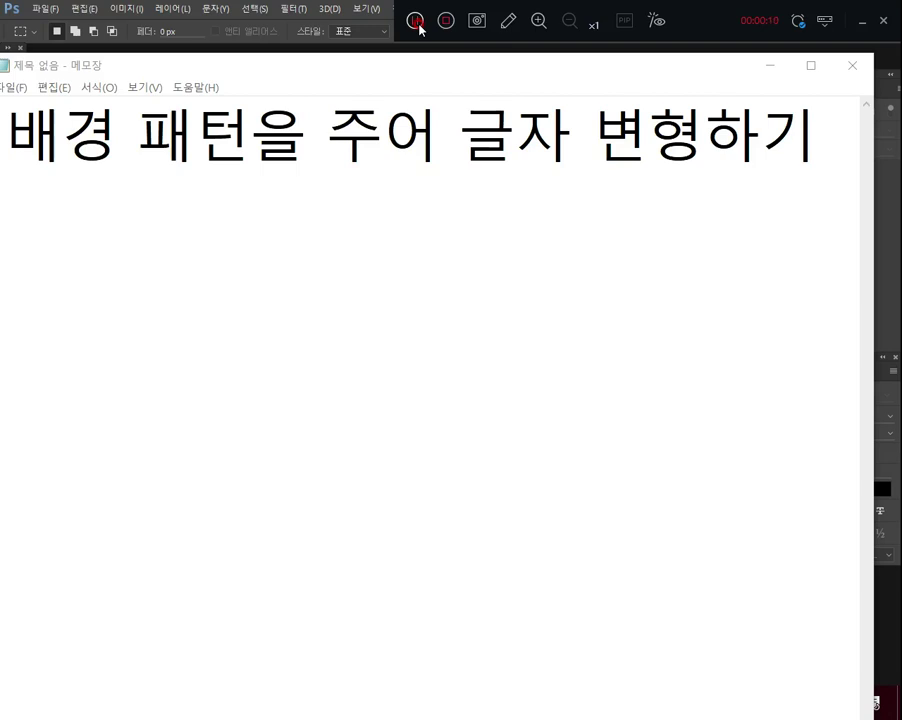
Switch to Photoshop and create a new 50 × 50 pixel document at 150 pixels/inch with a transparent background.
{"action": "left_click", "coordinate": [418, 24]}
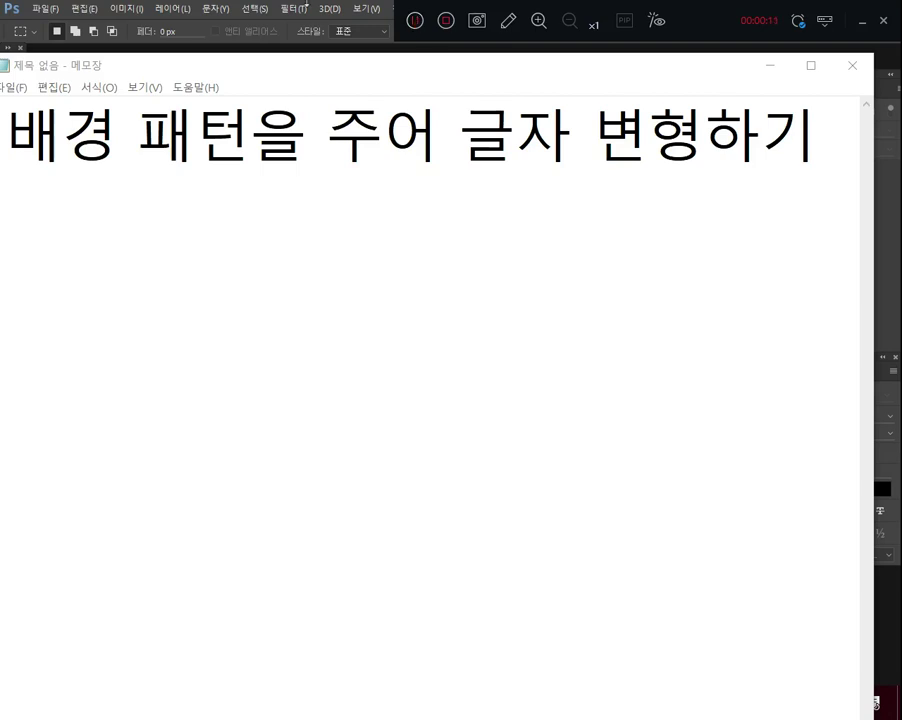
{"action": "left_click", "coordinate": [893, 266]}
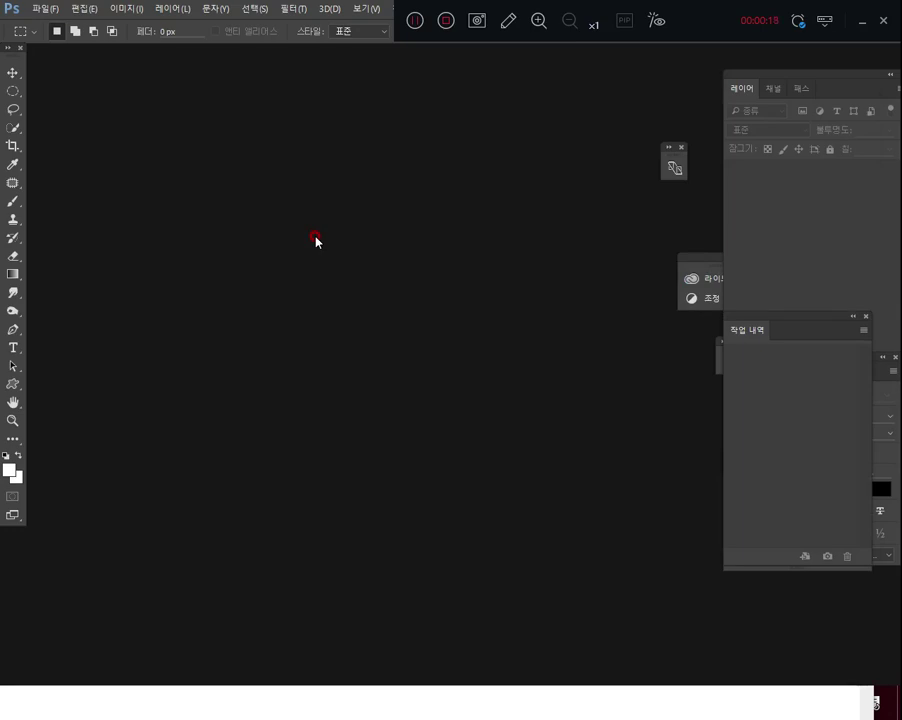
{"action": "left_click", "coordinate": [44, 8]}
{"action": "left_click", "coordinate": [50, 23]}
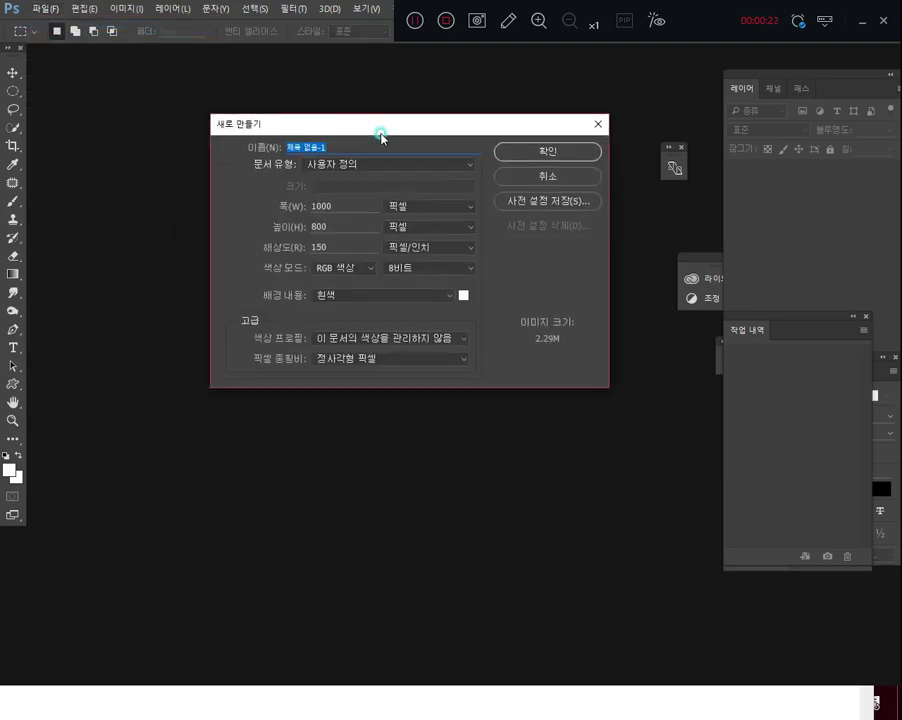
{"action": "double_click", "coordinate": [350, 240]}
{"action": "type", "text": "50"}
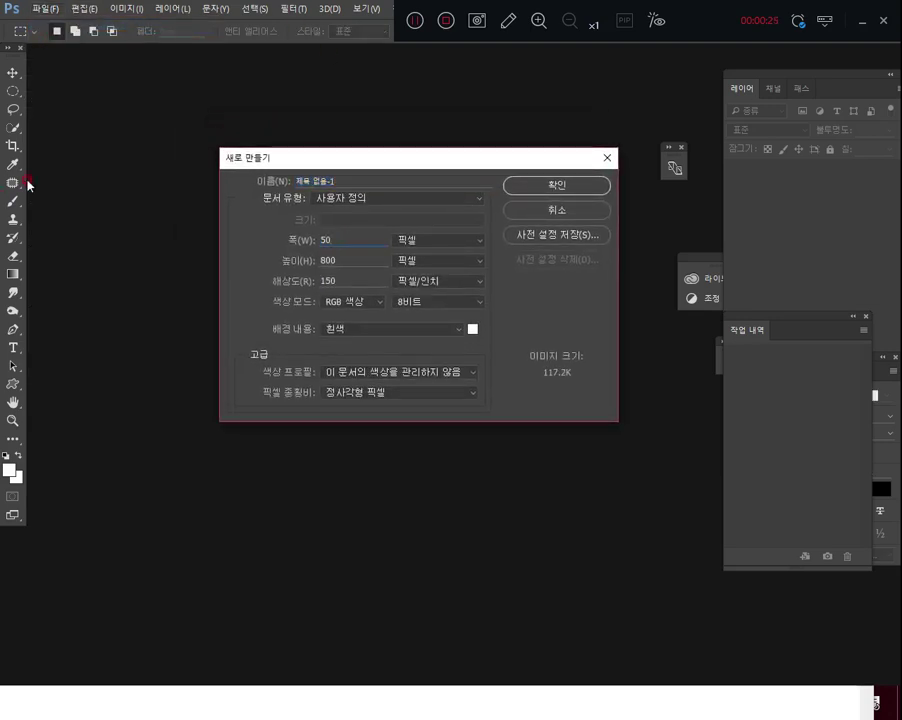
{"action": "double_click", "coordinate": [340, 260]}
{"action": "type", "text": "50"}
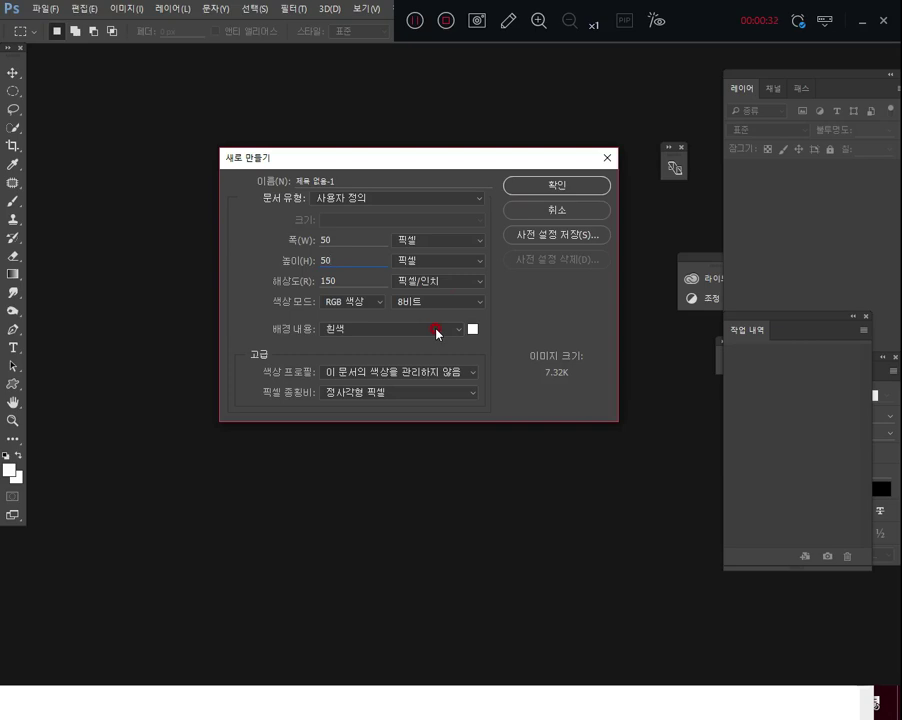
{"action": "left_click", "coordinate": [352, 332]}
{"action": "left_click", "coordinate": [340, 362]}
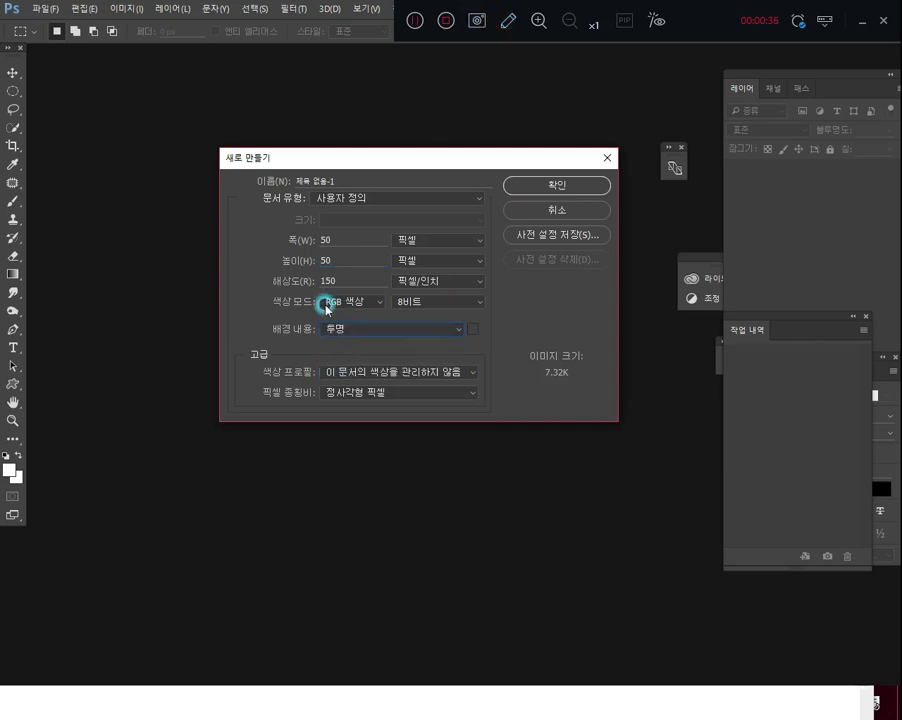
{"action": "left_click", "coordinate": [552, 187]}
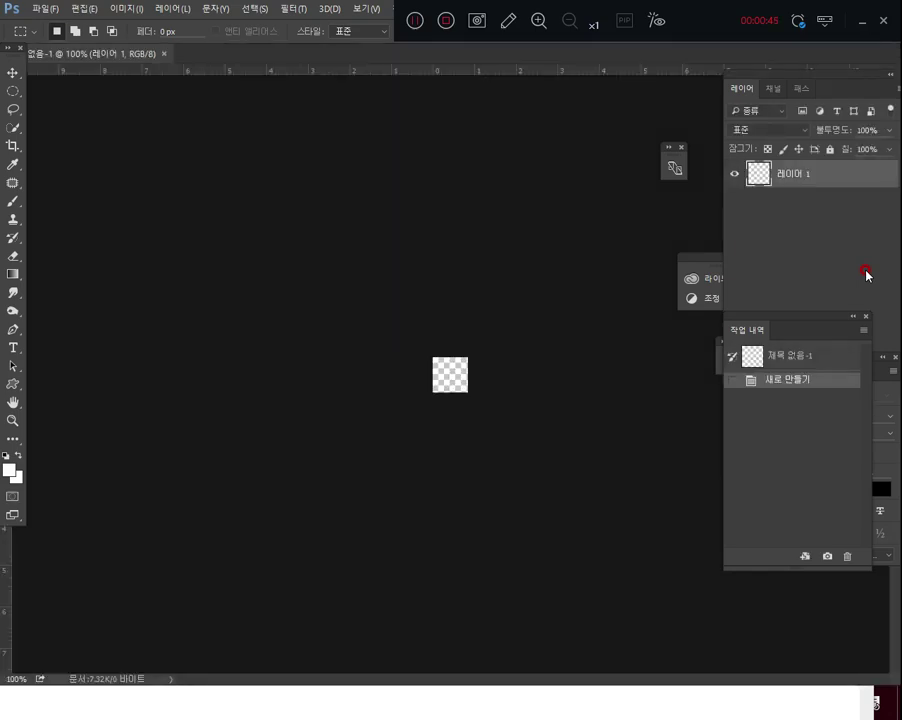
{"action": "key", "text": "ctrl+plus"}
{"action": "key", "text": "ctrl+plus"}
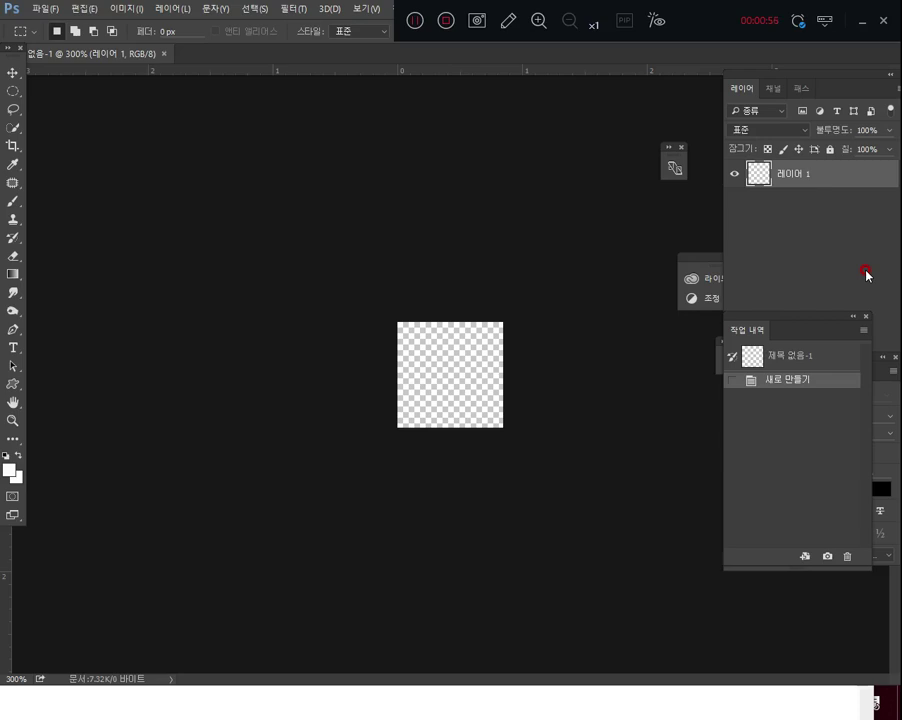
{"action": "left_click", "coordinate": [508, 21]}
{"action": "mouse_move", "coordinate": [576, 180]}
{"action": "left_mouse_down"}
{"action": "mouse_move", "coordinate": [393, 277]}
{"action": "mouse_move", "coordinate": [232, 231]}
{"action": "left_mouse_up"}
{"action": "mouse_move", "coordinate": [14, 38]}
{"action": "left_mouse_down"}
{"action": "mouse_move", "coordinate": [82, 105]}
{"action": "mouse_move", "coordinate": [110, 288]}
{"action": "mouse_move", "coordinate": [122, 570]}
{"action": "mouse_move", "coordinate": [8, 598]}
{"action": "left_mouse_up"}
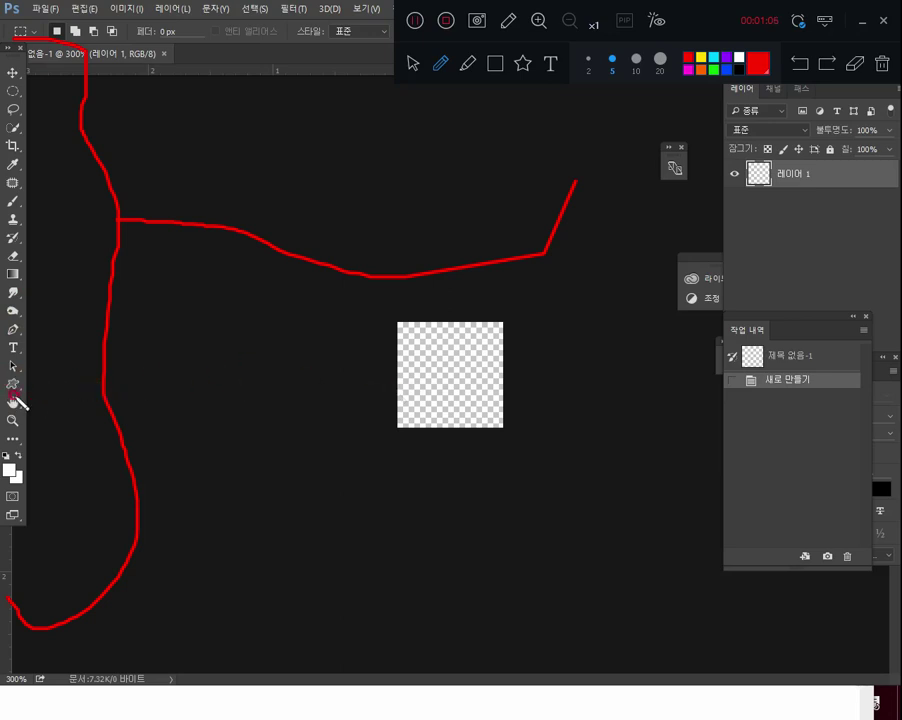
{"action": "mouse_move", "coordinate": [289, 381]}
{"action": "left_mouse_down"}
{"action": "mouse_move", "coordinate": [343, 340]}
{"action": "mouse_move", "coordinate": [347, 373]}
{"action": "mouse_move", "coordinate": [397, 381]}
{"action": "mouse_move", "coordinate": [372, 431]}
{"action": "mouse_move", "coordinate": [345, 456]}
{"action": "mouse_move", "coordinate": [216, 432]}
{"action": "mouse_move", "coordinate": [251, 434]}
{"action": "mouse_move", "coordinate": [289, 381]}
{"action": "left_mouse_up"}
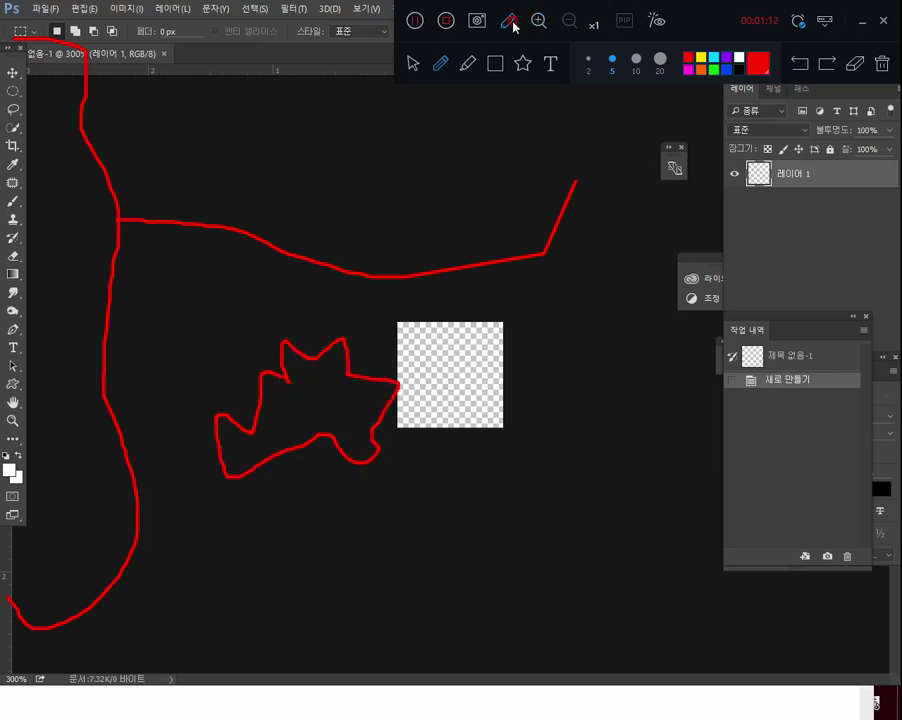
{"action": "left_click", "coordinate": [508, 24]}
{"action": "left_click", "coordinate": [508, 24]}
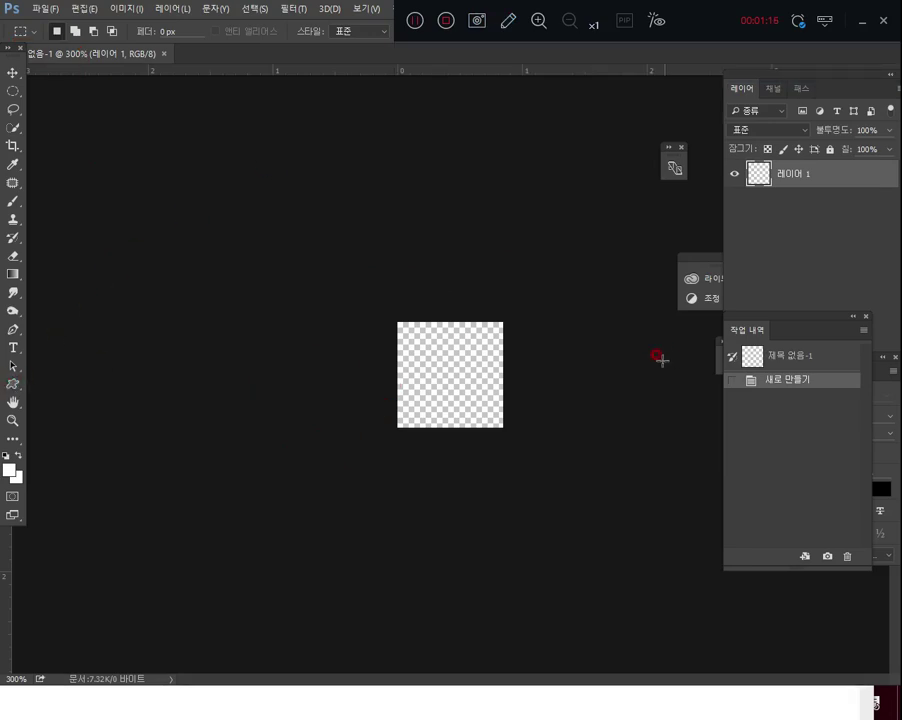
{"action": "left_click_drag", "start_coordinate": [771, 26], "coordinate": [634, 580]}
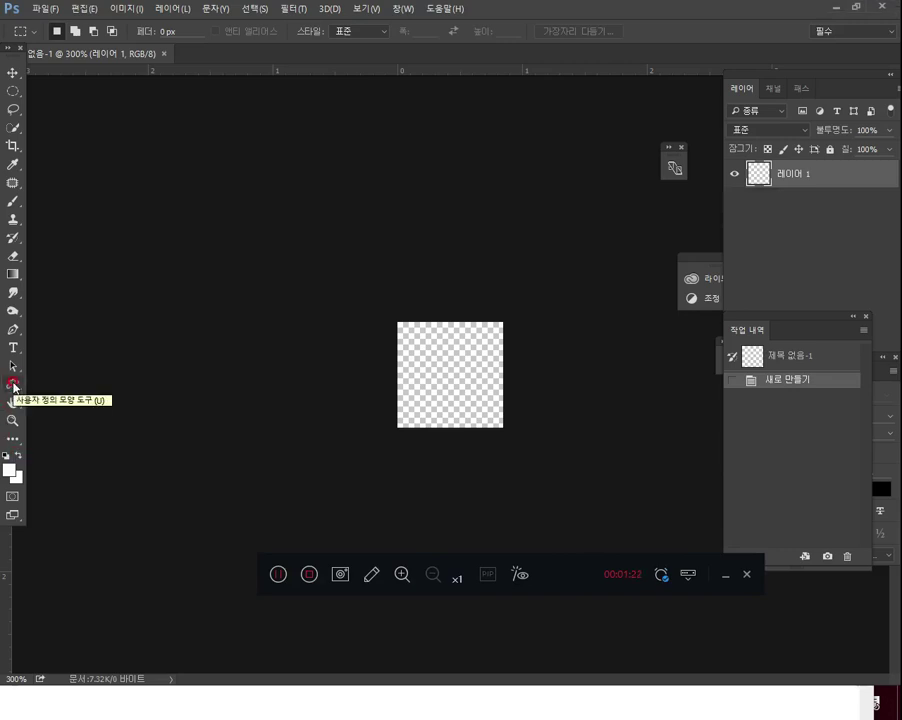
Activate the Custom Shape tool.
{"action": "left_click", "coordinate": [13, 390]}
{"action": "left_click_drag", "start_coordinate": [289, 580], "coordinate": [420, 20]}
{"action": "left_click_drag", "start_coordinate": [490, 17], "coordinate": [315, 545]}
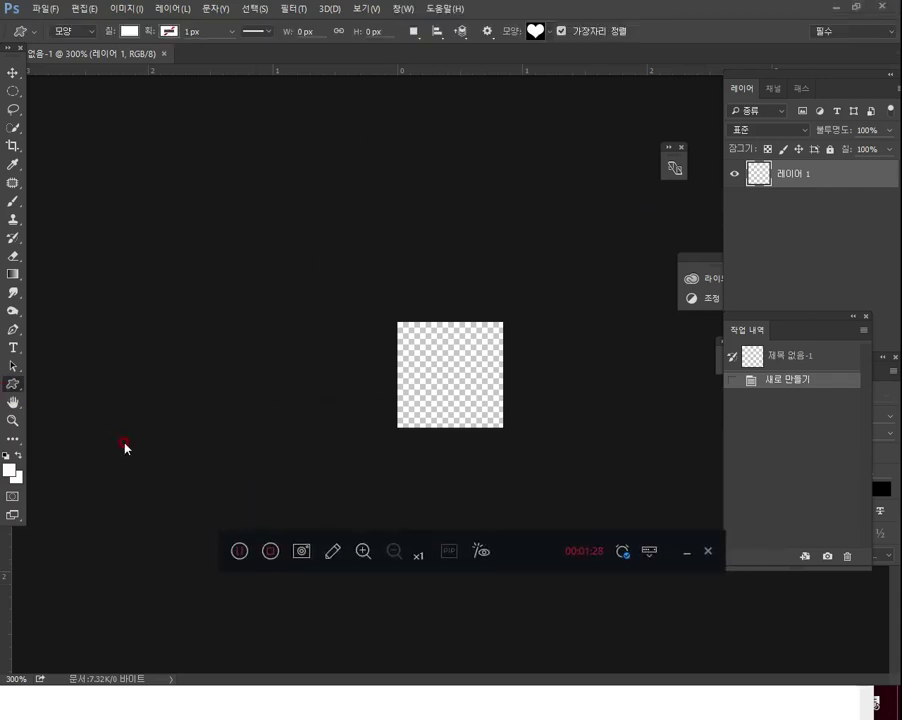
{"action": "left_click", "coordinate": [333, 550]}
{"action": "left_click_drag", "start_coordinate": [676, 8], "coordinate": [641, 224]}
{"action": "mouse_move", "coordinate": [124, 458]}
{"action": "left_mouse_down"}
{"action": "mouse_move", "coordinate": [346, 182]}
{"action": "mouse_move", "coordinate": [403, 93]}
{"action": "left_mouse_up"}
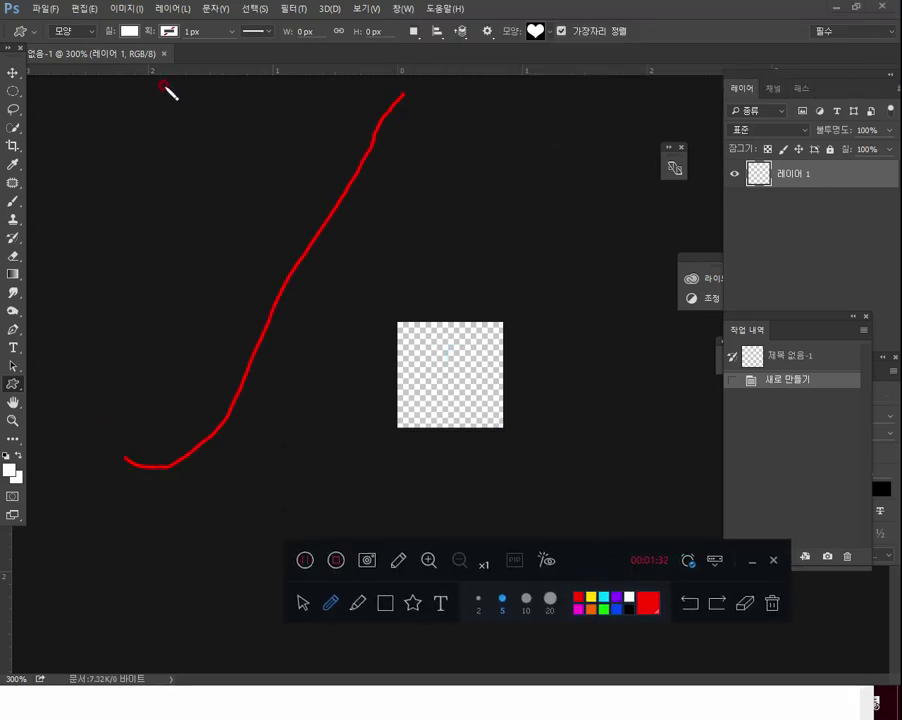
{"action": "left_click_drag", "start_coordinate": [53, 70], "coordinate": [617, 63]}
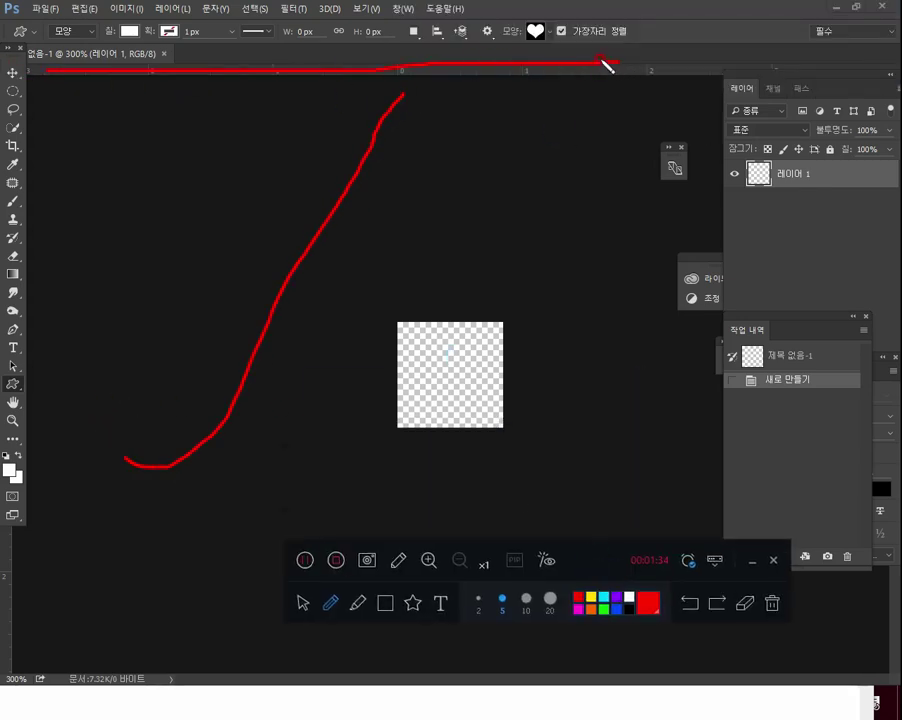
{"action": "mouse_move", "coordinate": [558, 42]}
{"action": "left_mouse_down"}
{"action": "mouse_move", "coordinate": [527, 47]}
{"action": "mouse_move", "coordinate": [504, 1]}
{"action": "mouse_move", "coordinate": [552, 9]}
{"action": "mouse_move", "coordinate": [546, 58]}
{"action": "left_mouse_up"}
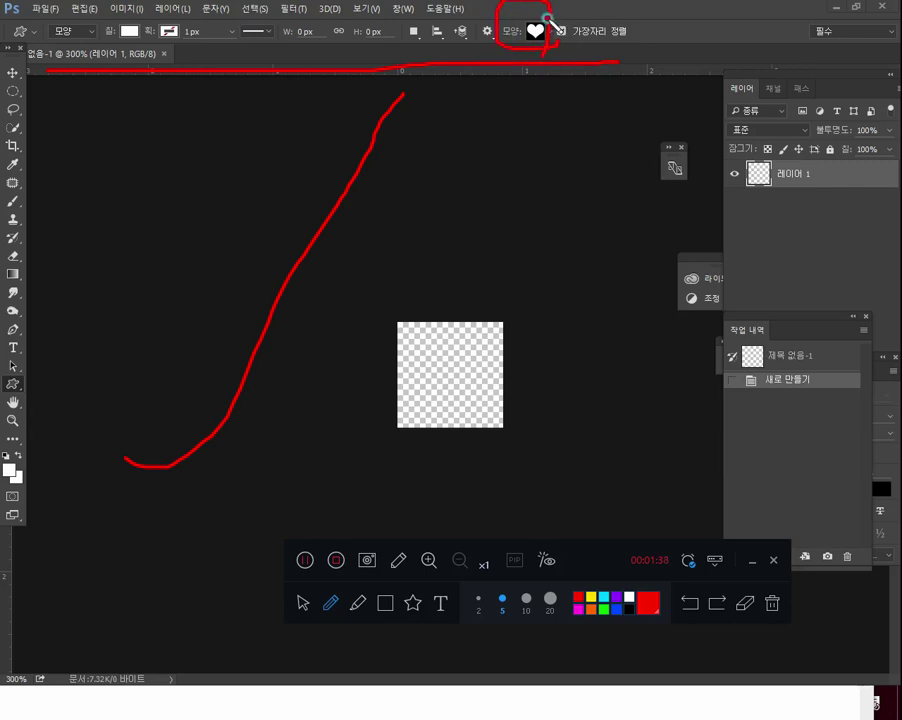
{"action": "left_click", "coordinate": [398, 560]}
{"action": "left_click_drag", "start_coordinate": [580, 8], "coordinate": [492, 579]}
Choose the six-petal flower custom shape and draw it about 44 × 40 px across the canvas.
{"action": "left_click", "coordinate": [549, 32]}
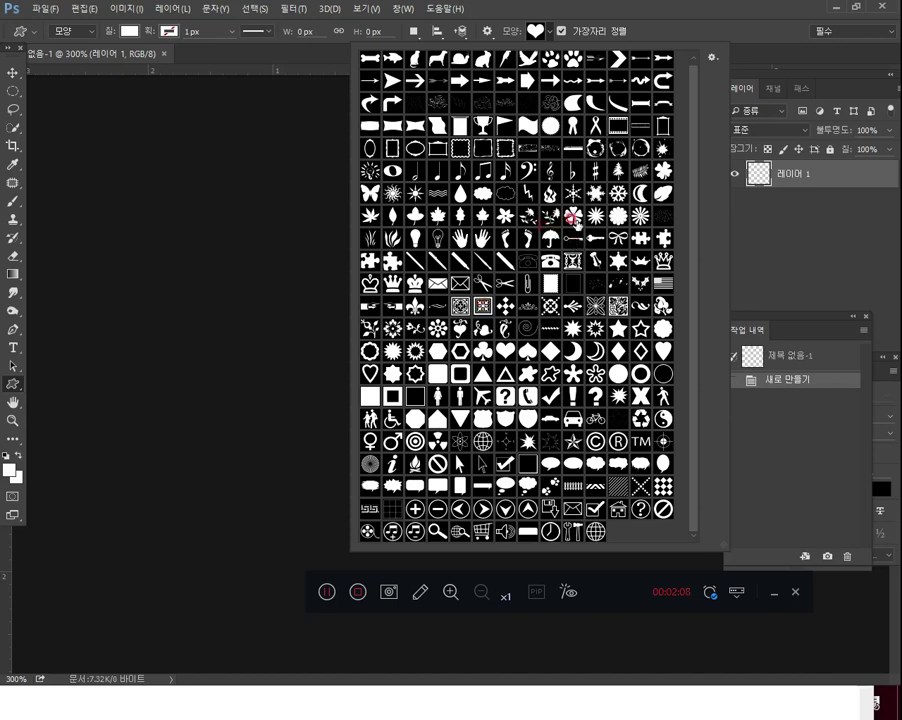
{"action": "left_click", "coordinate": [504, 218]}
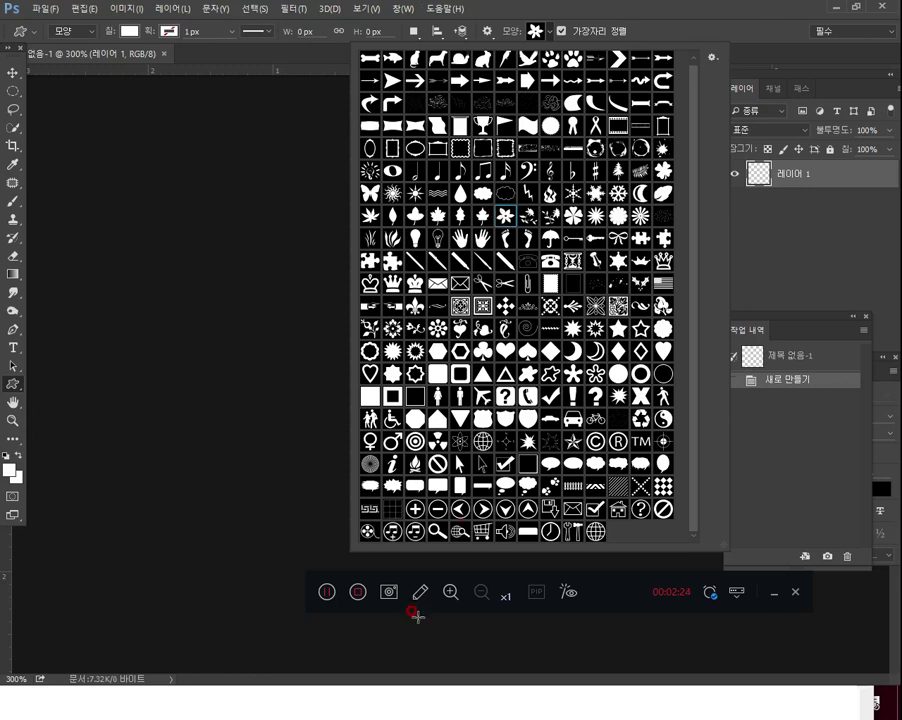
{"action": "left_click", "coordinate": [538, 32]}
{"action": "left_click", "coordinate": [546, 33]}
{"action": "left_click", "coordinate": [549, 35]}
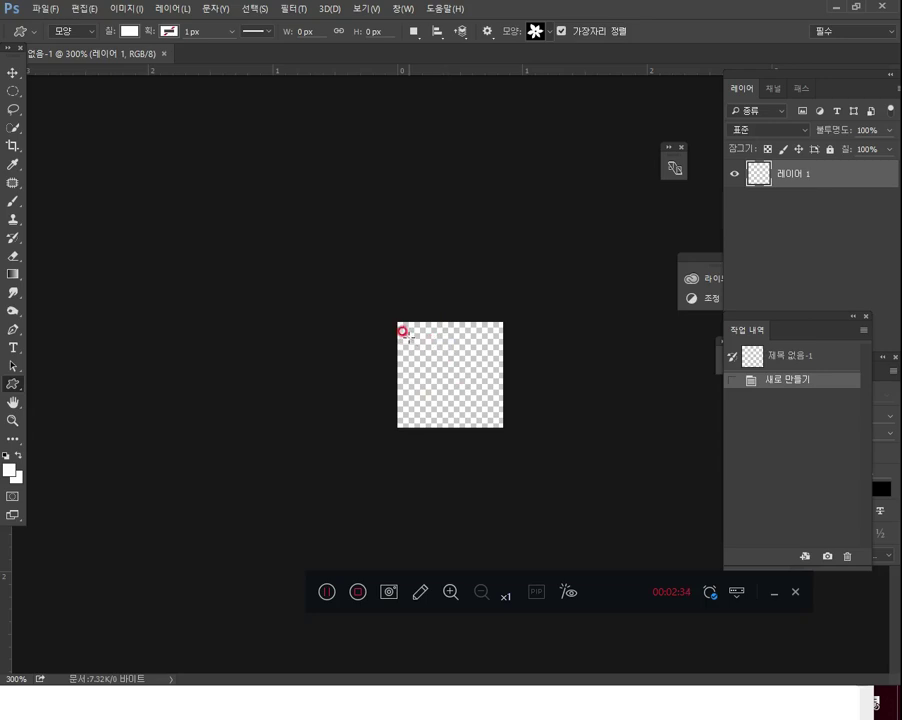
{"action": "left_click_drag", "start_coordinate": [402, 330], "coordinate": [499, 417]}
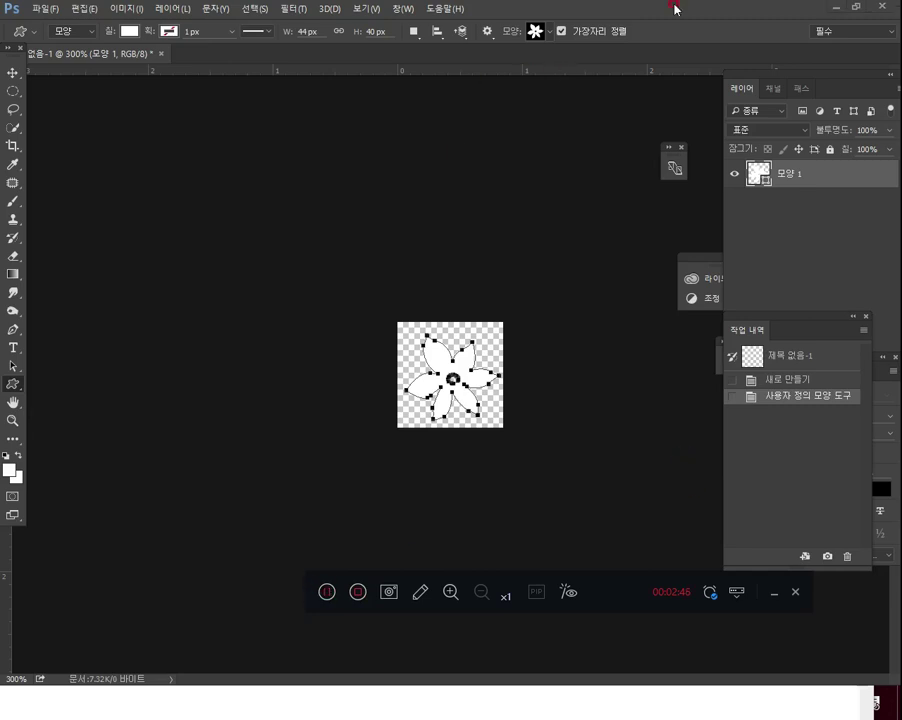
Try several solid fill colours on the flower shape, such as magenta and green, and settle on pink.
{"action": "left_click", "coordinate": [129, 31]}
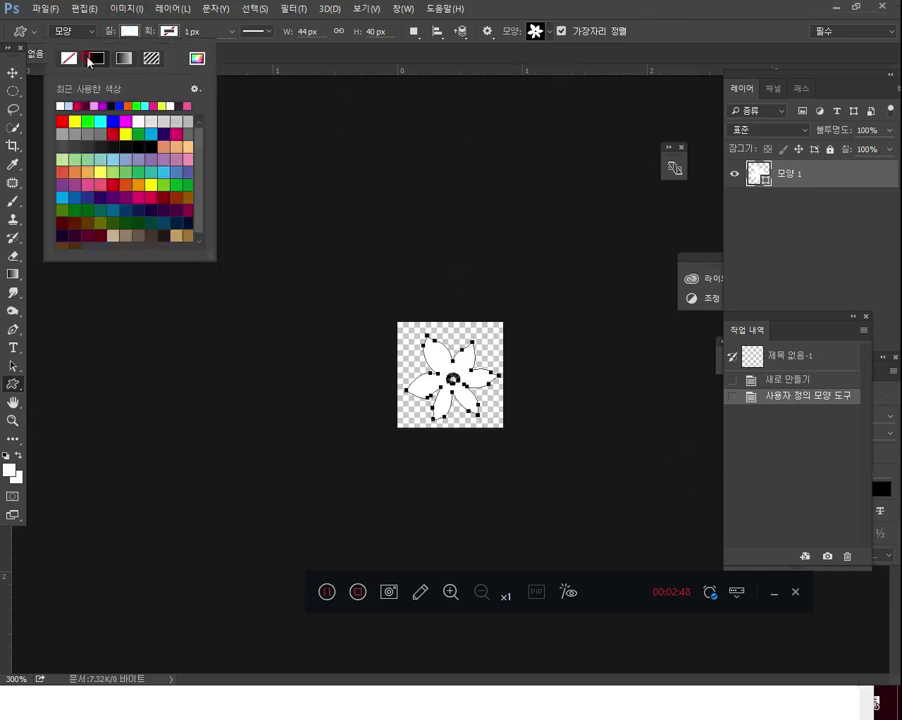
{"action": "left_click", "coordinate": [125, 121]}
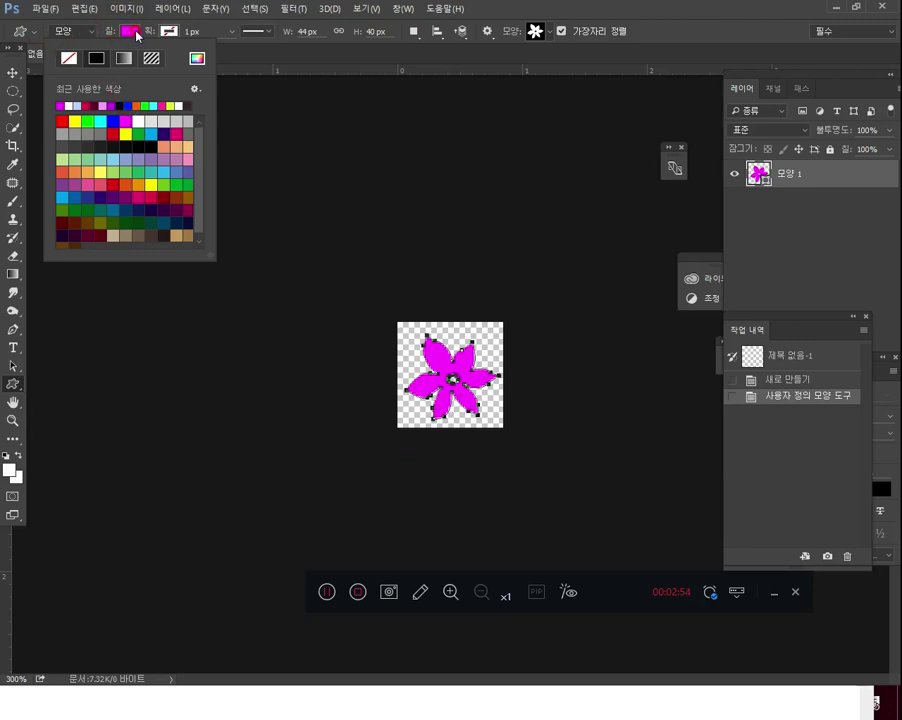
{"action": "left_click", "coordinate": [132, 33]}
{"action": "left_click", "coordinate": [132, 33]}
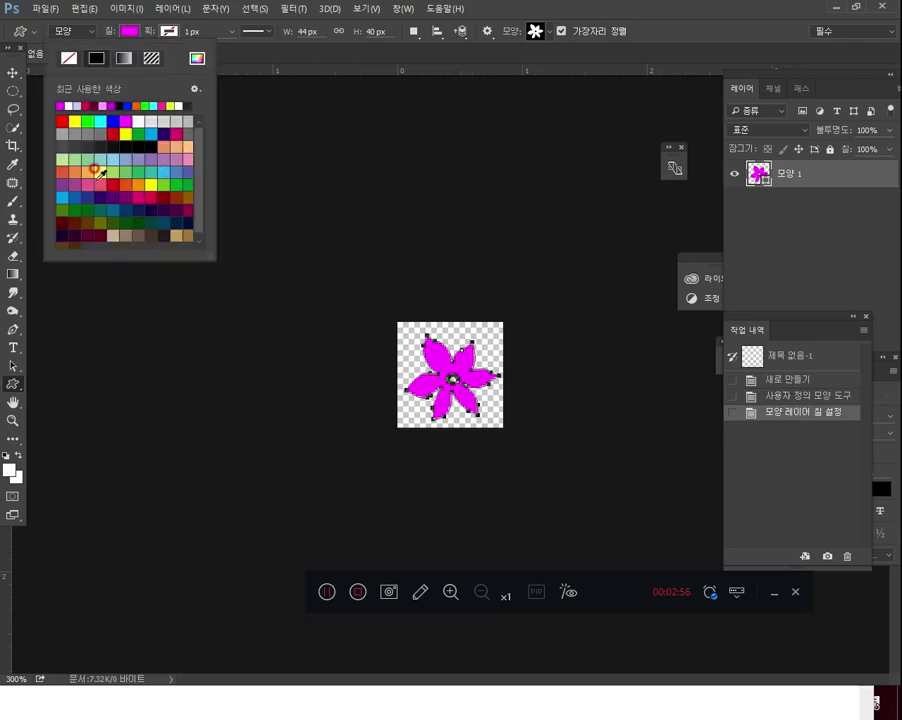
{"action": "left_click", "coordinate": [113, 158]}
{"action": "left_click", "coordinate": [150, 184]}
{"action": "left_click", "coordinate": [162, 147]}
{"action": "left_click", "coordinate": [138, 132]}
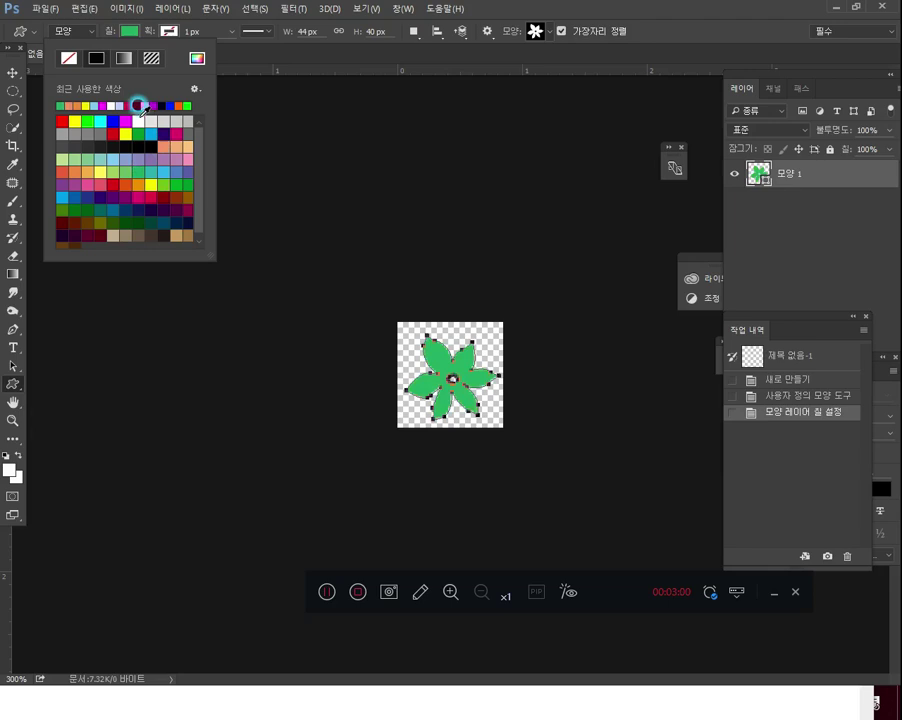
{"action": "left_click", "coordinate": [138, 124]}
{"action": "left_click", "coordinate": [62, 159]}
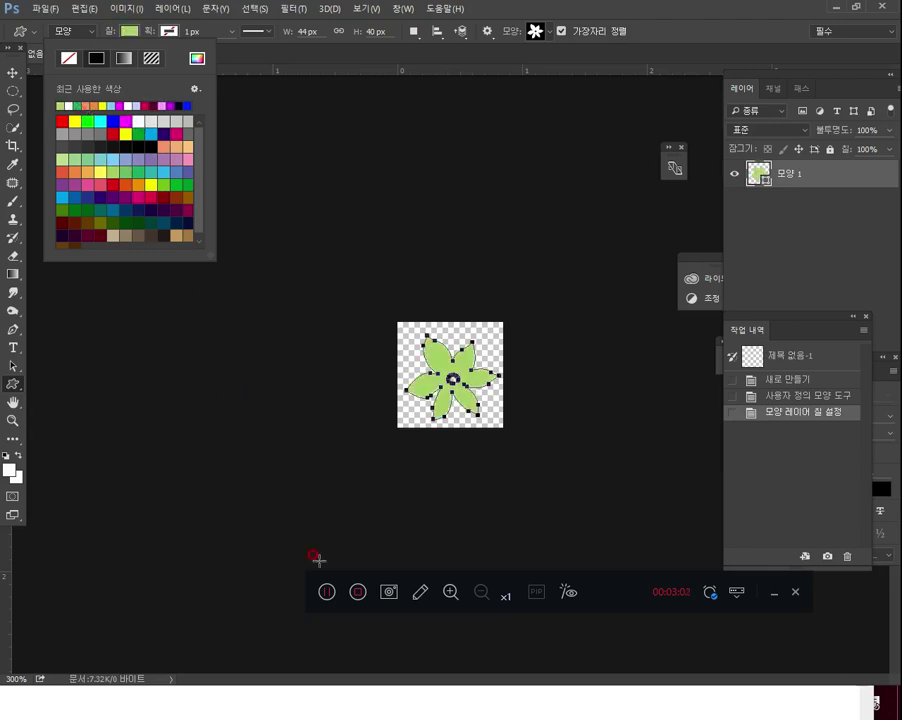
{"action": "left_click", "coordinate": [327, 591]}
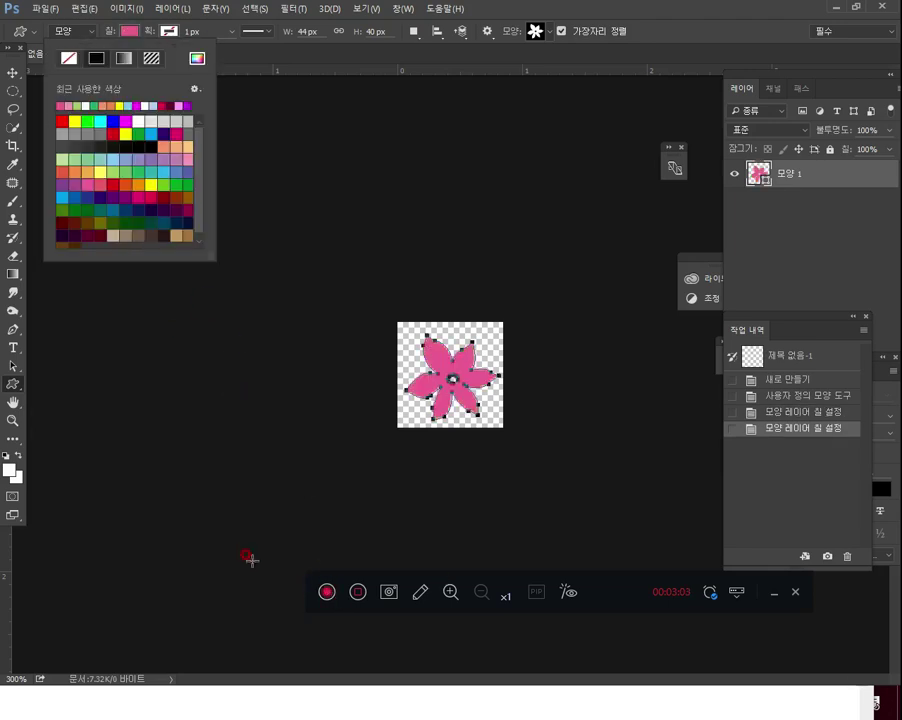
{"action": "left_click", "coordinate": [327, 588]}
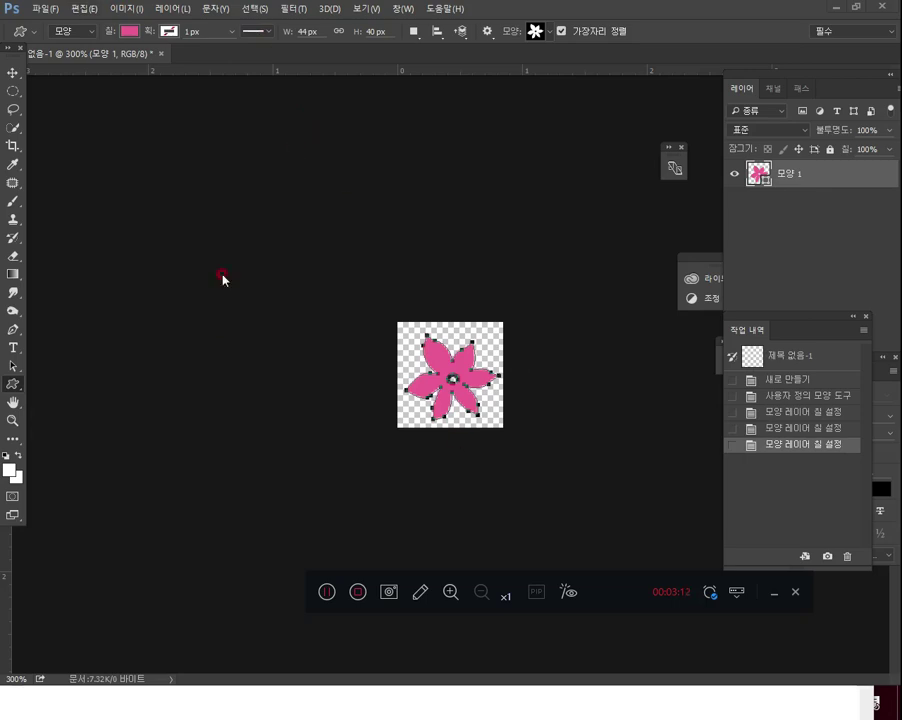
Define the pink flower as a pattern named 0614 and close the document without saving it.
{"action": "left_click", "coordinate": [32, 10]}
{"action": "left_click", "coordinate": [84, 10]}
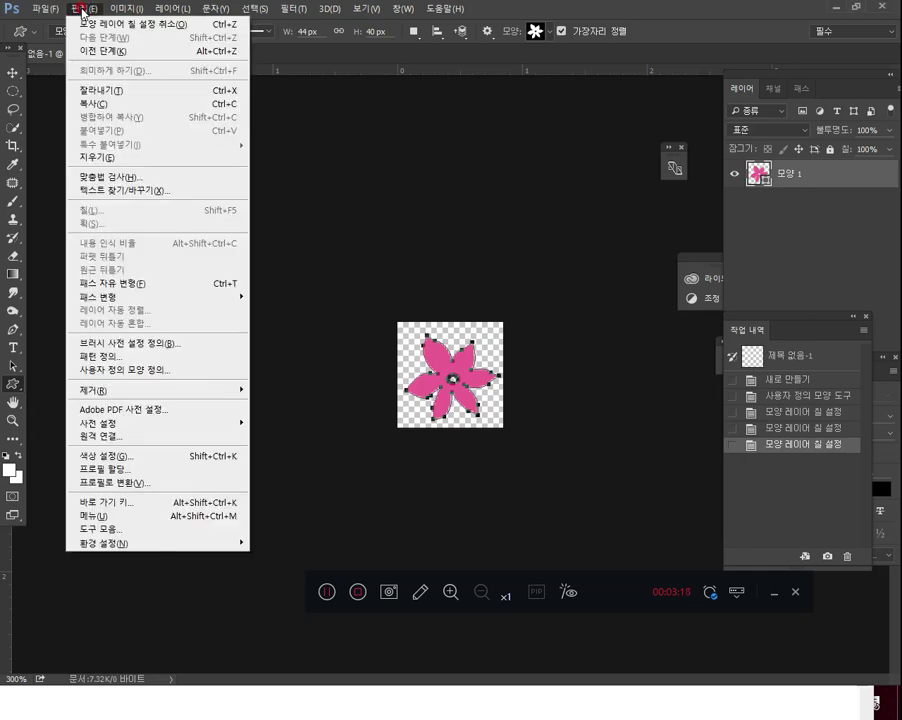
{"action": "left_click", "coordinate": [126, 357]}
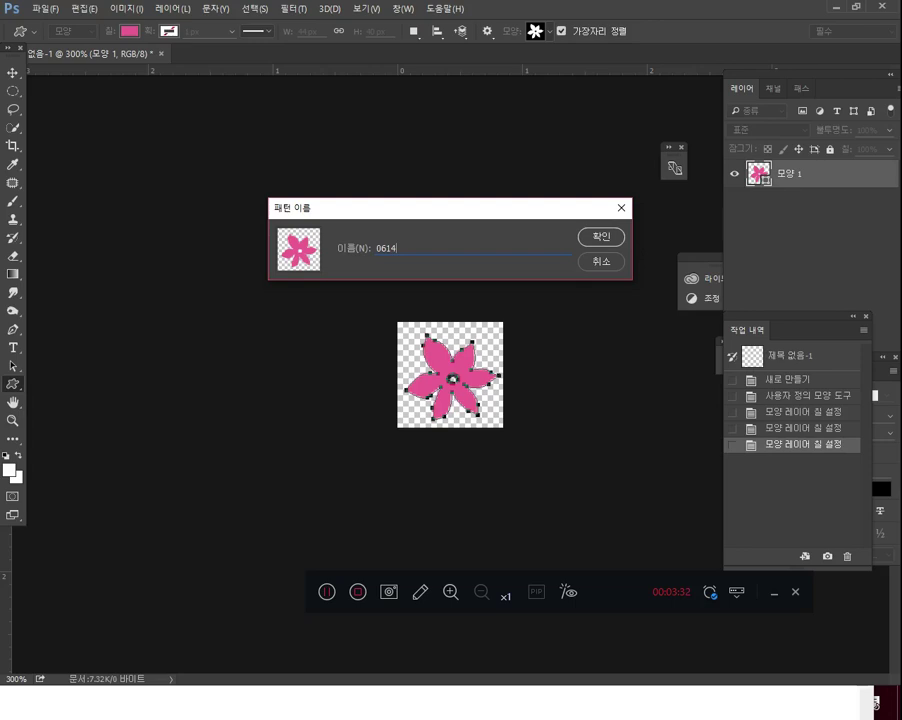
{"action": "left_click", "coordinate": [611, 238]}
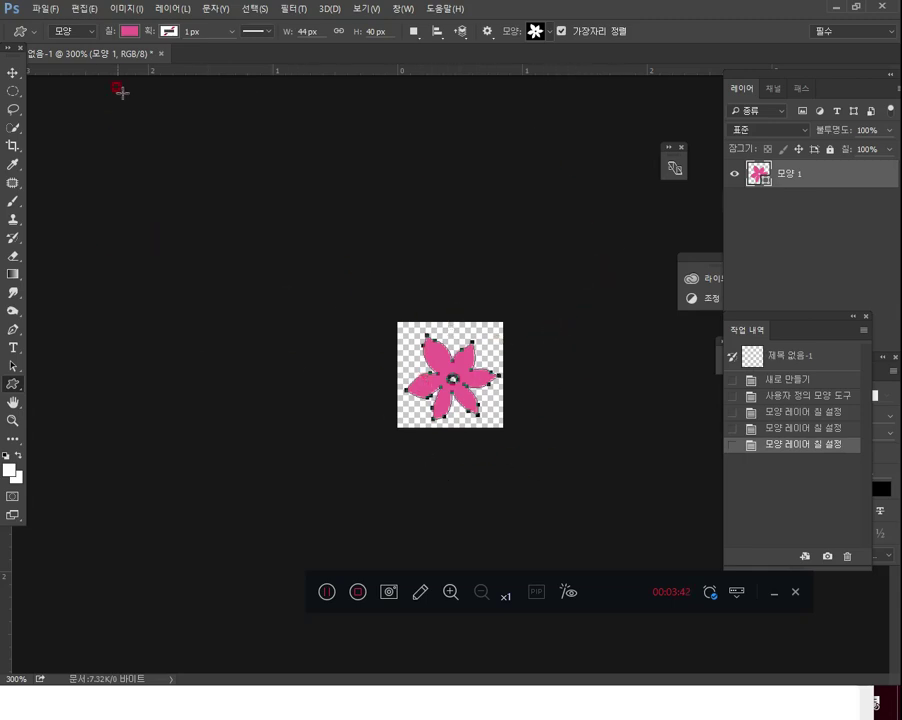
{"action": "left_click", "coordinate": [160, 53]}
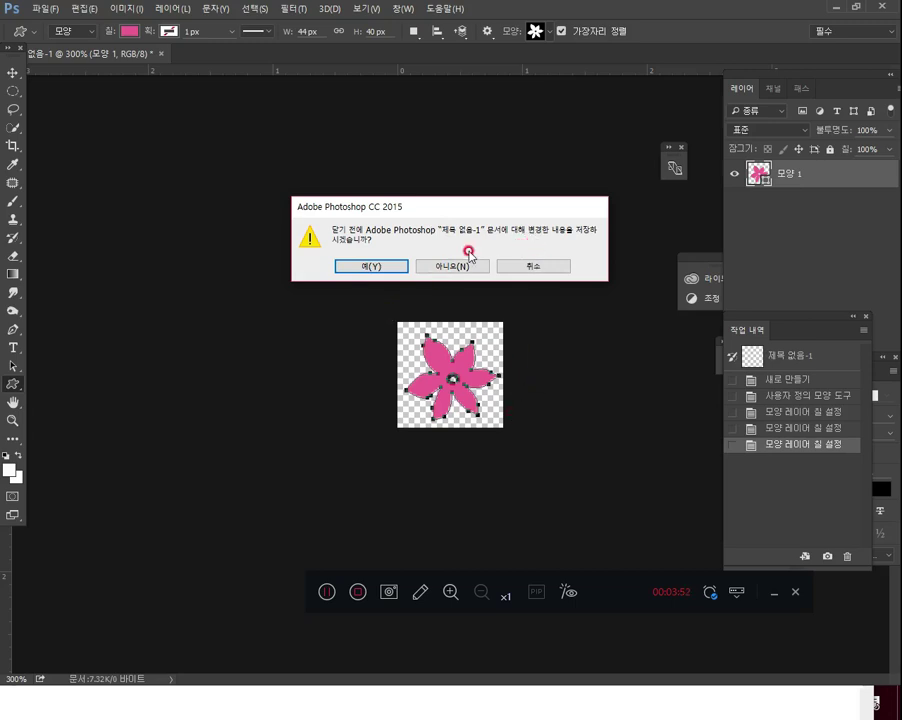
{"action": "left_click", "coordinate": [467, 268]}
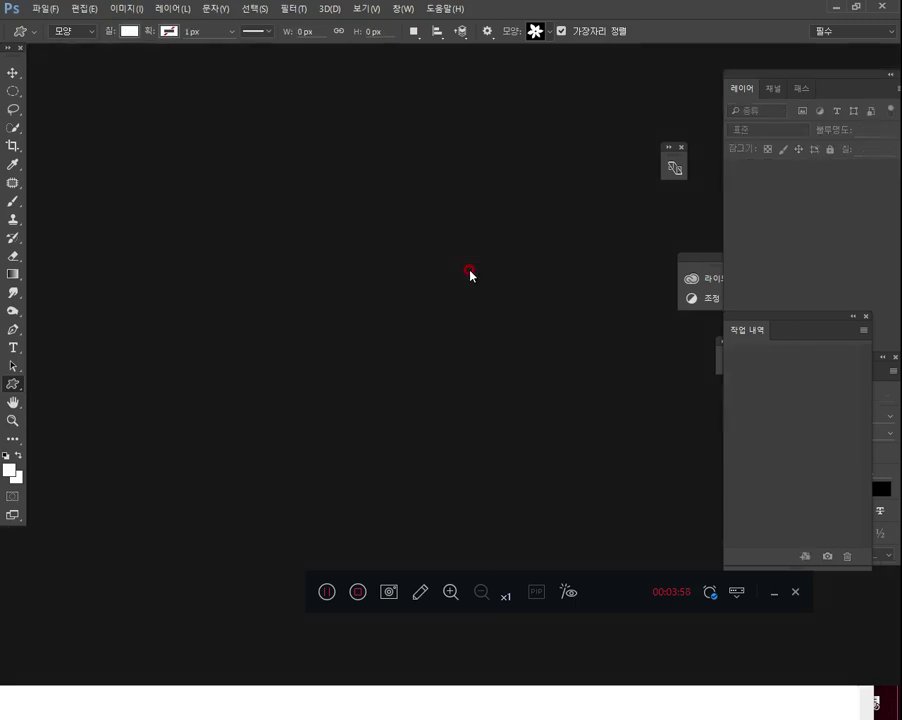
Create a new 1200 × 800 px RGB document at 150 pixels/inch with white background contents.
{"action": "left_click", "coordinate": [42, 8]}
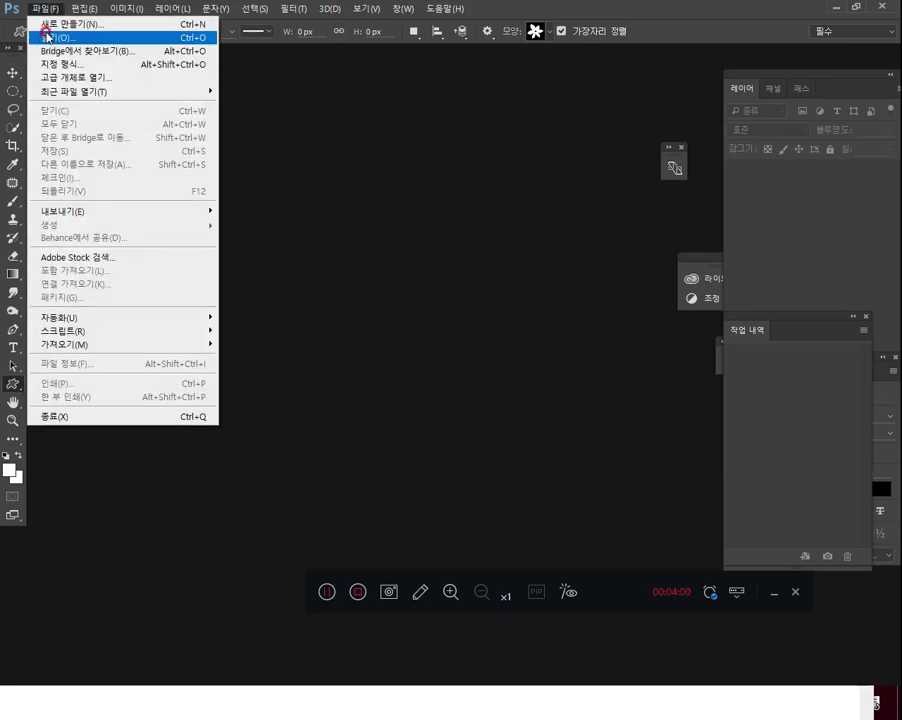
{"action": "left_click", "coordinate": [42, 24]}
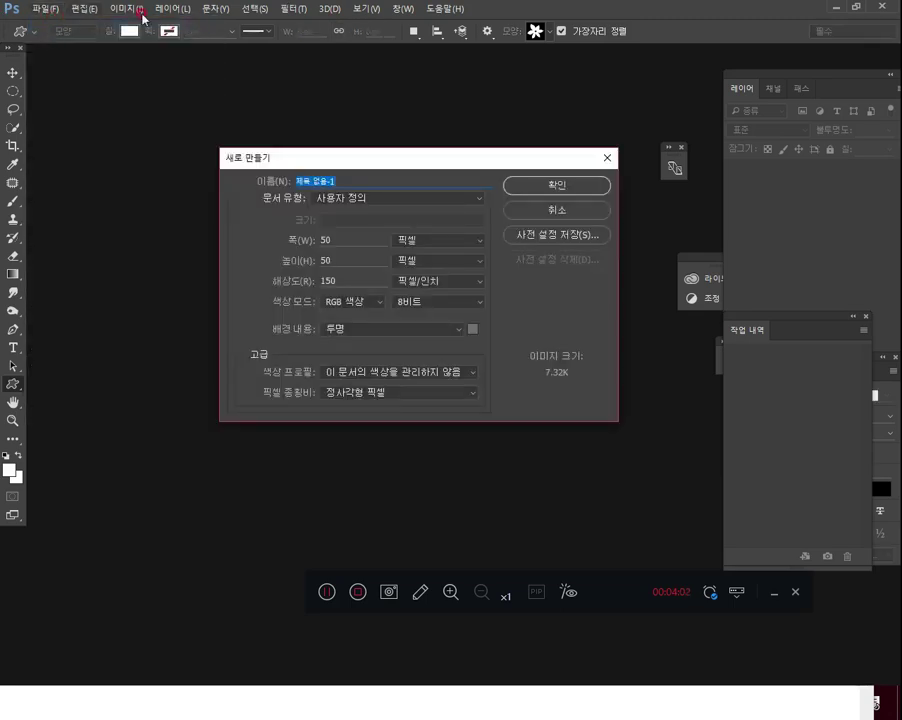
{"action": "left_click", "coordinate": [369, 240]}
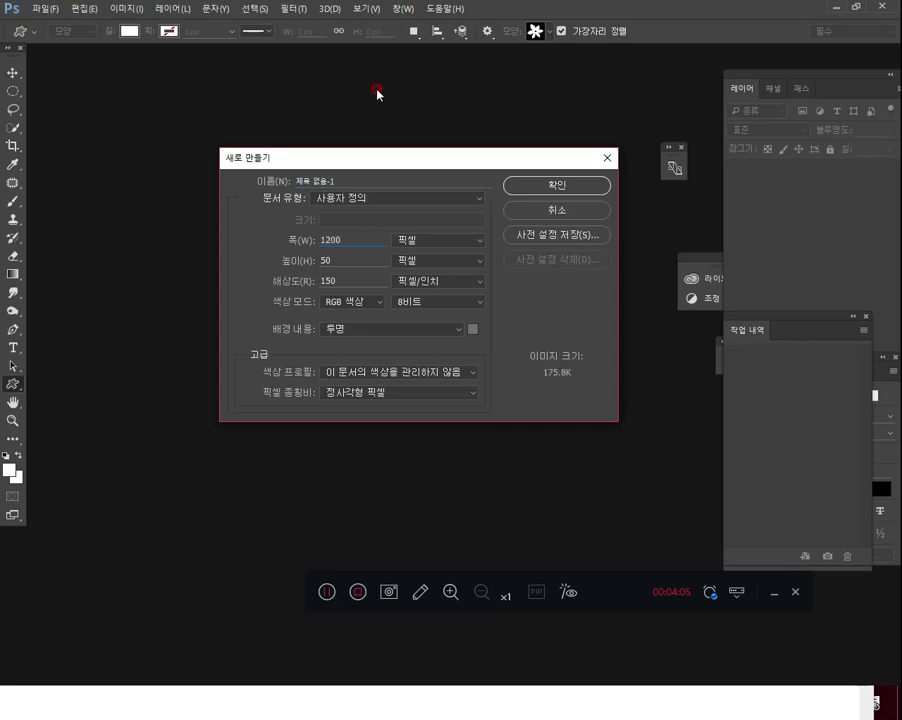
{"action": "double_click", "coordinate": [330, 260]}
{"action": "type", "text": "800"}
{"action": "left_click", "coordinate": [411, 328]}
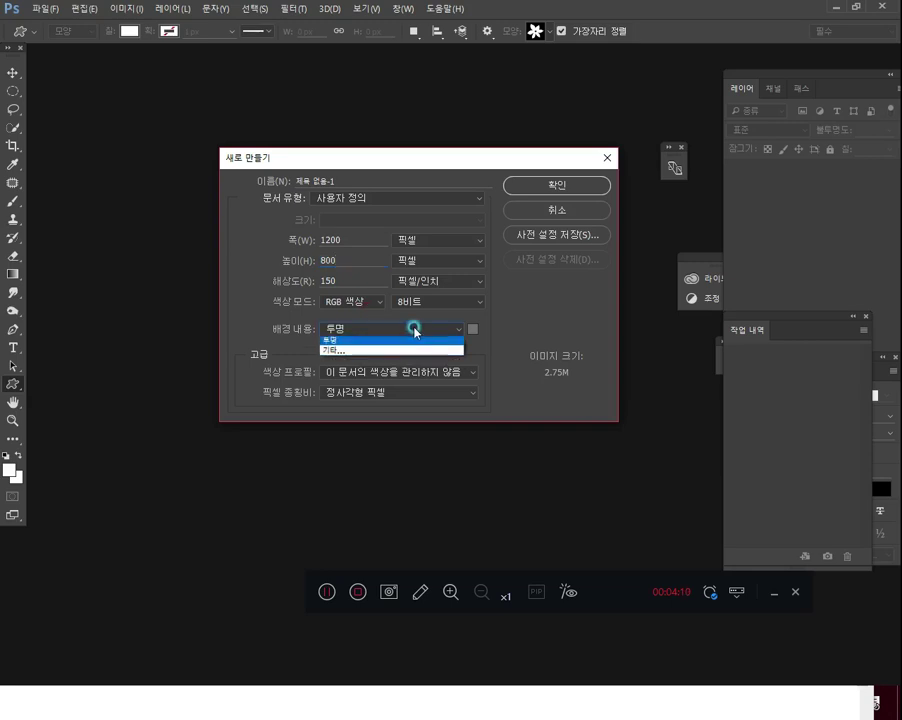
{"action": "left_click", "coordinate": [381, 350]}
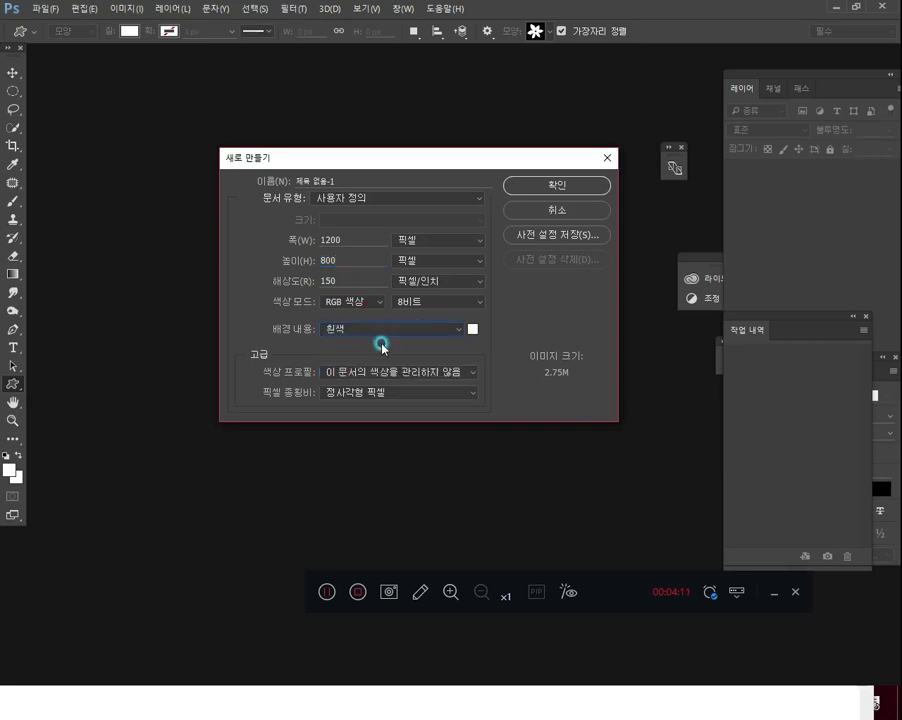
{"action": "left_click", "coordinate": [578, 184]}
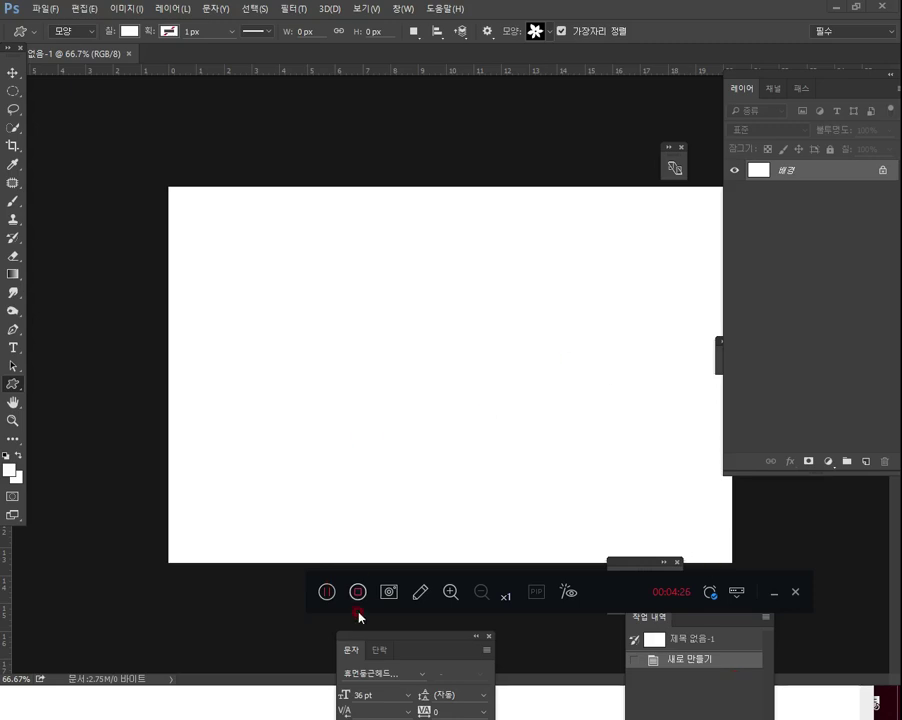
{"action": "left_click", "coordinate": [420, 591]}
{"action": "mouse_move", "coordinate": [236, 105]}
{"action": "left_mouse_down"}
{"action": "mouse_move", "coordinate": [268, 246]}
{"action": "mouse_move", "coordinate": [697, 328]}
{"action": "mouse_move", "coordinate": [836, 377]}
{"action": "mouse_move", "coordinate": [845, 397]}
{"action": "left_mouse_up"}
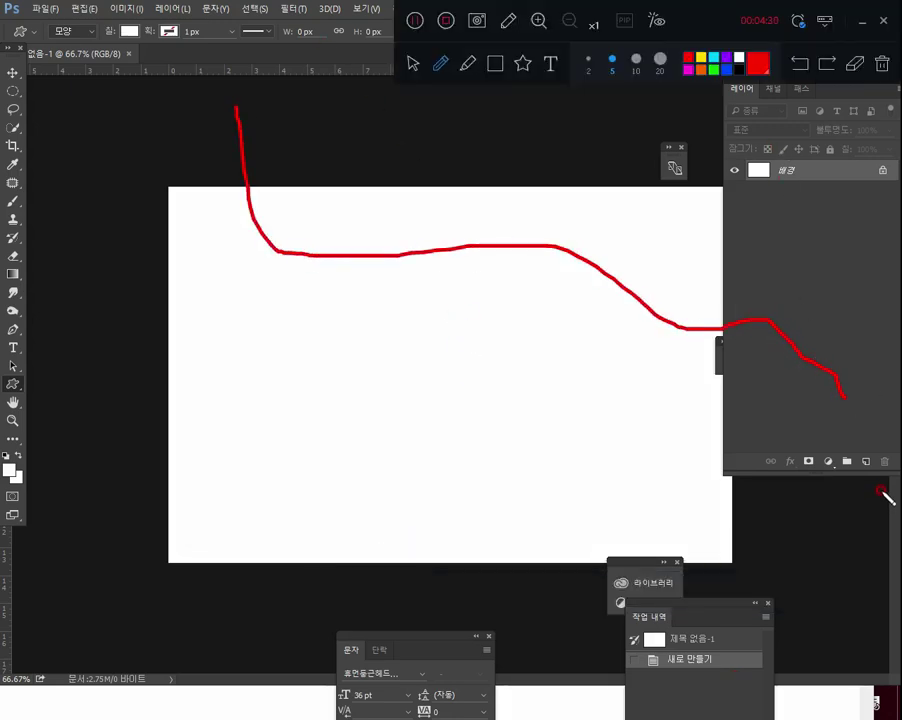
{"action": "mouse_move", "coordinate": [880, 463]}
{"action": "left_mouse_down"}
{"action": "mouse_move", "coordinate": [850, 452]}
{"action": "mouse_move", "coordinate": [878, 466]}
{"action": "left_mouse_up"}
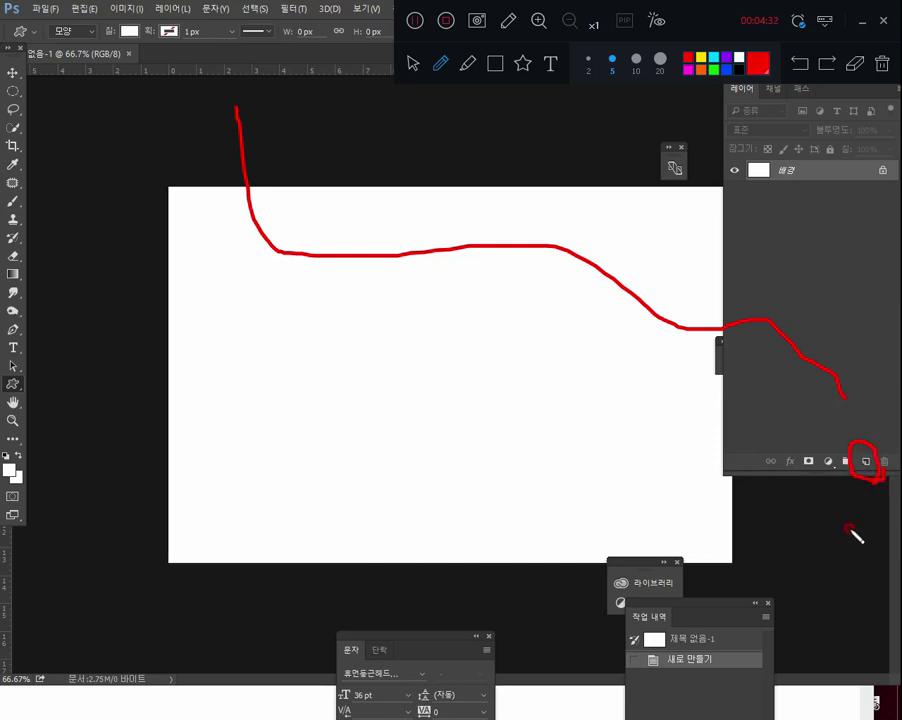
{"action": "left_click", "coordinate": [415, 22]}
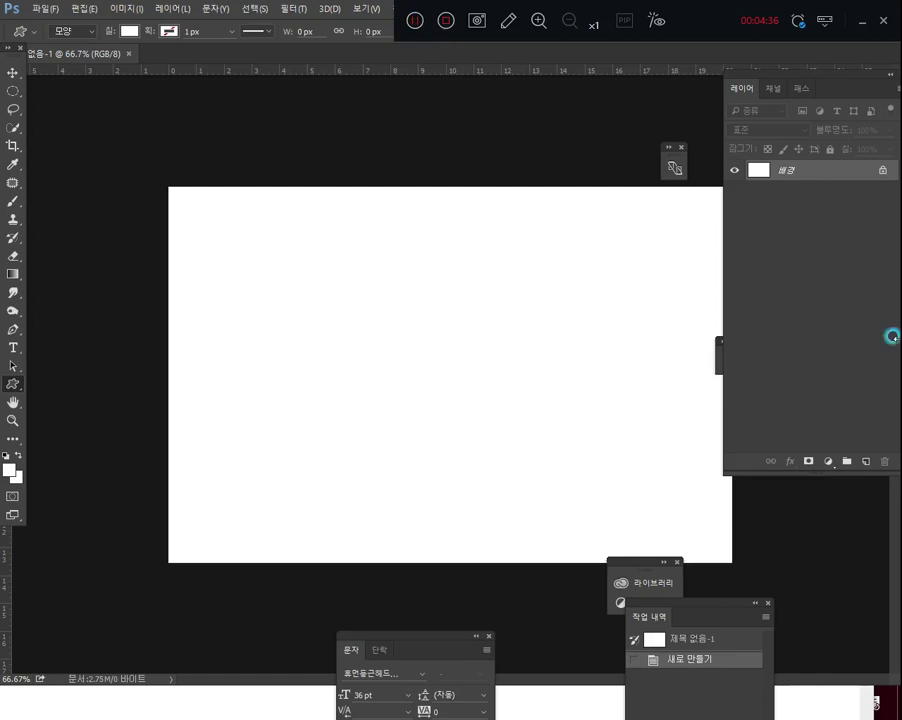
Add a new layer above the background and open the Fill dialog for it.
{"action": "left_click", "coordinate": [866, 462]}
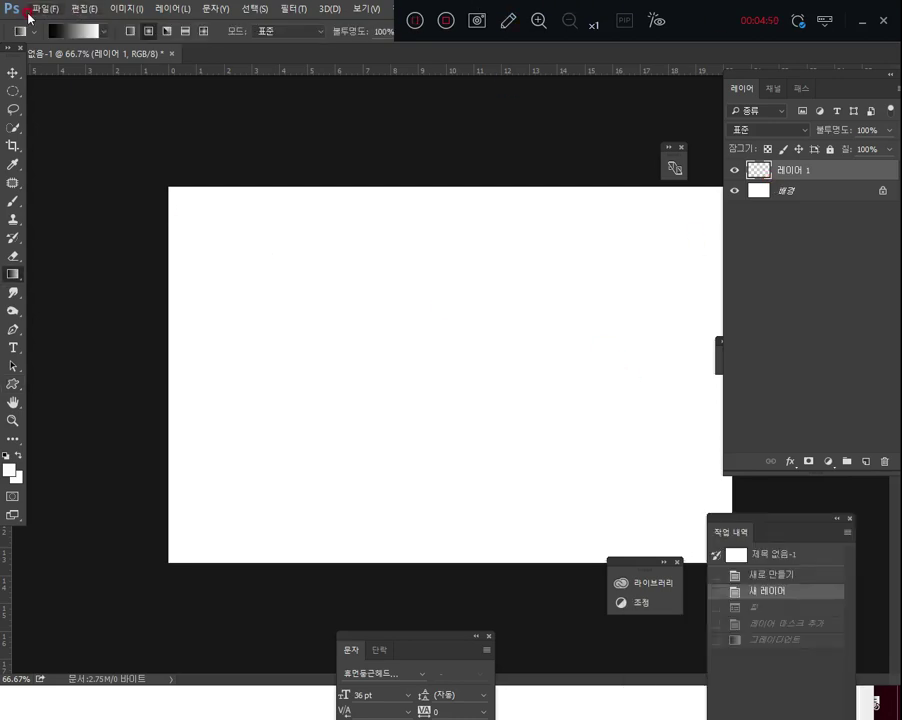
{"action": "left_click", "coordinate": [37, 14]}
{"action": "left_click", "coordinate": [37, 14]}
{"action": "left_click", "coordinate": [68, 12]}
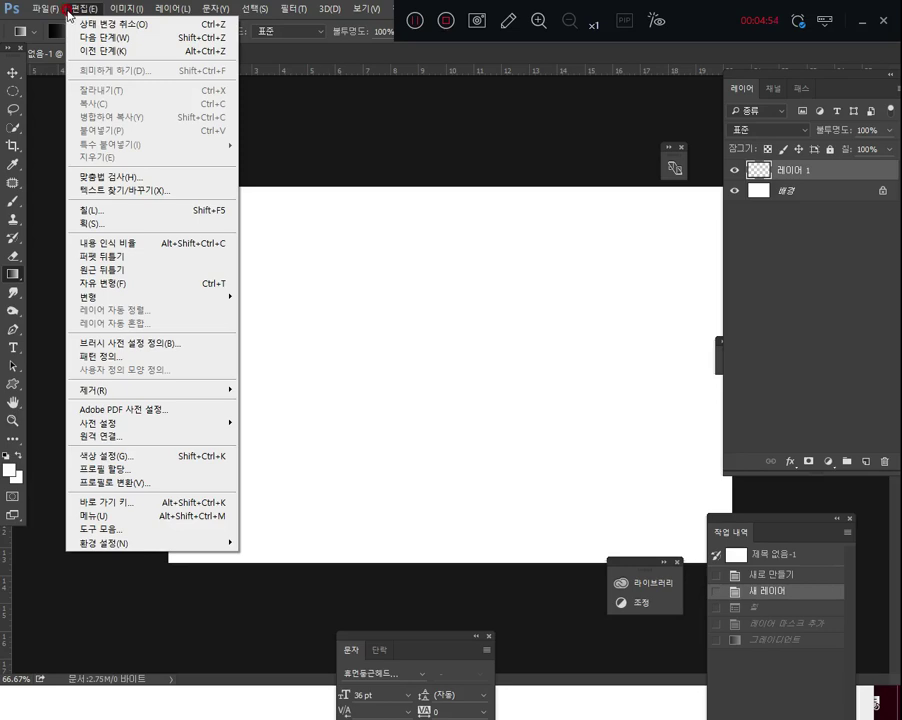
{"action": "left_click", "coordinate": [104, 211]}
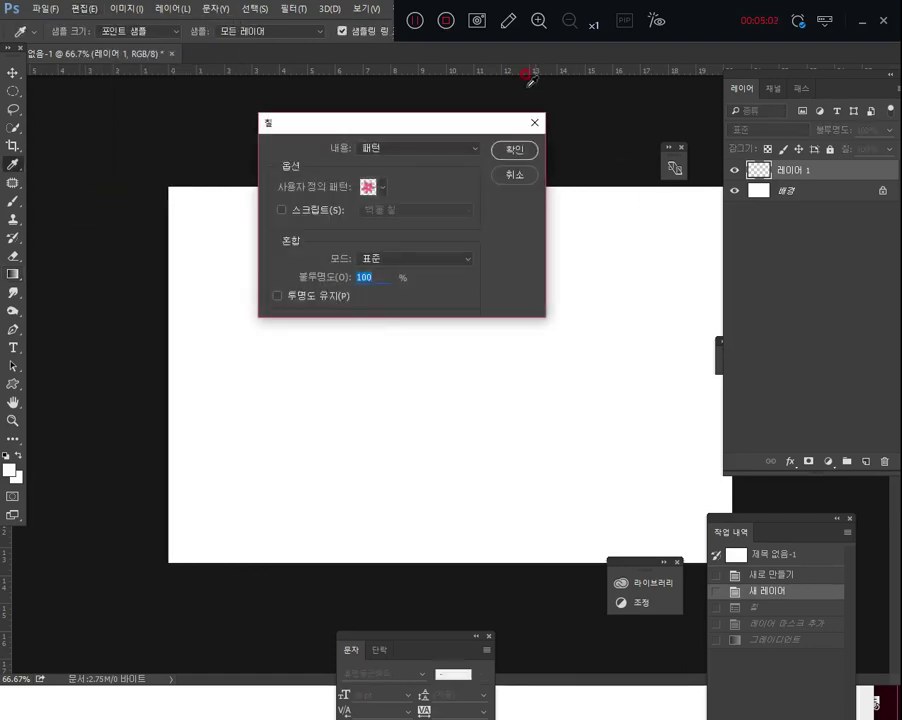
{"action": "left_click_drag", "start_coordinate": [388, 126], "coordinate": [463, 263]}
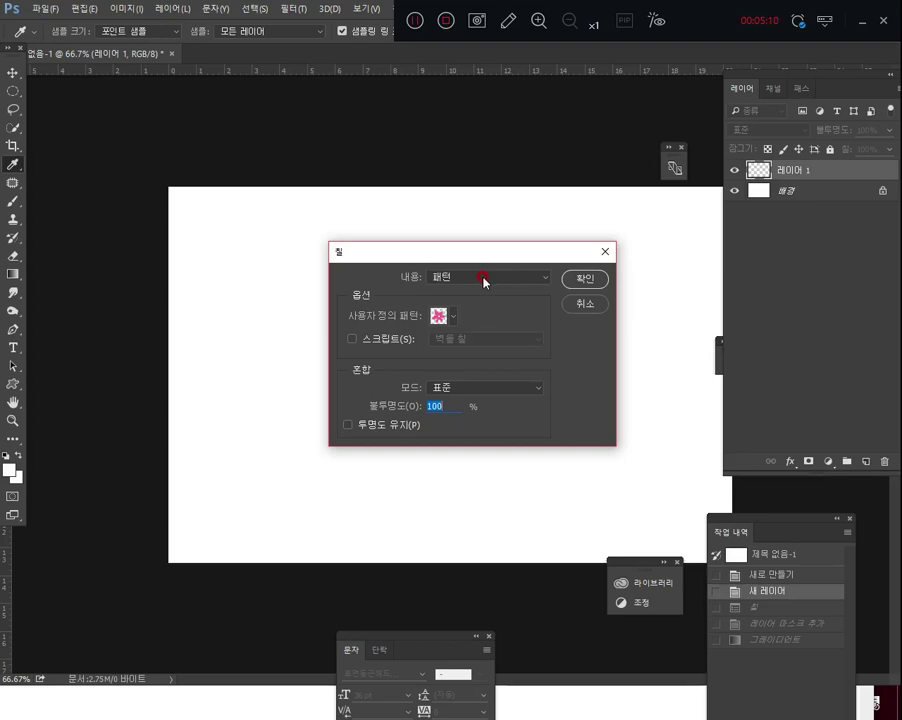
{"action": "left_click", "coordinate": [508, 21]}
{"action": "left_click", "coordinate": [411, 381]}
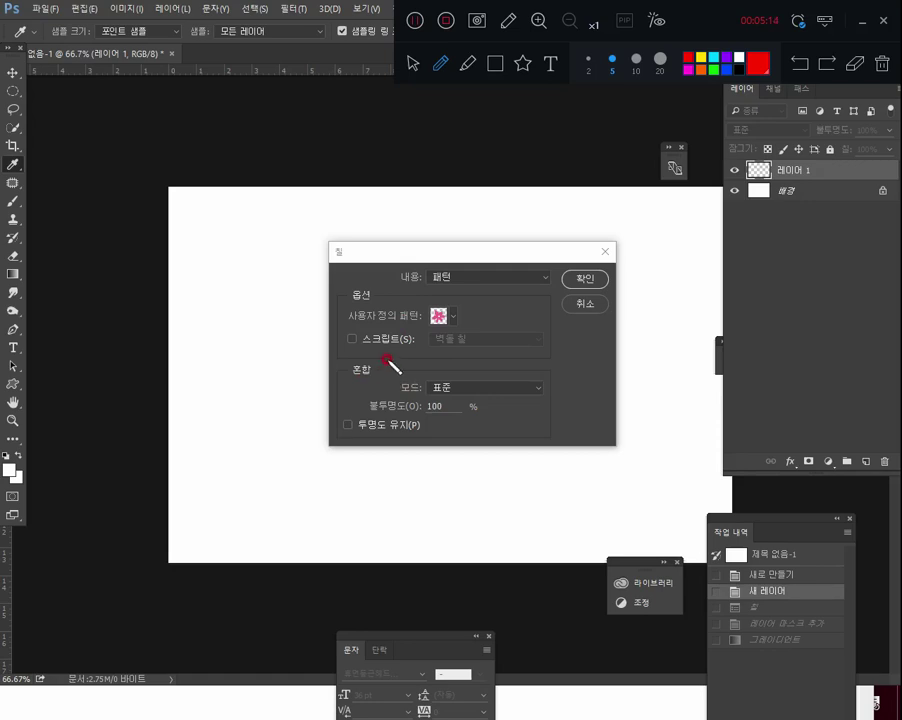
{"action": "left_click_drag", "start_coordinate": [415, 322], "coordinate": [455, 293]}
{"action": "mouse_move", "coordinate": [347, 345]}
{"action": "left_mouse_down"}
{"action": "mouse_move", "coordinate": [367, 335]}
{"action": "mouse_move", "coordinate": [458, 340]}
{"action": "left_mouse_up"}
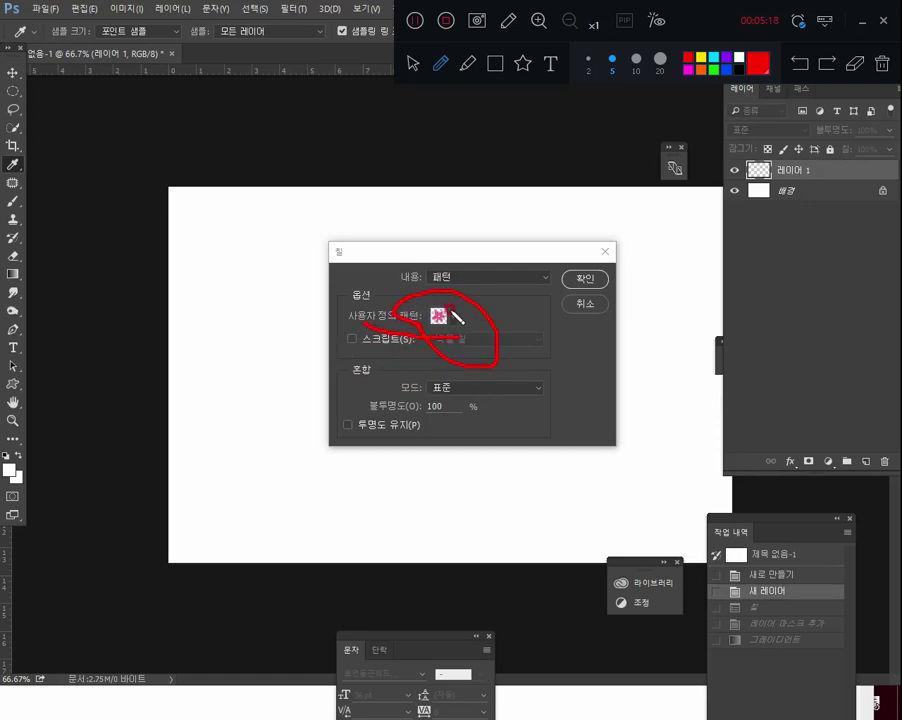
{"action": "left_click", "coordinate": [508, 19]}
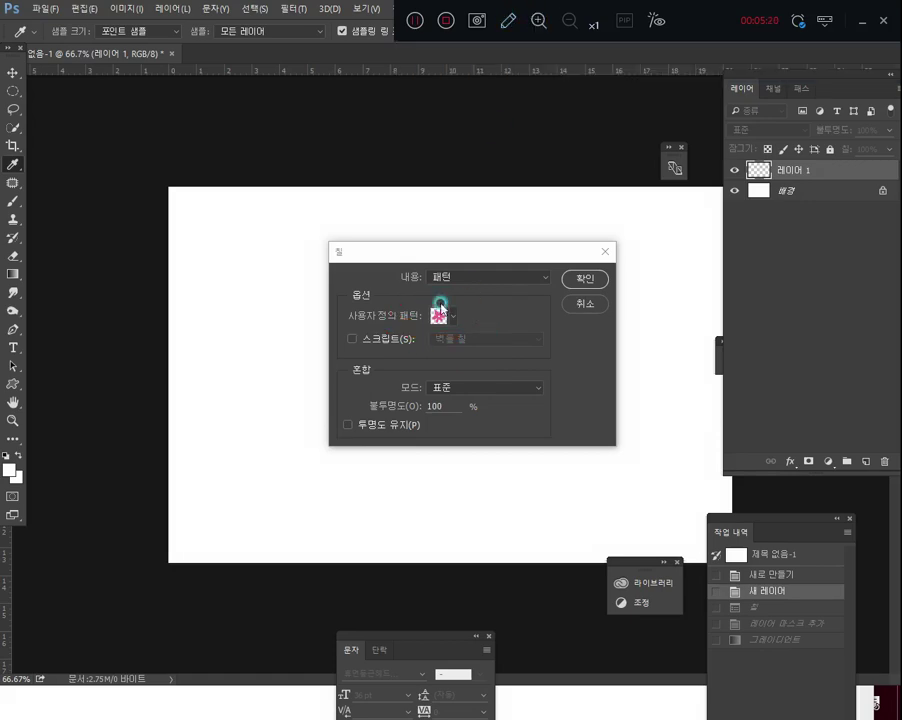
Fill the new layer with the pink flower custom pattern in normal mode at 100% opacity.
{"action": "left_click", "coordinate": [451, 318]}
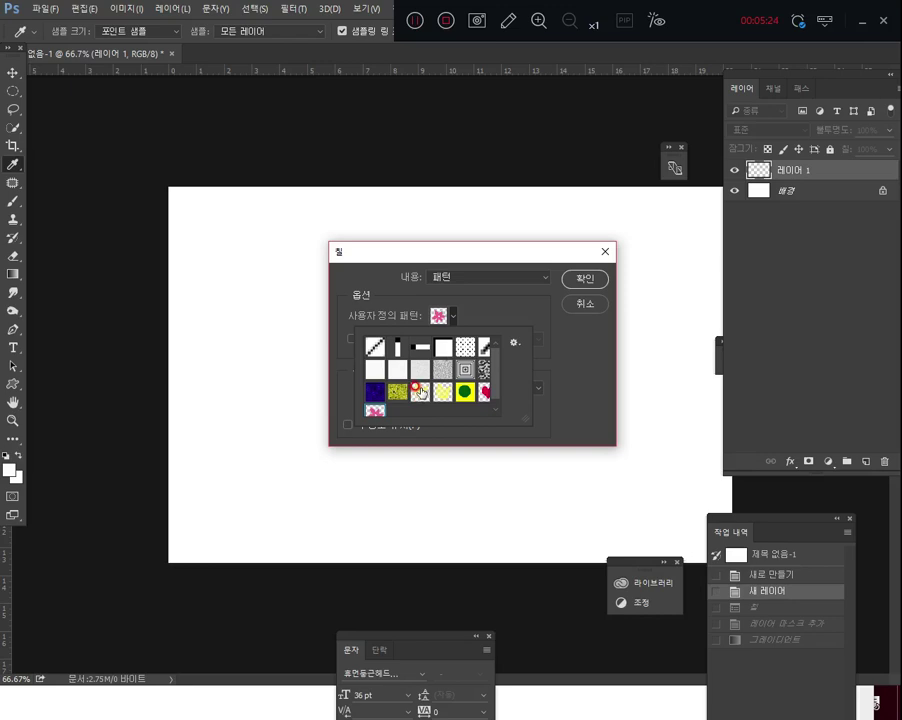
{"action": "scroll", "coordinate": [490, 362], "scroll_direction": "down", "scroll_amount": 1}
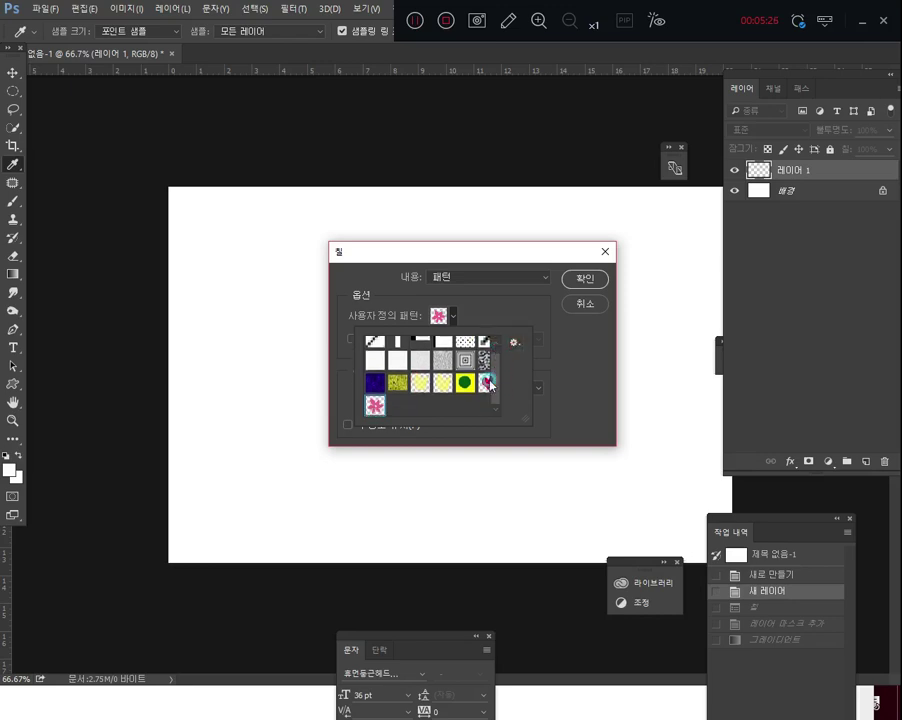
{"action": "left_click", "coordinate": [379, 438]}
{"action": "left_click", "coordinate": [375, 404]}
{"action": "left_click", "coordinate": [684, 478]}
{"action": "left_click", "coordinate": [594, 283]}
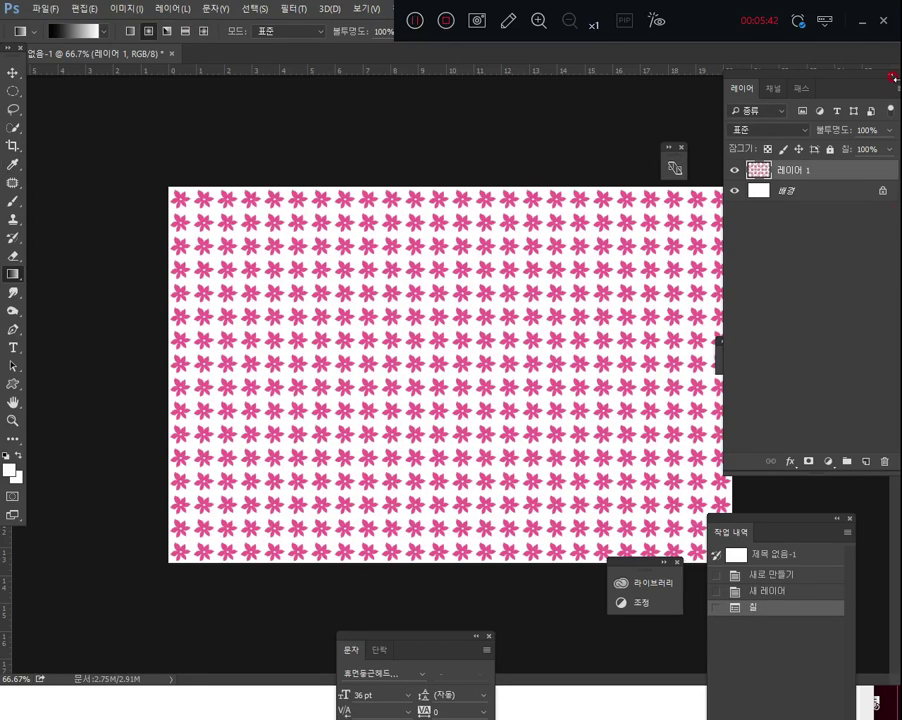
{"action": "left_click", "coordinate": [508, 20]}
{"action": "mouse_move", "coordinate": [560, 167]}
{"action": "left_mouse_down"}
{"action": "mouse_move", "coordinate": [557, 281]}
{"action": "mouse_move", "coordinate": [284, 284]}
{"action": "mouse_move", "coordinate": [255, 243]}
{"action": "mouse_move", "coordinate": [183, 219]}
{"action": "mouse_move", "coordinate": [80, 225]}
{"action": "left_mouse_up"}
{"action": "mouse_move", "coordinate": [10, 55]}
{"action": "left_mouse_down"}
{"action": "mouse_move", "coordinate": [80, 200]}
{"action": "mouse_move", "coordinate": [87, 381]}
{"action": "mouse_move", "coordinate": [24, 516]}
{"action": "left_mouse_up"}
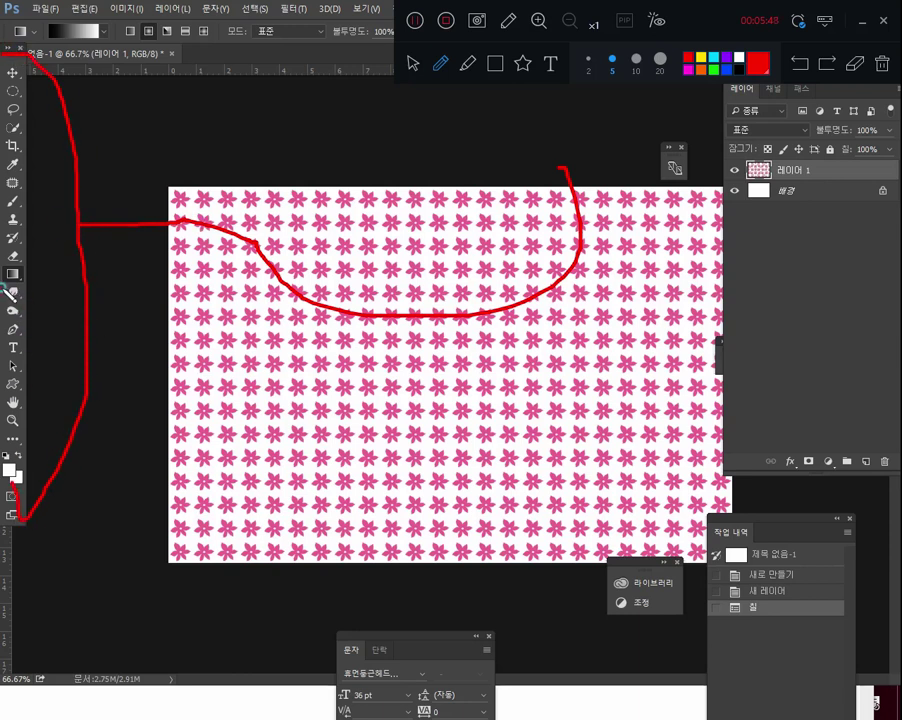
{"action": "mouse_move", "coordinate": [50, 254]}
{"action": "left_mouse_down"}
{"action": "mouse_move", "coordinate": [16, 262]}
{"action": "mouse_move", "coordinate": [46, 258]}
{"action": "left_mouse_up"}
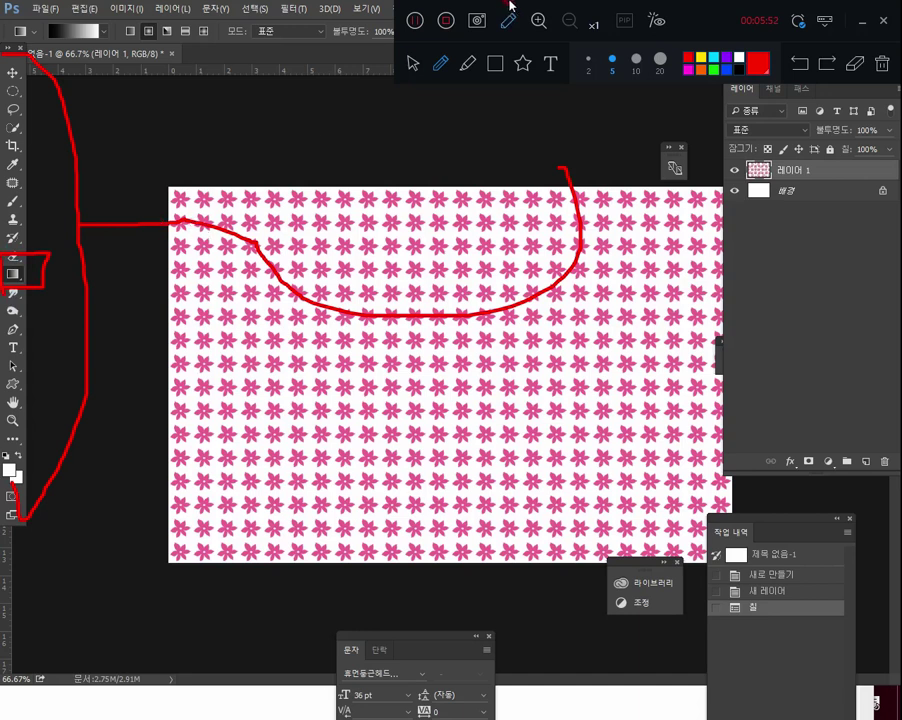
{"action": "left_click", "coordinate": [415, 23]}
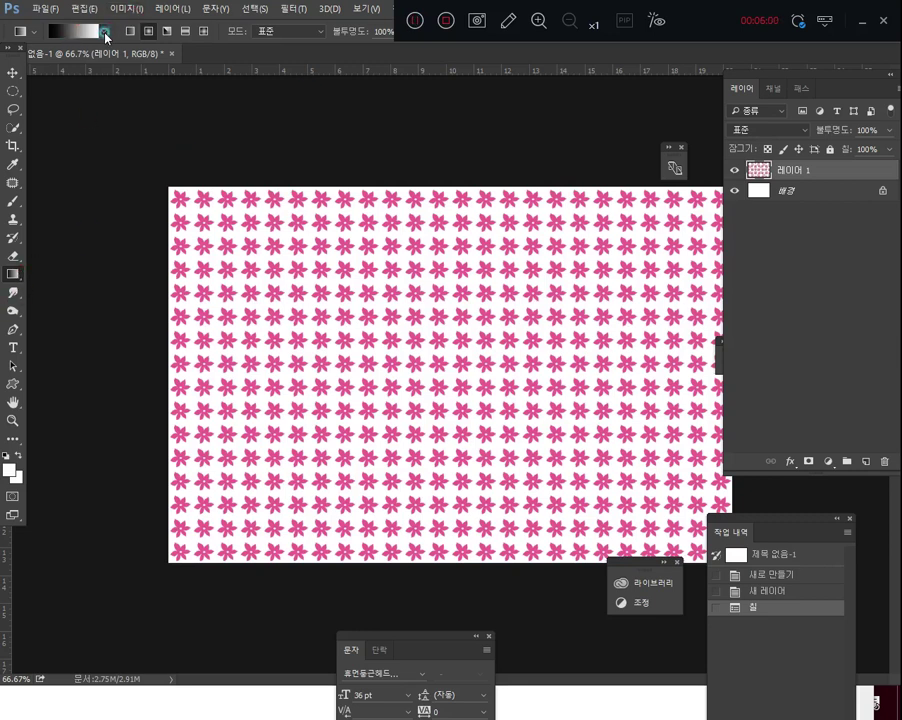
Try black-to-white radial gradients directly on the flower pattern layer, undoing each one.
{"action": "left_click", "coordinate": [105, 33]}
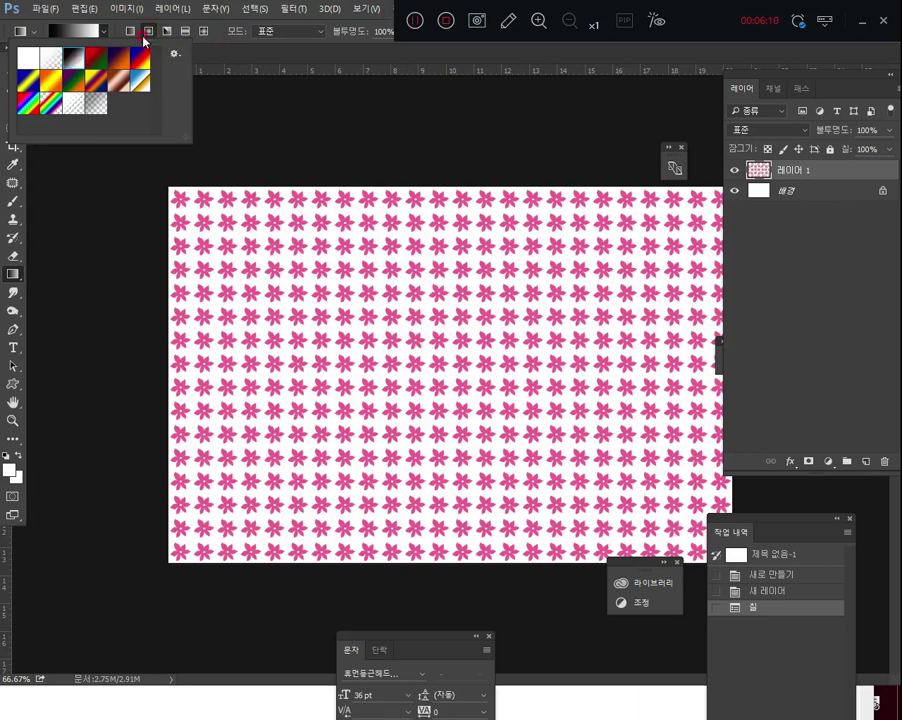
{"action": "left_click", "coordinate": [107, 33]}
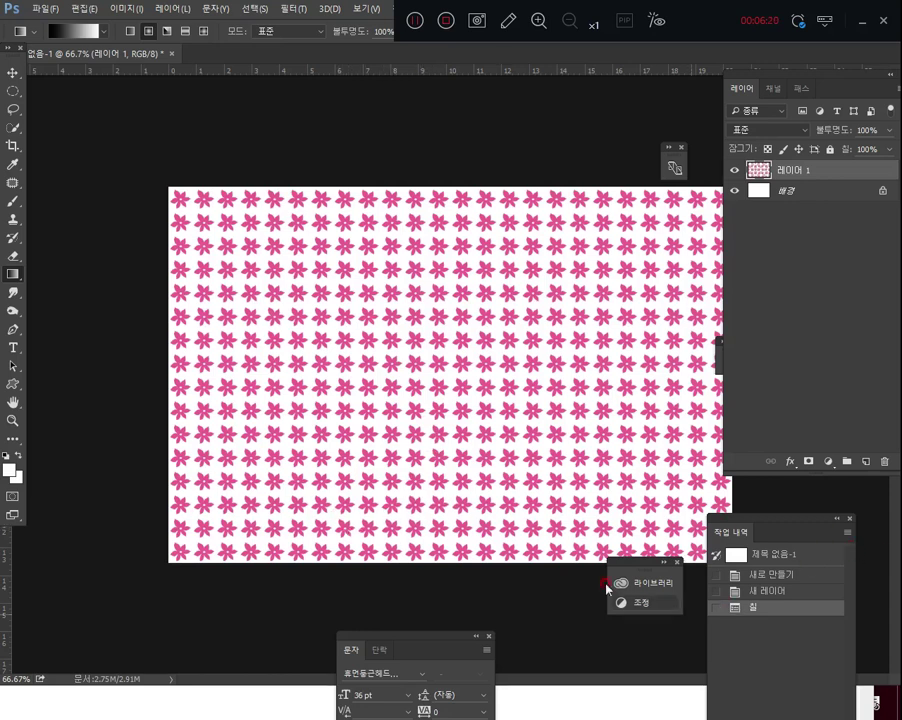
{"action": "left_click_drag", "start_coordinate": [222, 256], "coordinate": [724, 538]}
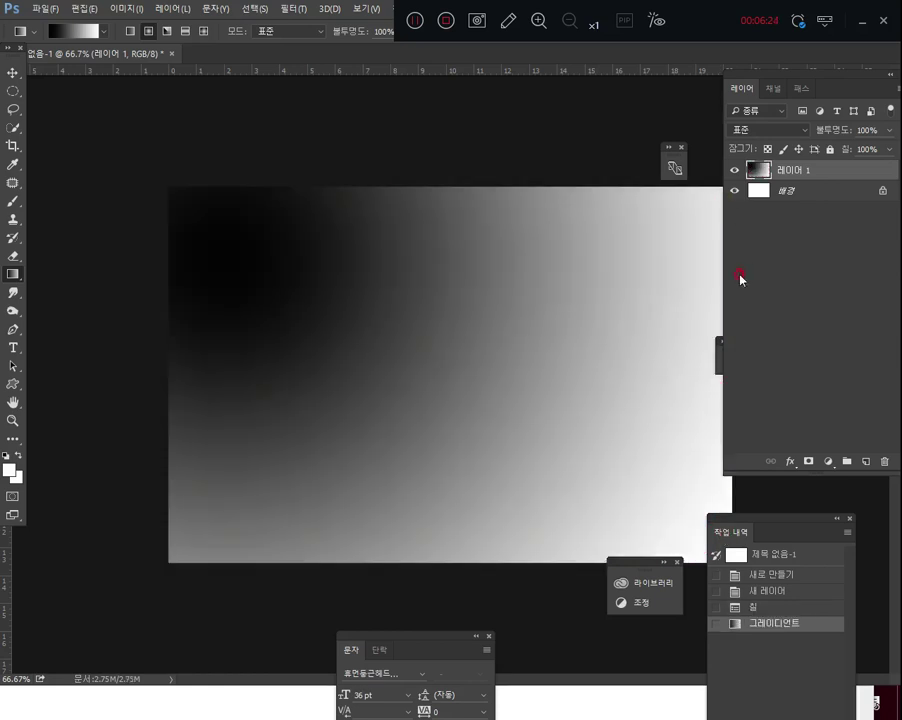
{"action": "key", "text": "ctrl+z"}
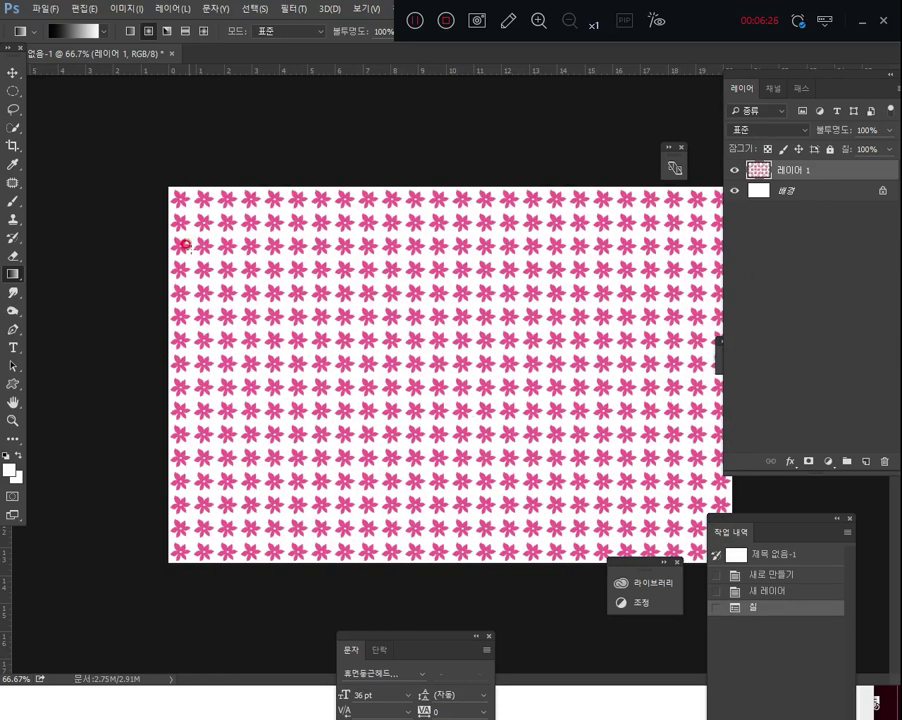
{"action": "left_click_drag", "start_coordinate": [195, 236], "coordinate": [762, 557]}
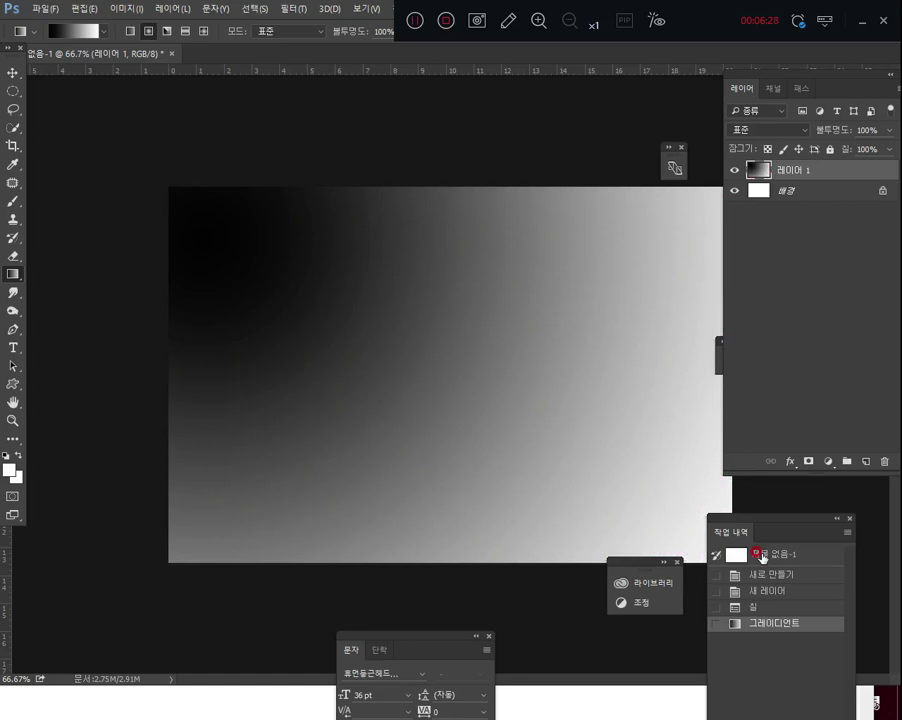
{"action": "key", "text": "ctrl+z"}
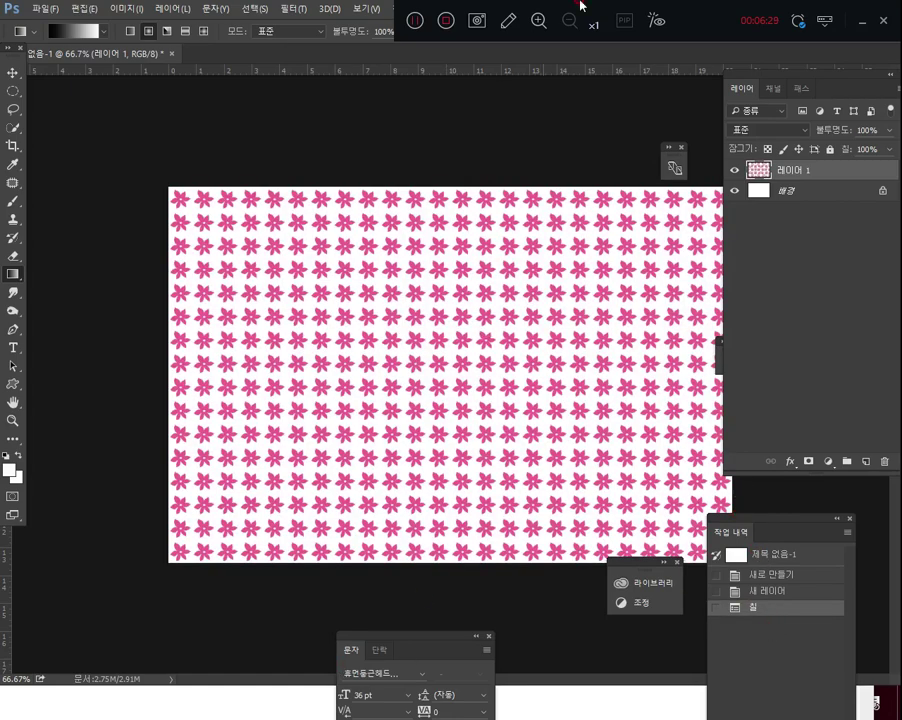
{"action": "left_click", "coordinate": [413, 22]}
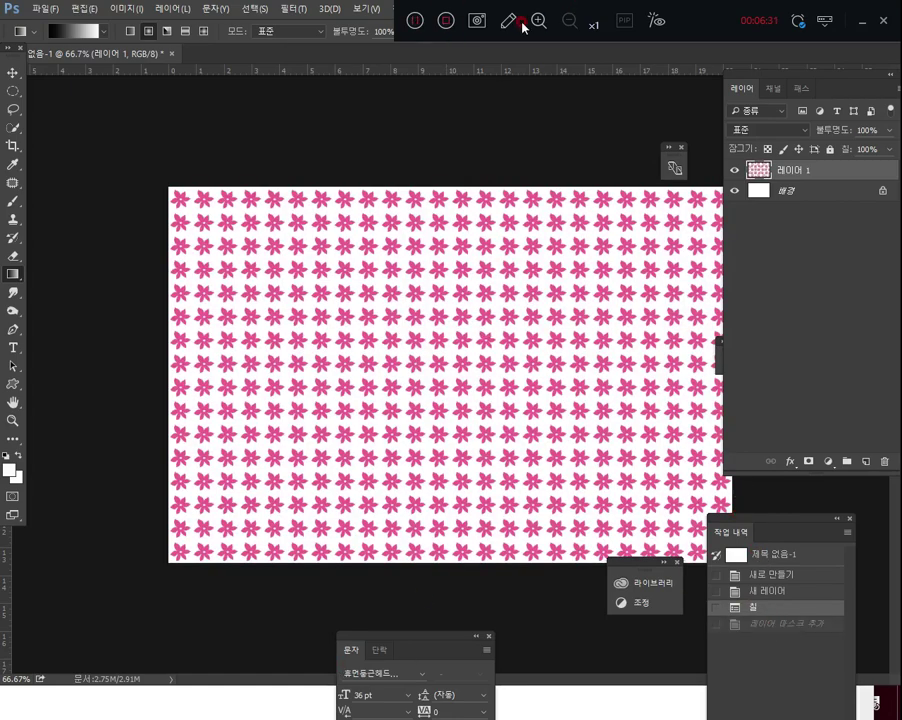
{"action": "left_click", "coordinate": [523, 46]}
{"action": "left_click", "coordinate": [507, 20]}
{"action": "mouse_move", "coordinate": [377, 182]}
{"action": "left_mouse_down"}
{"action": "mouse_move", "coordinate": [485, 291]}
{"action": "mouse_move", "coordinate": [734, 258]}
{"action": "mouse_move", "coordinate": [728, 241]}
{"action": "mouse_move", "coordinate": [739, 238]}
{"action": "mouse_move", "coordinate": [712, 292]}
{"action": "left_mouse_up"}
{"action": "mouse_move", "coordinate": [802, 236]}
{"action": "left_mouse_down"}
{"action": "mouse_move", "coordinate": [806, 421]}
{"action": "mouse_move", "coordinate": [796, 405]}
{"action": "mouse_move", "coordinate": [817, 439]}
{"action": "mouse_move", "coordinate": [827, 411]}
{"action": "mouse_move", "coordinate": [809, 472]}
{"action": "mouse_move", "coordinate": [817, 460]}
{"action": "mouse_move", "coordinate": [820, 472]}
{"action": "mouse_move", "coordinate": [789, 469]}
{"action": "mouse_move", "coordinate": [822, 446]}
{"action": "left_mouse_up"}
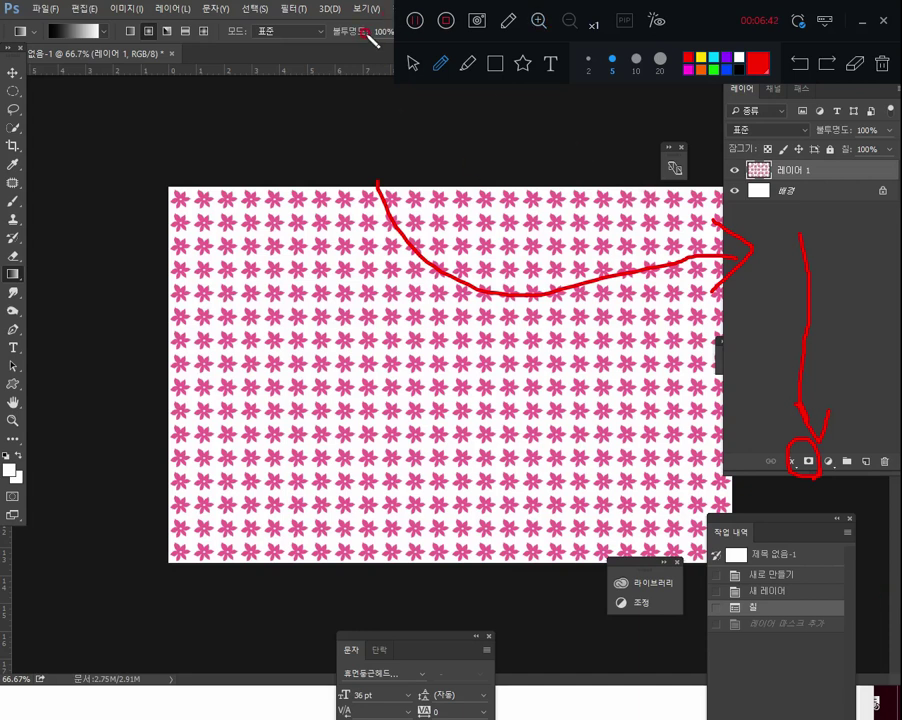
{"action": "left_click", "coordinate": [416, 22]}
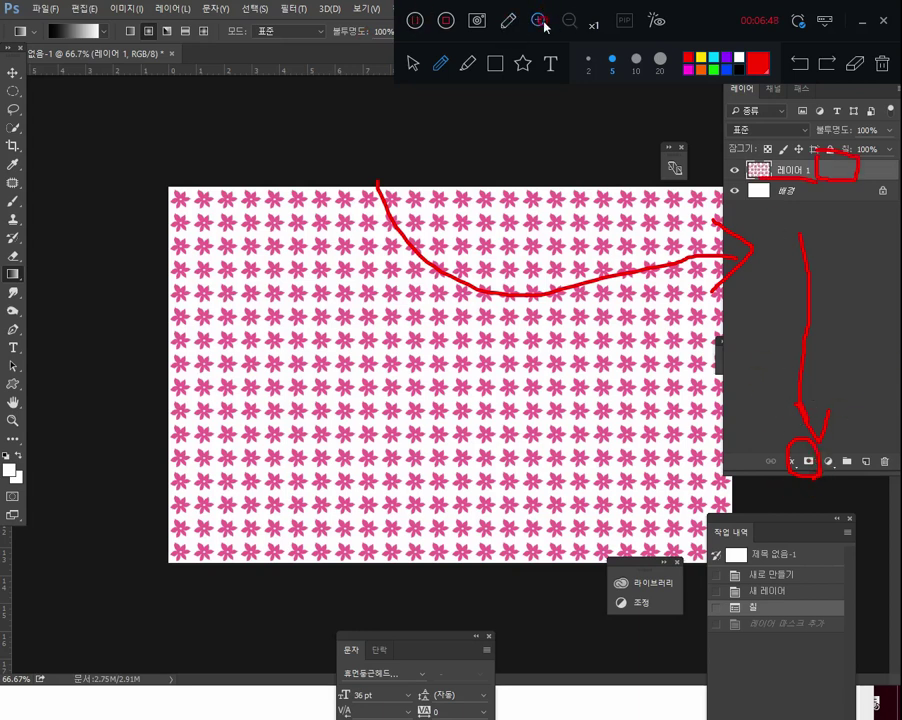
{"action": "left_click", "coordinate": [507, 21]}
Add a layer mask to the flower pattern layer and apply a black-to-white radial gradient from the canvas's left-centre towards its lower-right corner.
{"action": "left_click", "coordinate": [805, 462]}
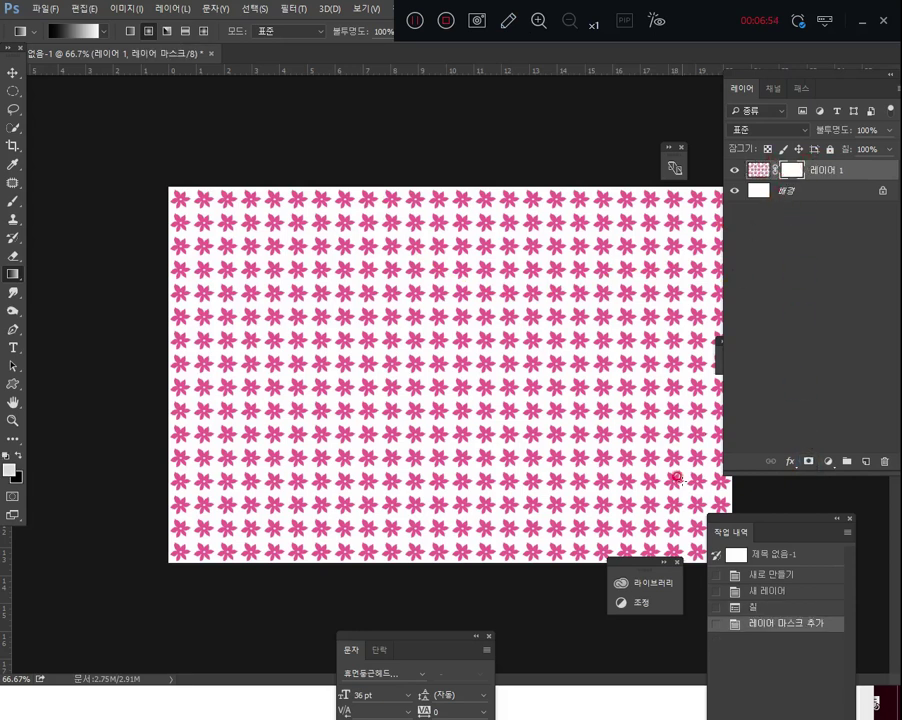
{"action": "left_click_drag", "start_coordinate": [259, 336], "coordinate": [736, 508]}
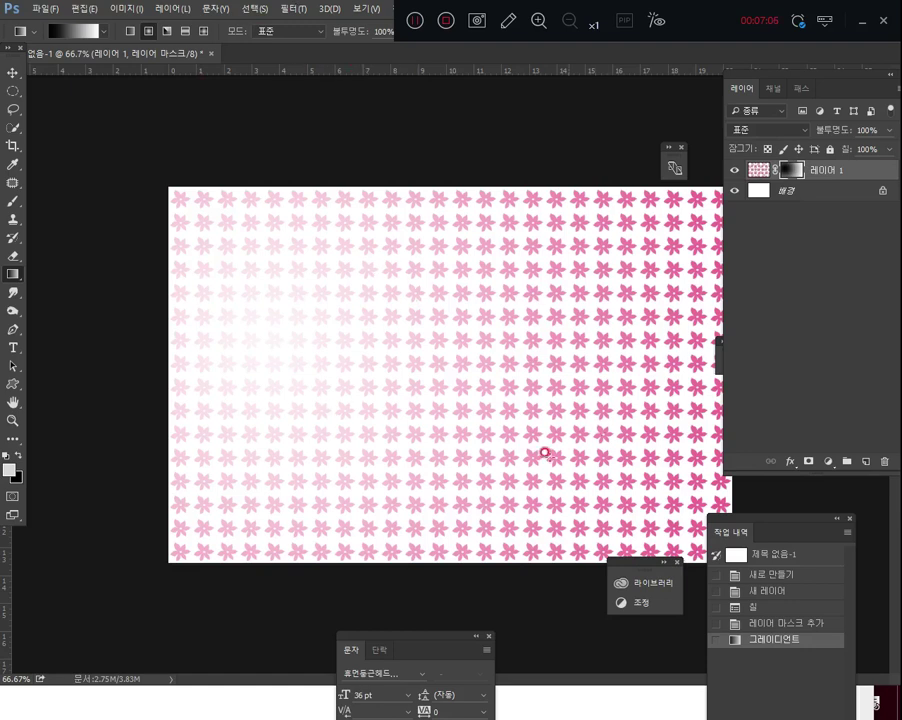
{"action": "left_click", "coordinate": [507, 22]}
{"action": "mouse_move", "coordinate": [528, 255]}
{"action": "left_mouse_down"}
{"action": "mouse_move", "coordinate": [295, 323]}
{"action": "mouse_move", "coordinate": [137, 97]}
{"action": "left_mouse_up"}
{"action": "mouse_move", "coordinate": [115, 53]}
{"action": "left_mouse_down"}
{"action": "mouse_move", "coordinate": [212, 63]}
{"action": "mouse_move", "coordinate": [231, 29]}
{"action": "mouse_move", "coordinate": [140, 4]}
{"action": "mouse_move", "coordinate": [107, 22]}
{"action": "mouse_move", "coordinate": [115, 57]}
{"action": "mouse_move", "coordinate": [217, 58]}
{"action": "left_mouse_up"}
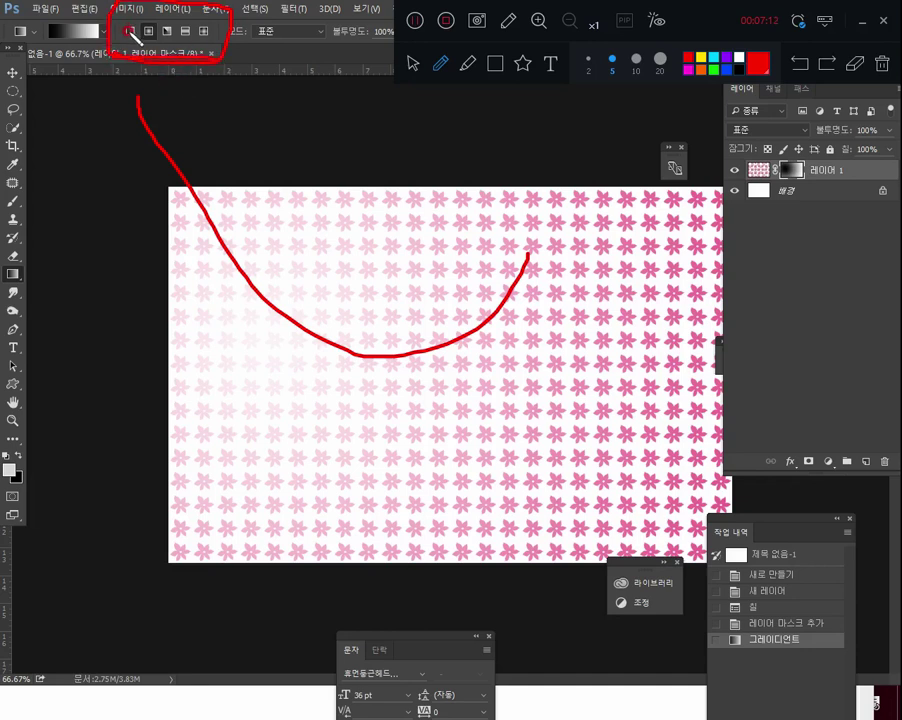
{"action": "left_click", "coordinate": [518, 31]}
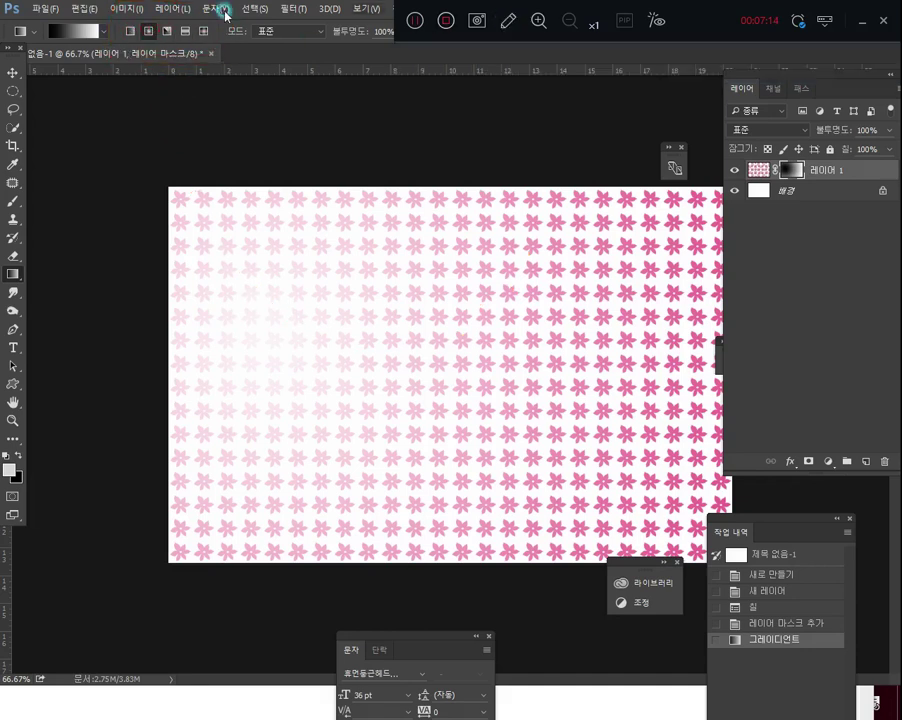
Apply a black-to-white linear gradient to the flower layer's mask, from the canvas centre to just beyond its lower-right corner.
{"action": "left_click", "coordinate": [130, 31]}
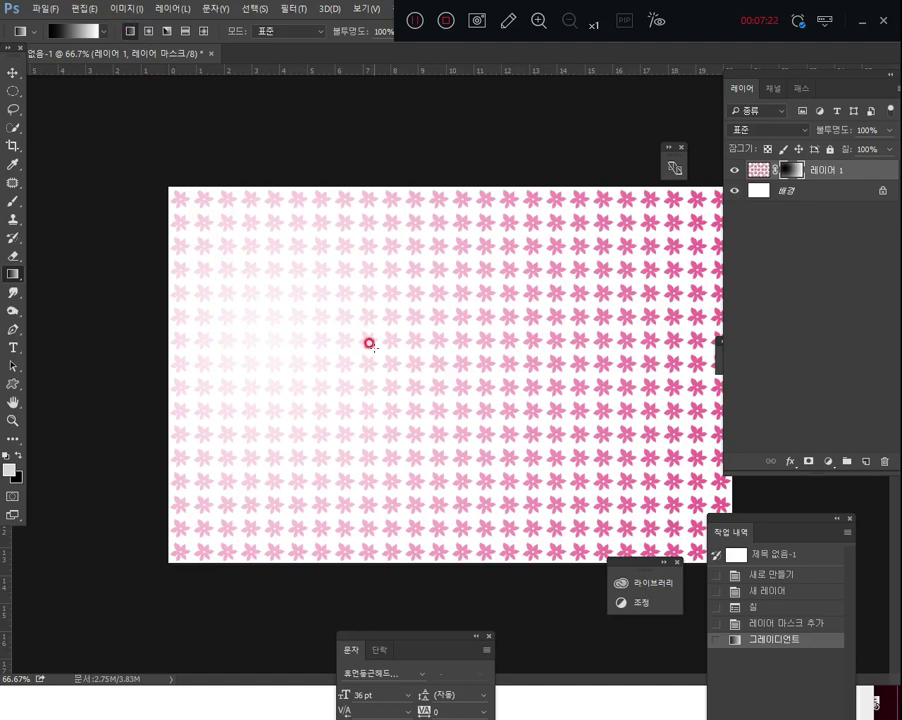
{"action": "left_click_drag", "start_coordinate": [310, 251], "coordinate": [710, 486]}
{"action": "left_click_drag", "start_coordinate": [413, 354], "coordinate": [530, 412]}
{"action": "left_click_drag", "start_coordinate": [280, 236], "coordinate": [713, 544]}
{"action": "left_click_drag", "start_coordinate": [484, 356], "coordinate": [756, 548]}
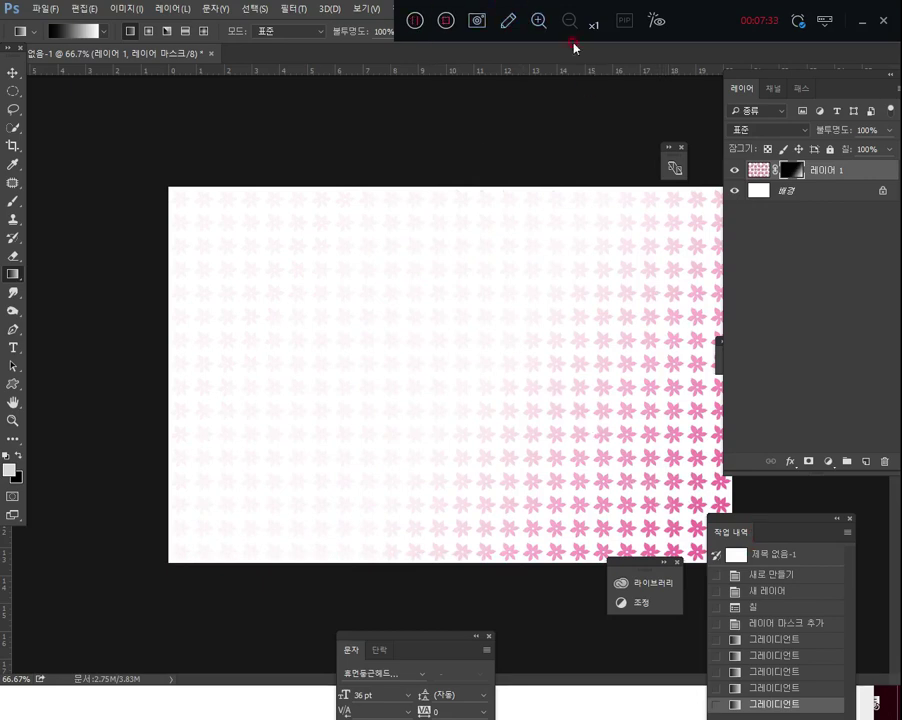
{"action": "left_click", "coordinate": [508, 21]}
{"action": "mouse_move", "coordinate": [435, 345]}
{"action": "left_mouse_down"}
{"action": "mouse_move", "coordinate": [564, 422]}
{"action": "mouse_move", "coordinate": [711, 533]}
{"action": "mouse_move", "coordinate": [687, 503]}
{"action": "mouse_move", "coordinate": [695, 497]}
{"action": "mouse_move", "coordinate": [712, 530]}
{"action": "left_mouse_up"}
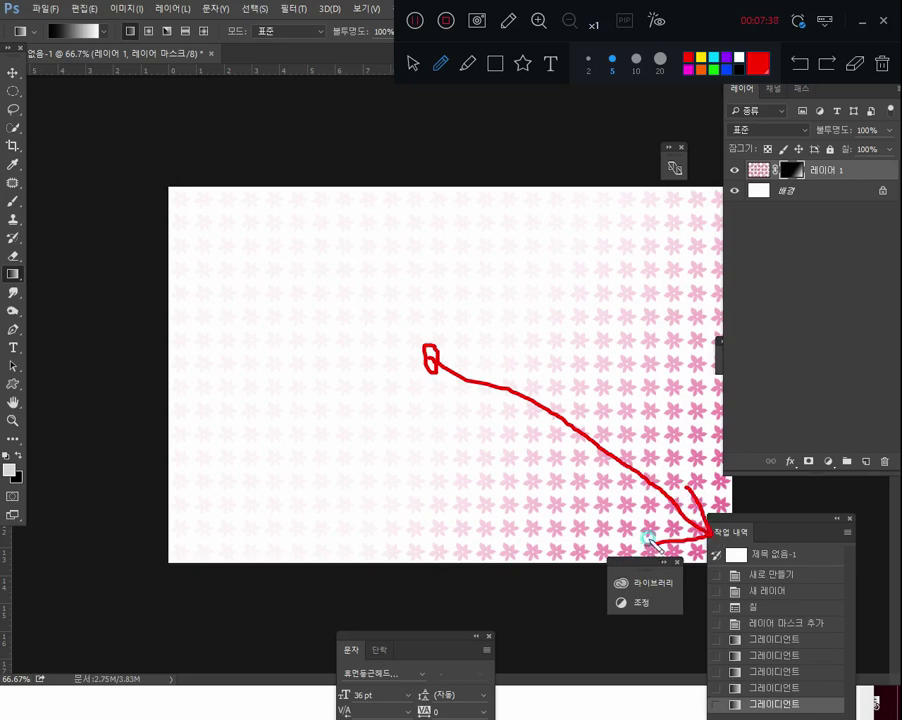
{"action": "left_click_drag", "start_coordinate": [413, 20], "coordinate": [366, 115]}
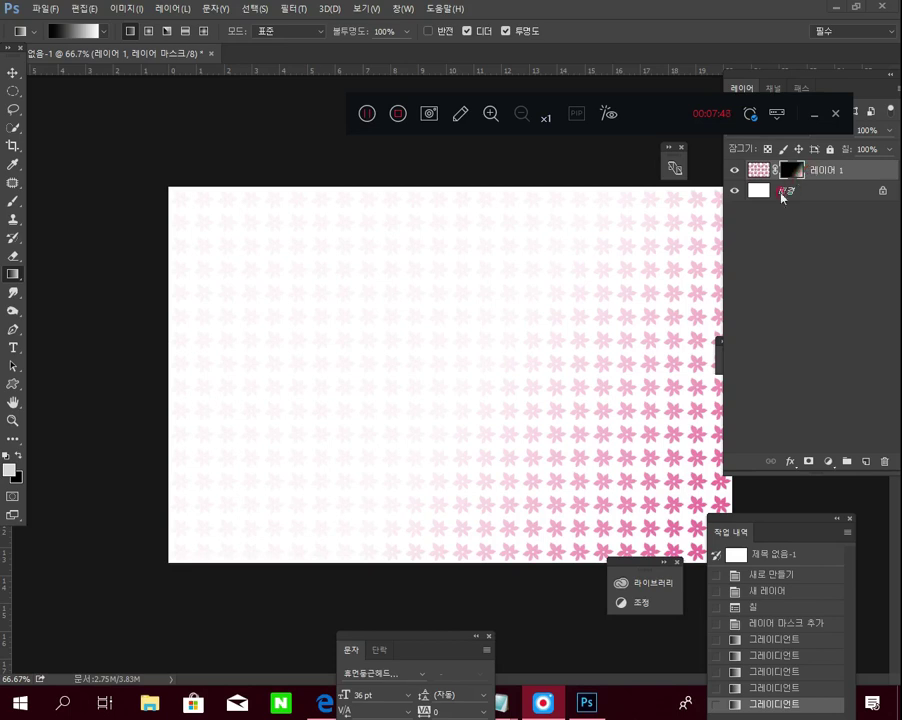
Fill the background layer with near-black #0b0a0a as the foreground colour and merge all visible layers.
{"action": "left_click", "coordinate": [832, 193]}
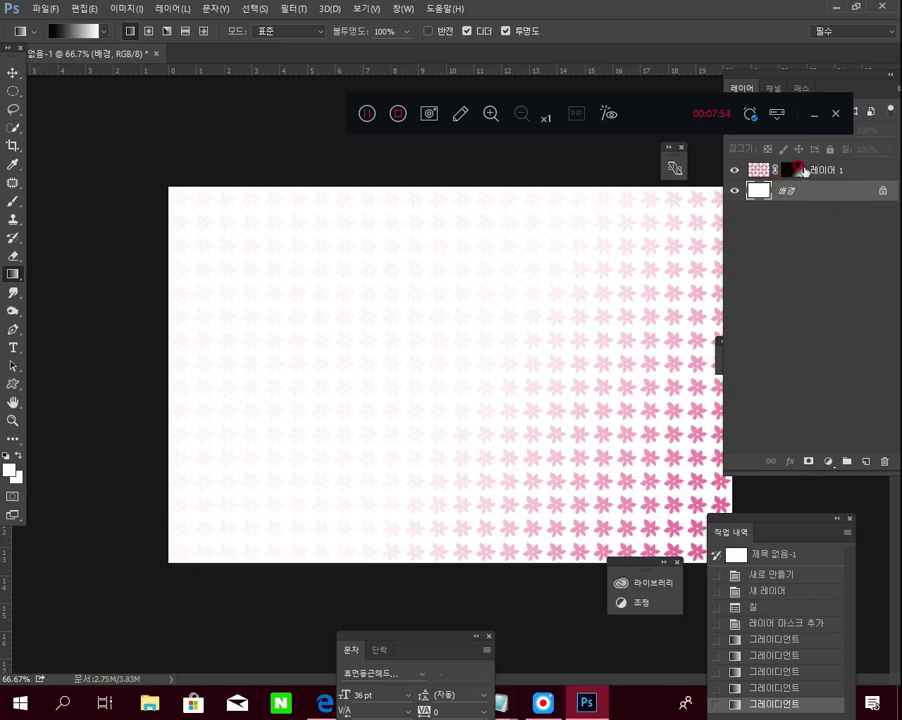
{"action": "left_click", "coordinate": [7, 469]}
{"action": "key", "text": "i"}
{"action": "left_click", "coordinate": [10, 471]}
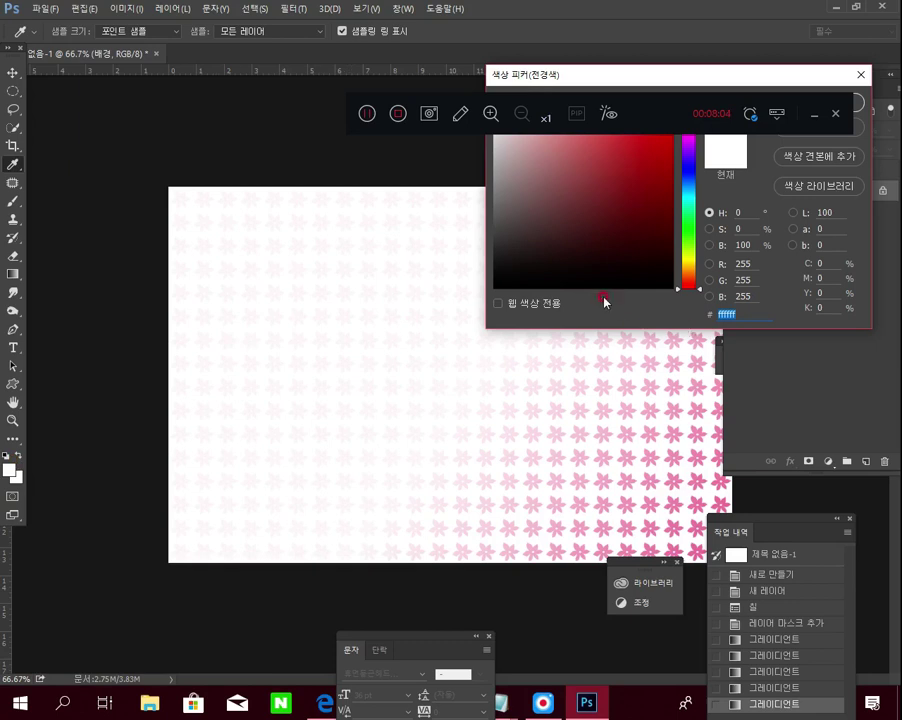
{"action": "left_click", "coordinate": [502, 273]}
{"action": "left_click_drag", "start_coordinate": [652, 112], "coordinate": [652, 47]}
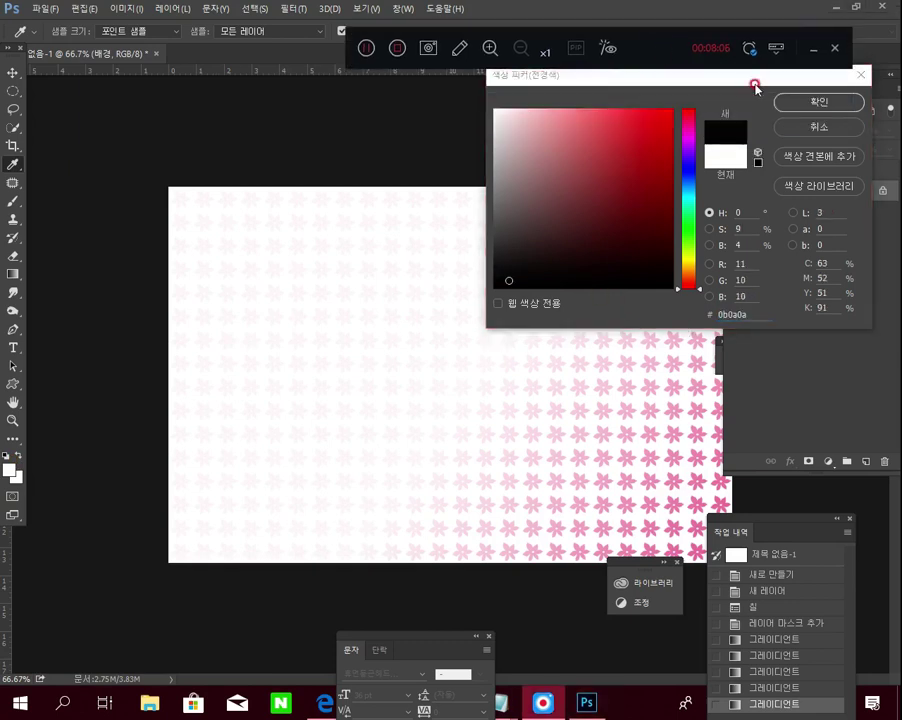
{"action": "left_click", "coordinate": [815, 104]}
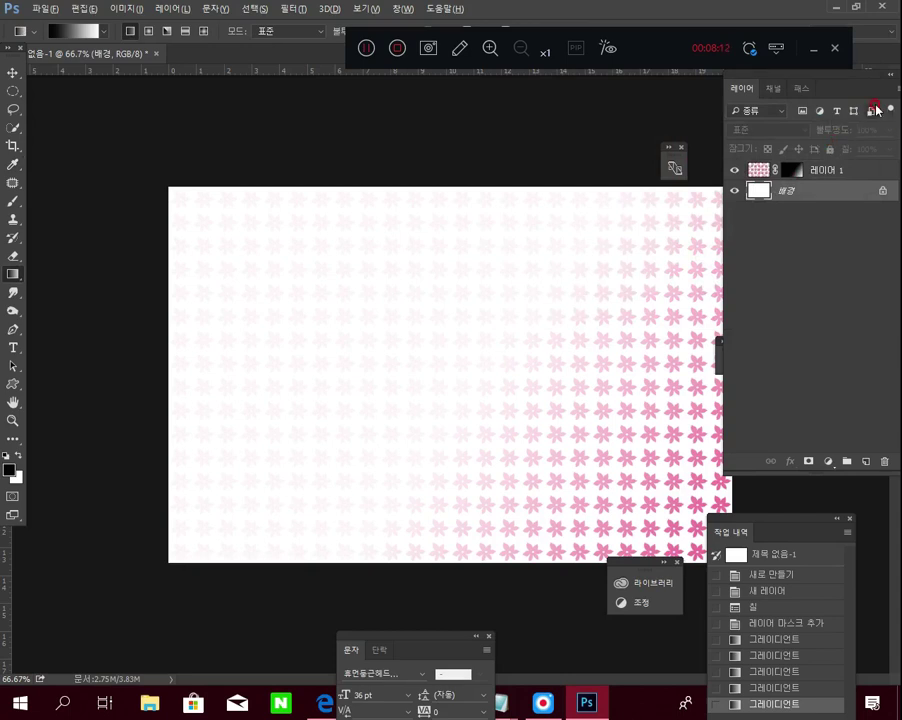
{"action": "key", "text": "alt+BackSpace"}
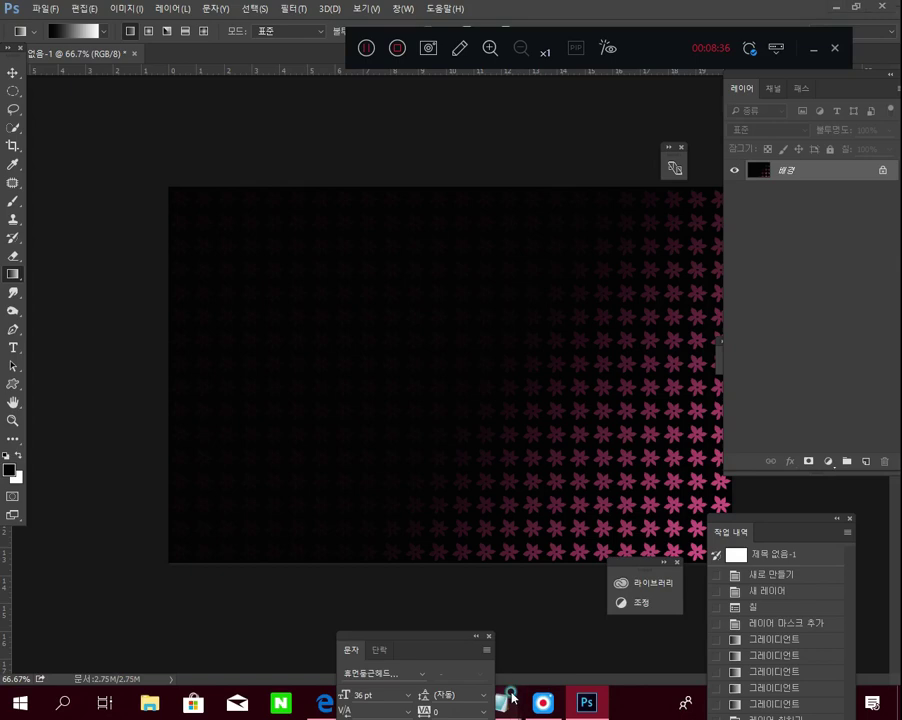
Switch to Notepad and replace the existing note with "컨트롤+쉬프트+E".
{"action": "mouse_move", "coordinate": [511, 697]}
{"action": "left_click", "coordinate": [545, 594]}
{"action": "key", "text": "ctrl+a"}
{"action": "type", "text": "컨트로"}
{"action": "type", "text": "ㄹ+쉬프트"}
{"action": "key", "text": "Hangul"}
{"action": "type", "text": "+E"}
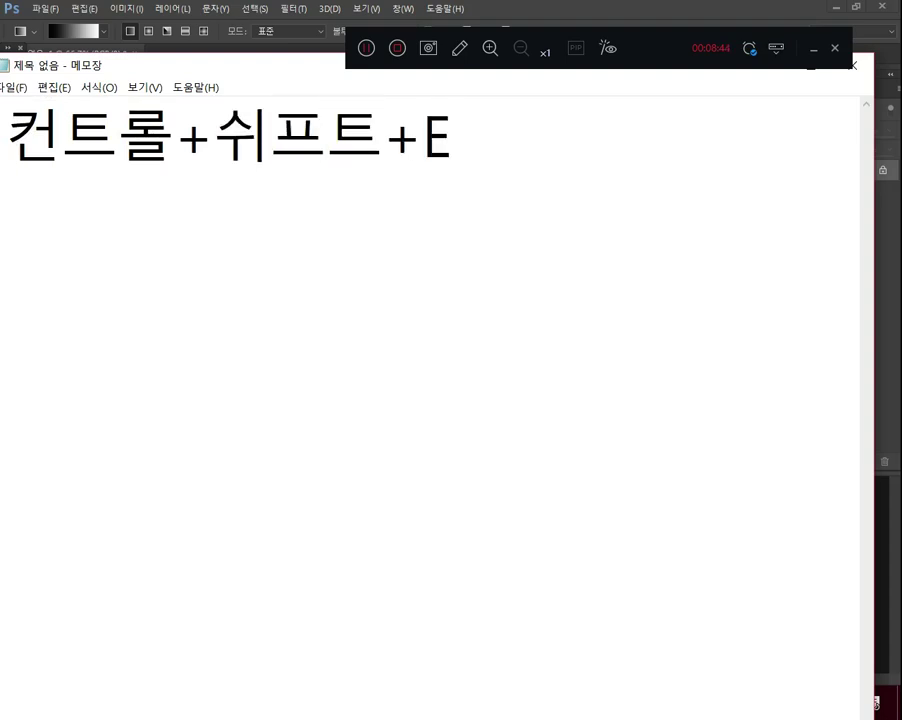
Extend the Notepad line to read "컨트롤+쉬프트+E=모든레이어병합".
{"action": "key", "text": "BackSpace"}
{"action": "type", "text": "="}
{"action": "key", "text": "Hangul"}
{"action": "type", "text": "병합"}
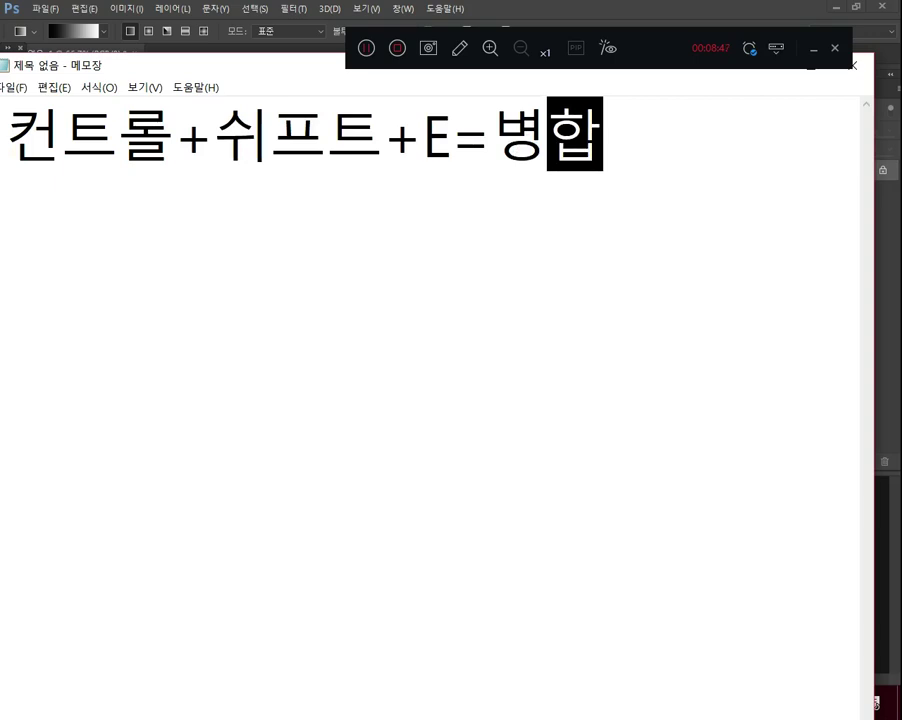
{"action": "key", "text": "Left"}
{"action": "key", "text": "Left"}
{"action": "type", "text": "모든레이어"}
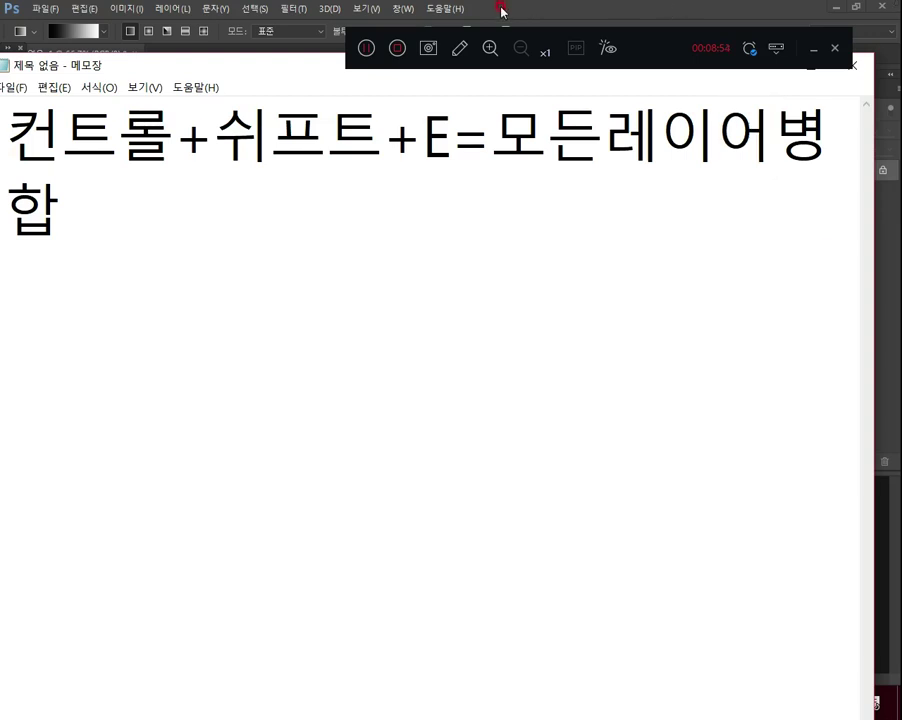
{"action": "left_click", "coordinate": [368, 51]}
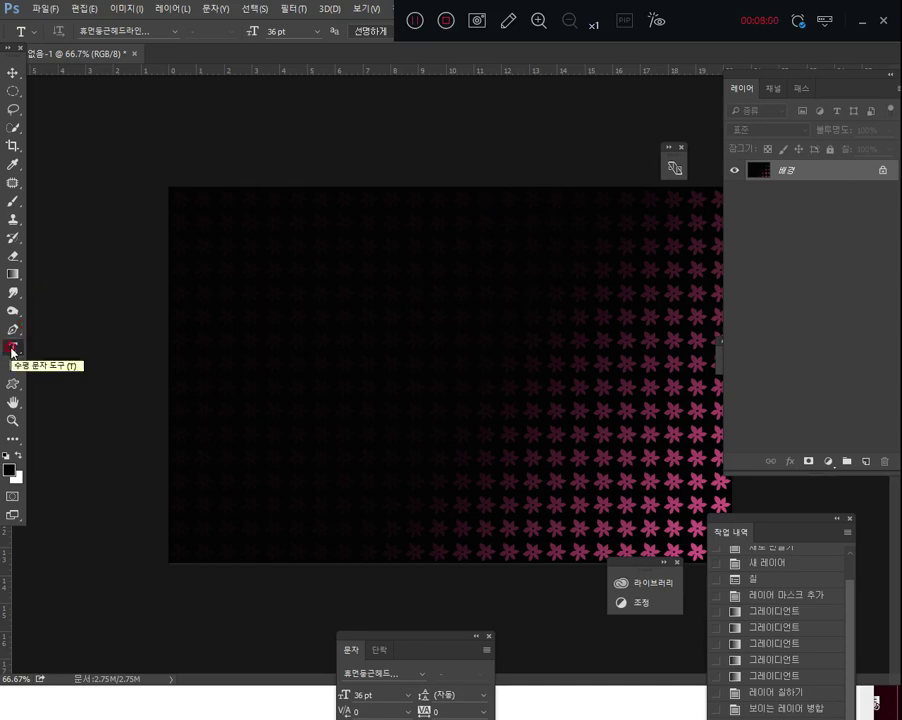
Set the text colour of the Horizontal Type tool to near-white.
{"action": "left_click_drag", "start_coordinate": [697, 28], "coordinate": [584, 152]}
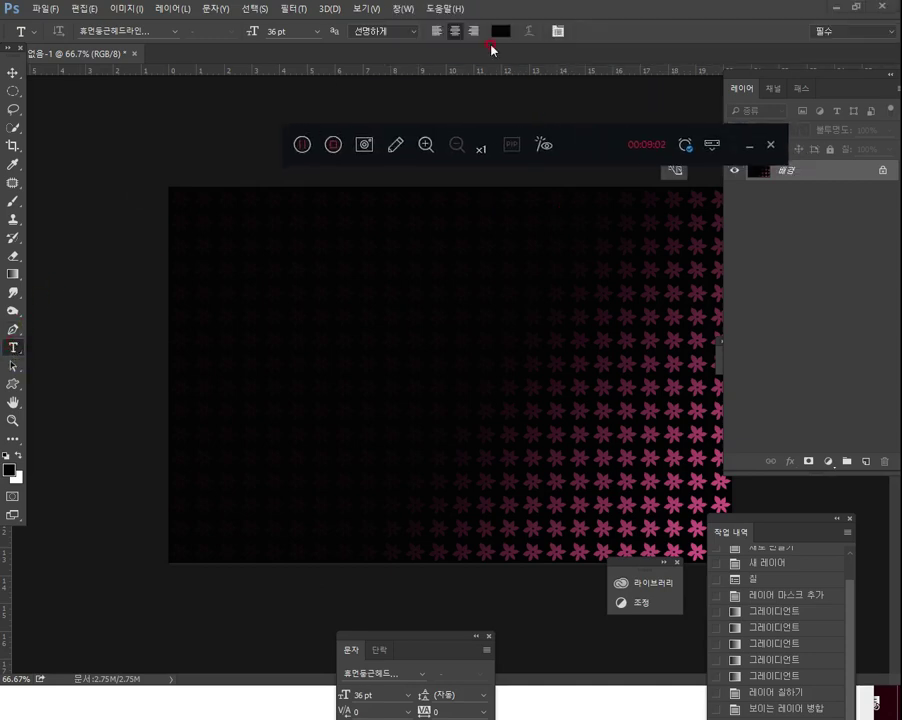
{"action": "left_click", "coordinate": [508, 31]}
{"action": "left_click", "coordinate": [496, 112]}
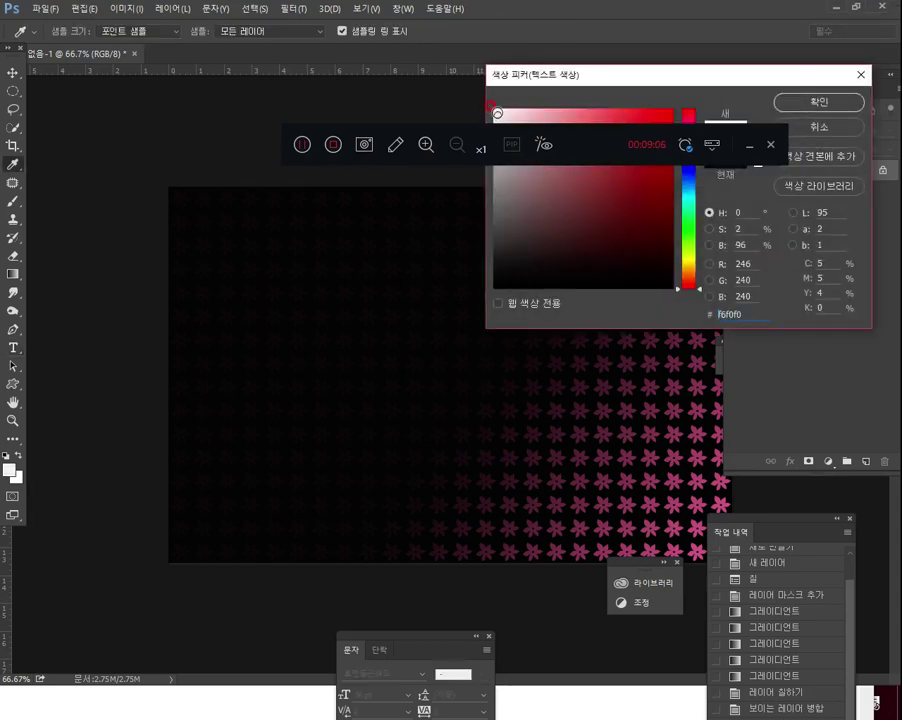
{"action": "left_click", "coordinate": [820, 103]}
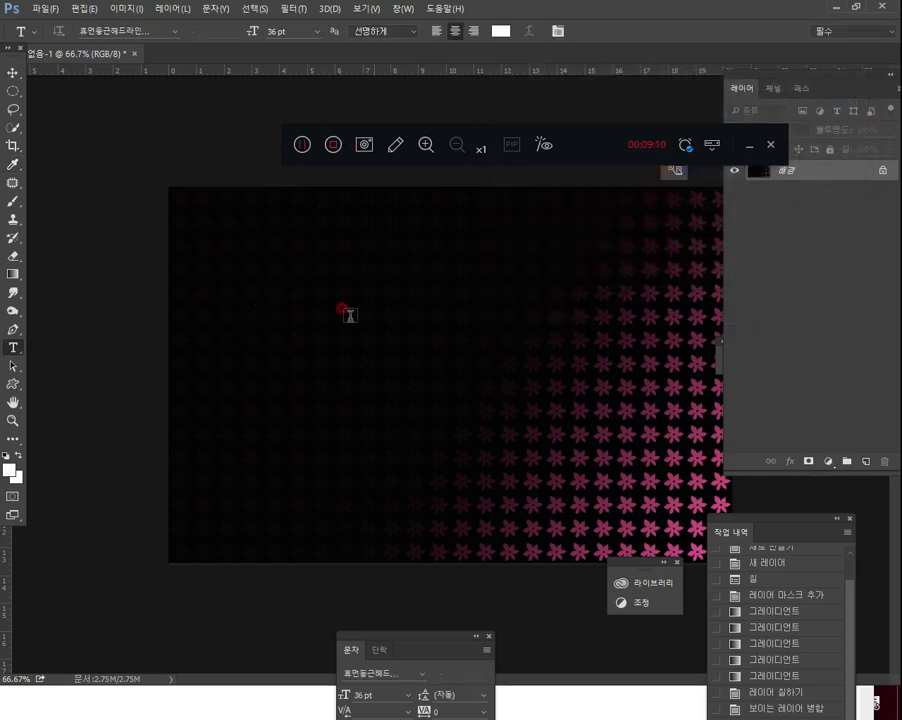
Start a 36 pt centred text in the canvas's upper-left area, consult the phrases in Notepad, and enter "그대는 꽃보다 아름다워".
{"action": "left_click", "coordinate": [218, 279]}
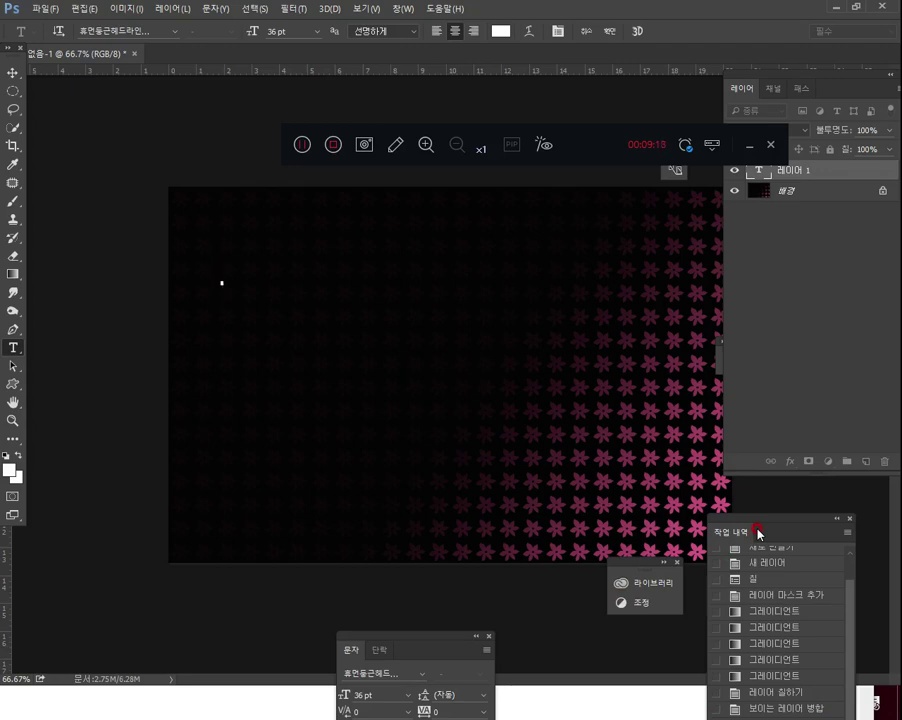
{"action": "key", "text": "alt+Tab"}
{"action": "key", "text": "alt+Tab"}
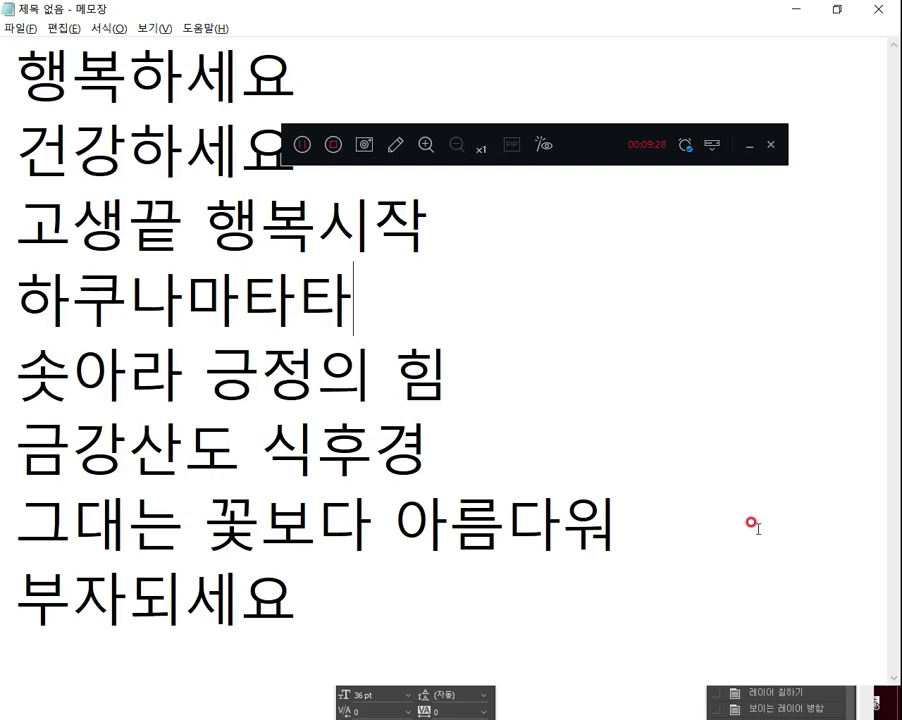
{"action": "key", "text": "alt+Tab"}
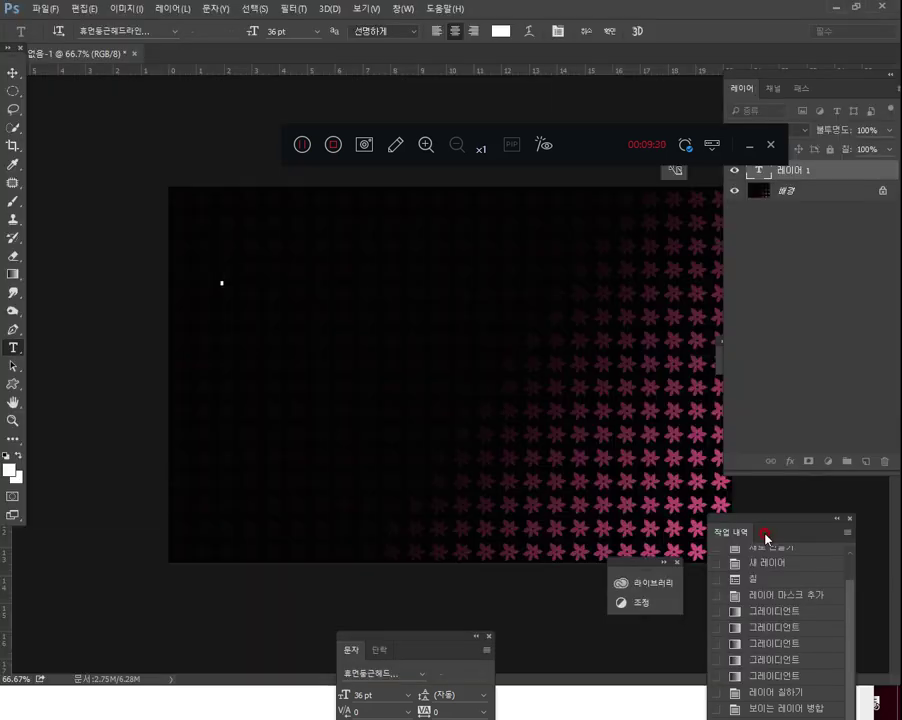
{"action": "type", "text": "RM"}
{"action": "key", "text": "BackSpace"}
{"action": "key", "text": "BackSpace"}
{"action": "type", "text": "그대는 꽃"}
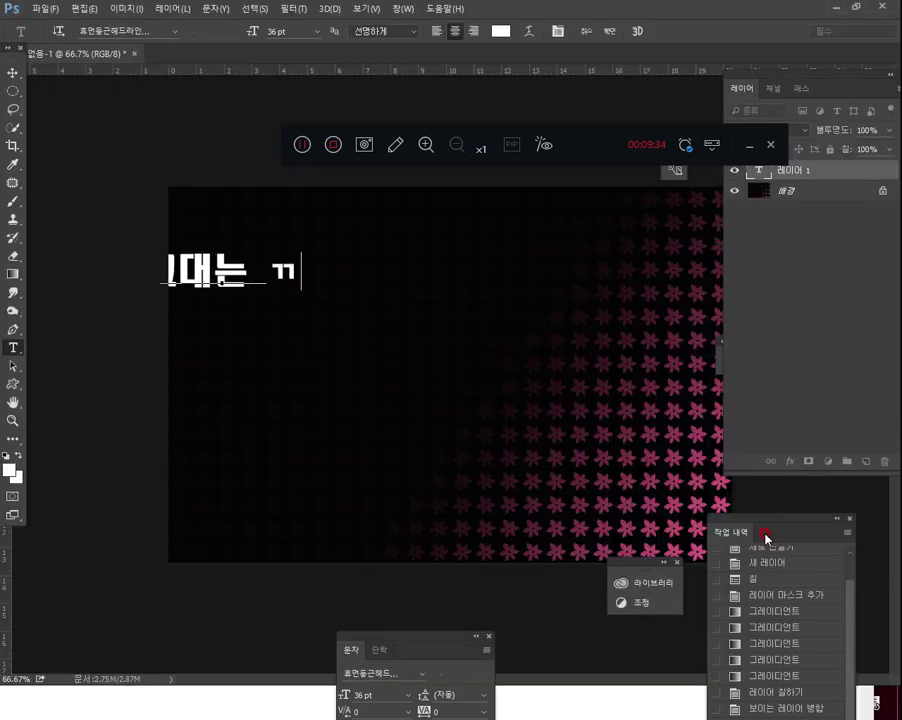
{"action": "type", "text": "보다 아름다"}
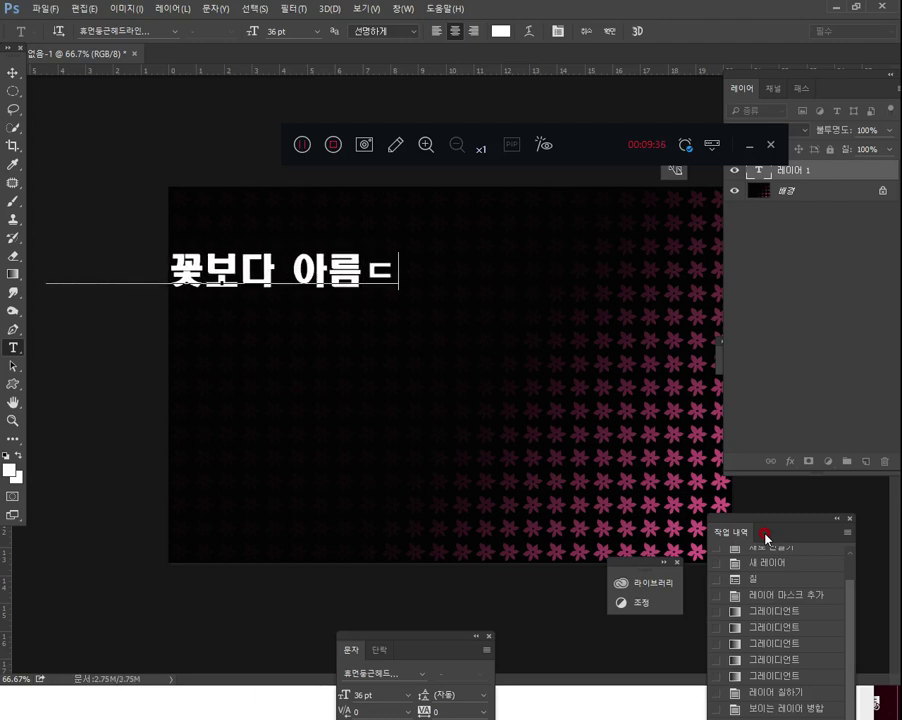
{"action": "type", "text": "워"}
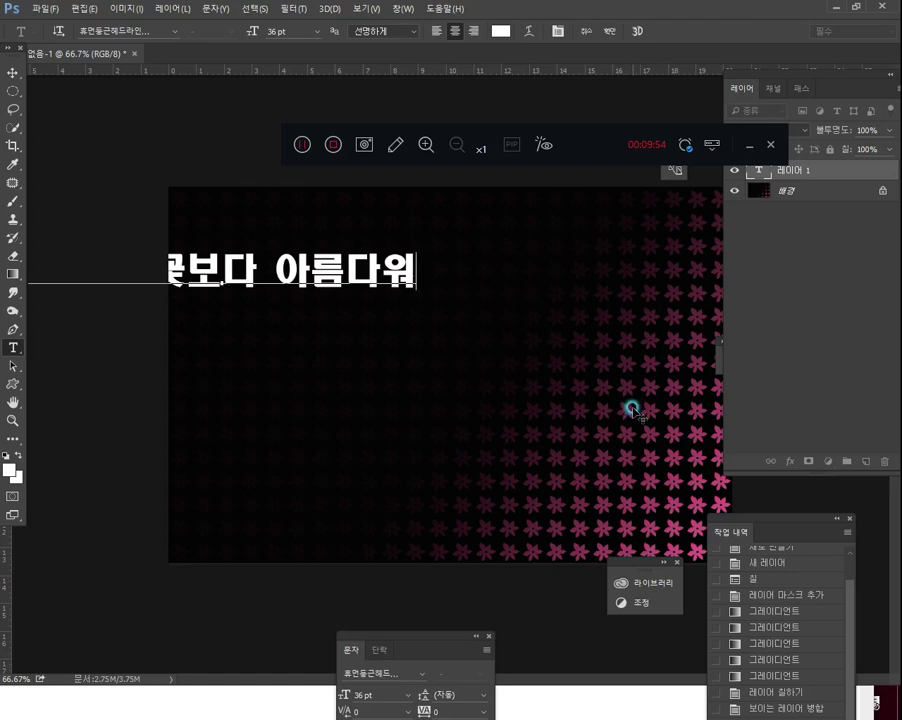
Move the text to the middle of the canvas and break it onto a second line before "아름다워".
{"action": "left_click_drag", "start_coordinate": [634, 410], "coordinate": [843, 447]}
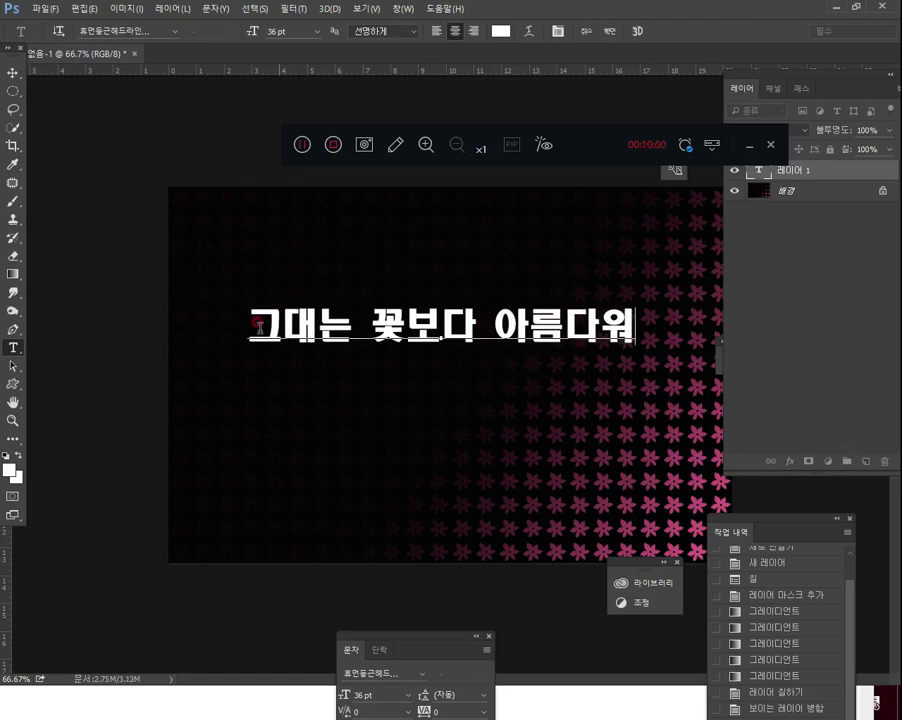
{"action": "left_click", "coordinate": [497, 318]}
{"action": "key", "text": "Return"}
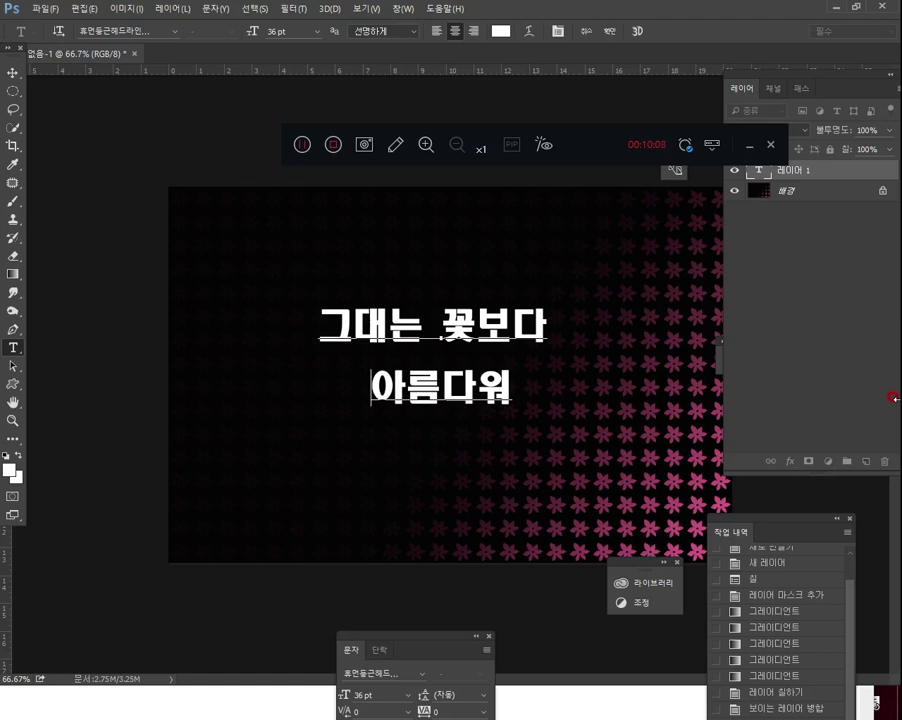
Select both text lines, browse the font previews and choose the 휴먼둥근헤드라인 font.
{"action": "key", "text": "ctrl+a"}
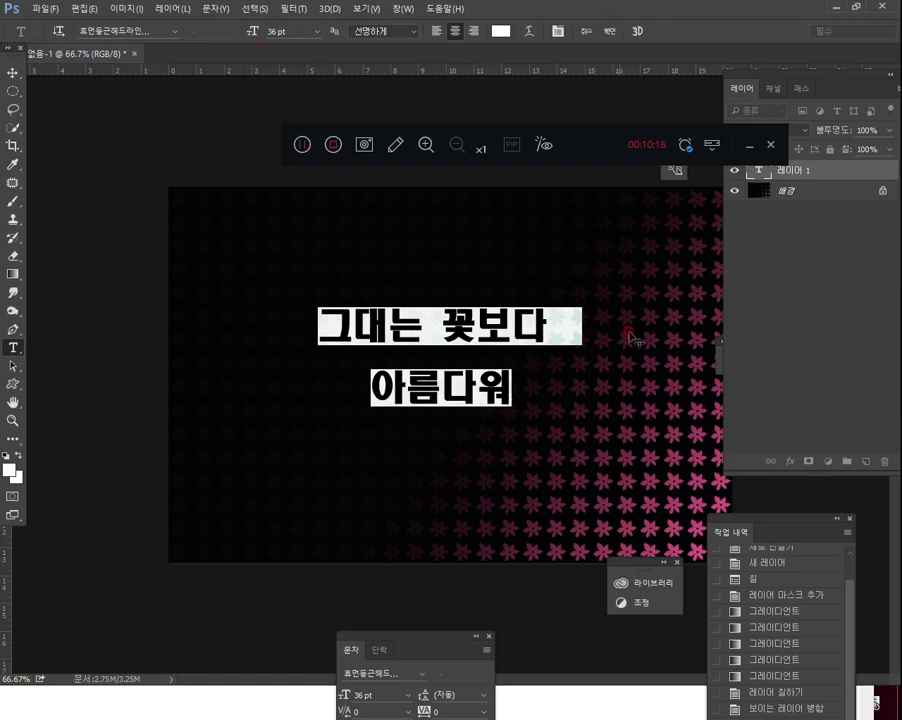
{"action": "left_click", "coordinate": [178, 31]}
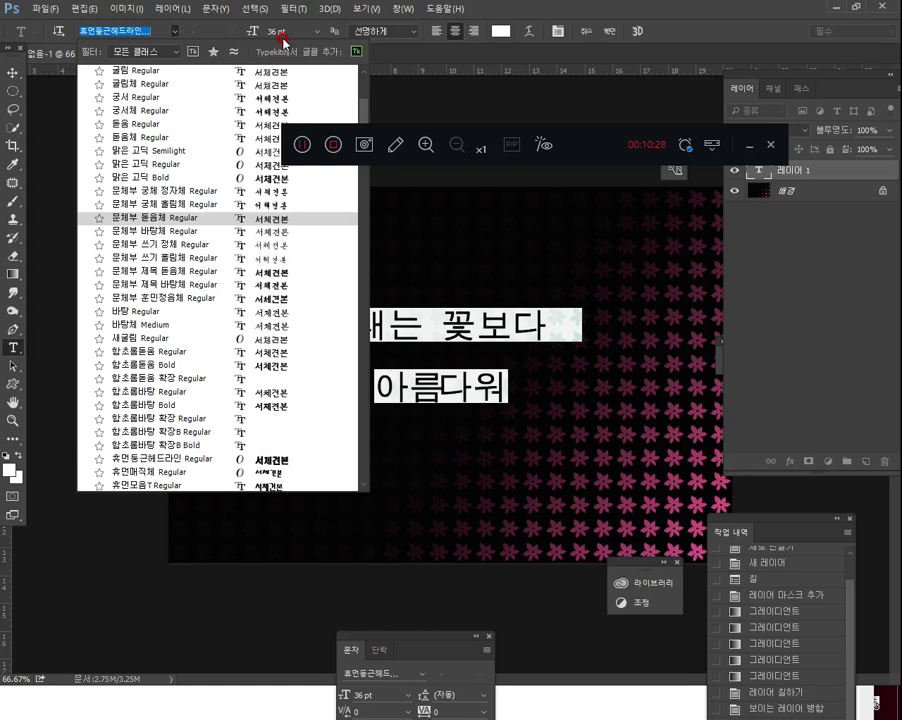
{"action": "left_click", "coordinate": [148, 461]}
{"action": "left_click", "coordinate": [164, 441]}
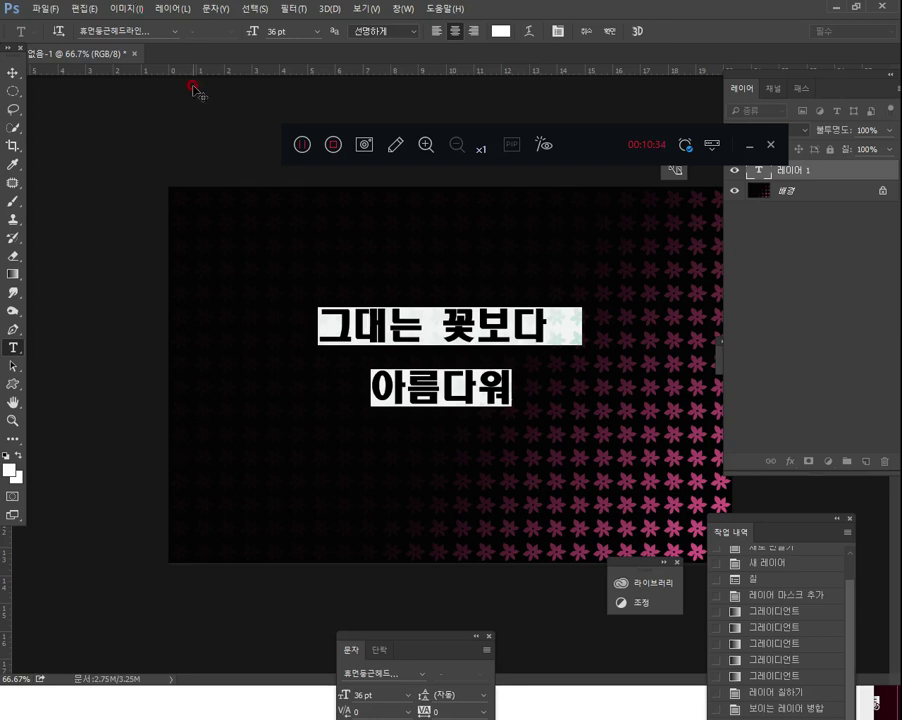
{"action": "left_click", "coordinate": [396, 144]}
{"action": "mouse_move", "coordinate": [605, 308]}
{"action": "left_mouse_down"}
{"action": "mouse_move", "coordinate": [591, 376]}
{"action": "mouse_move", "coordinate": [52, 123]}
{"action": "mouse_move", "coordinate": [28, 74]}
{"action": "mouse_move", "coordinate": [16, 82]}
{"action": "mouse_move", "coordinate": [22, 62]}
{"action": "left_mouse_up"}
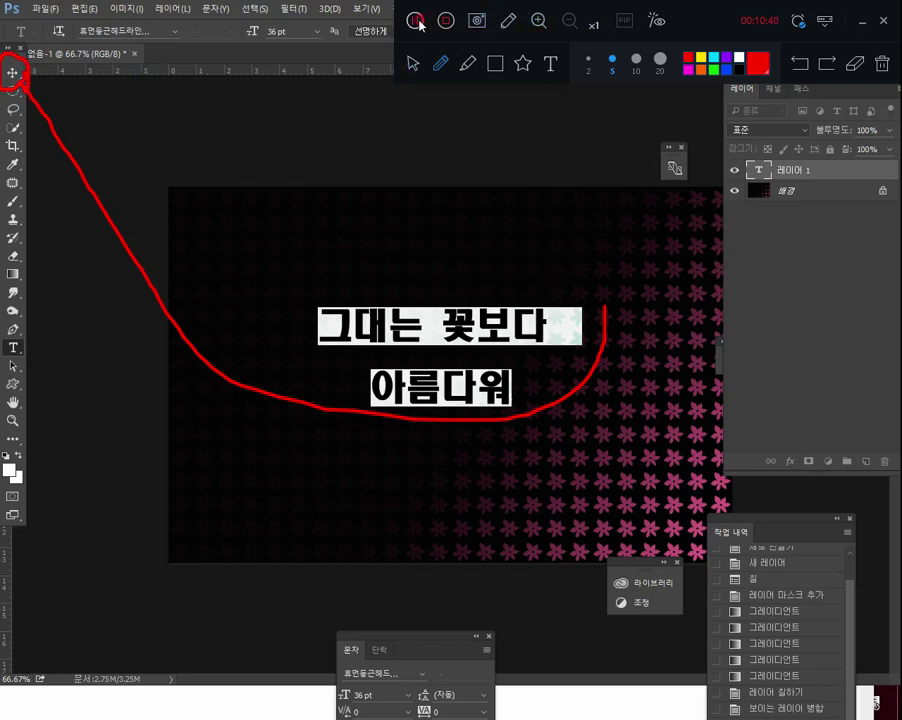
{"action": "left_click", "coordinate": [420, 24]}
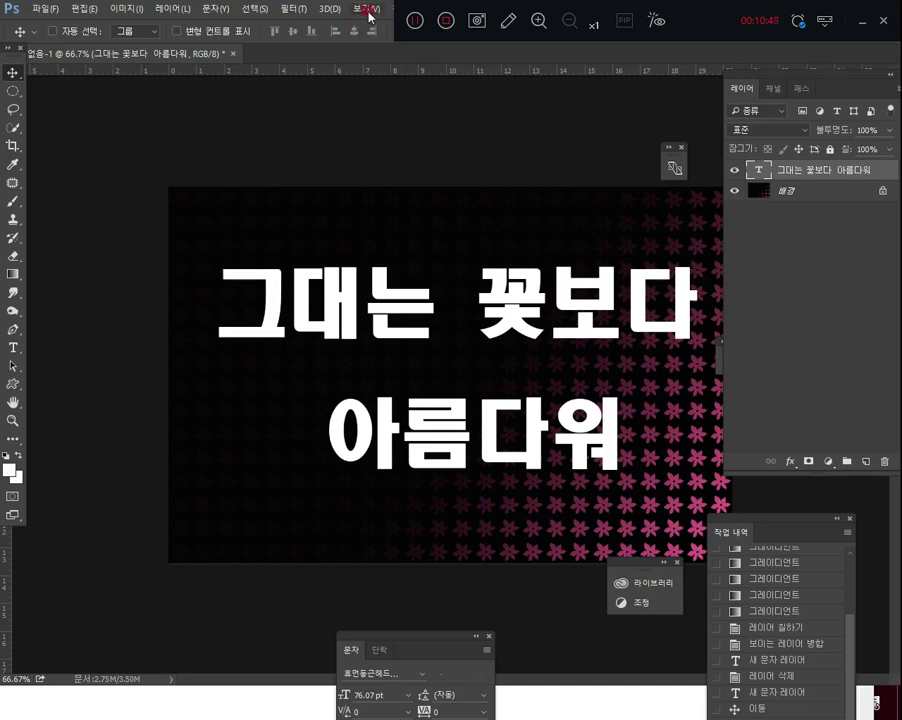
{"action": "left_click", "coordinate": [508, 21]}
{"action": "mouse_move", "coordinate": [572, 134]}
{"action": "left_mouse_down"}
{"action": "mouse_move", "coordinate": [465, 278]}
{"action": "mouse_move", "coordinate": [36, 316]}
{"action": "mouse_move", "coordinate": [40, 357]}
{"action": "mouse_move", "coordinate": [4, 370]}
{"action": "left_mouse_up"}
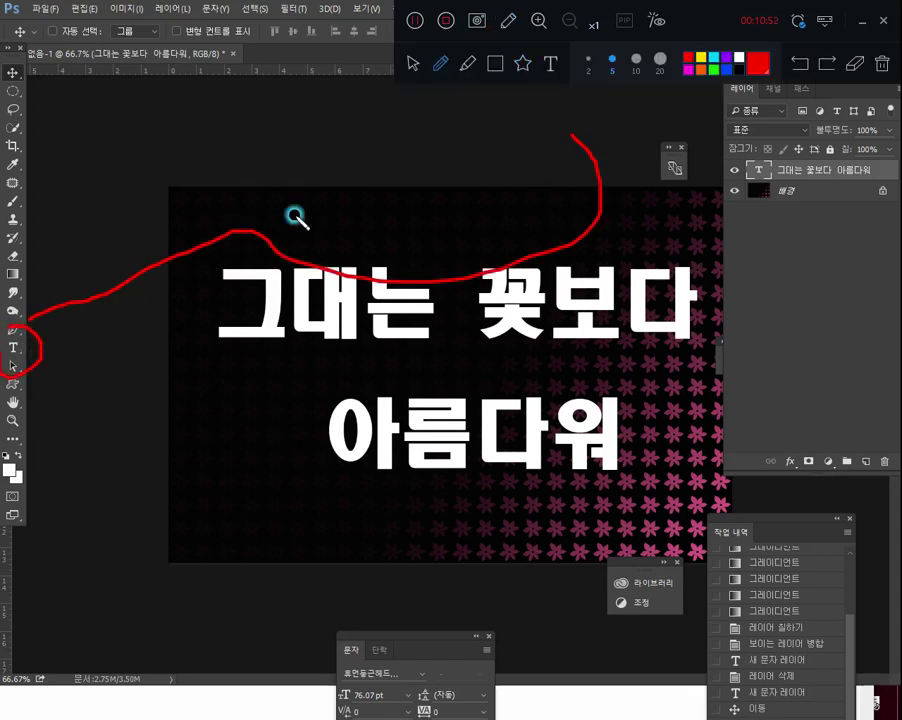
{"action": "left_click", "coordinate": [414, 19]}
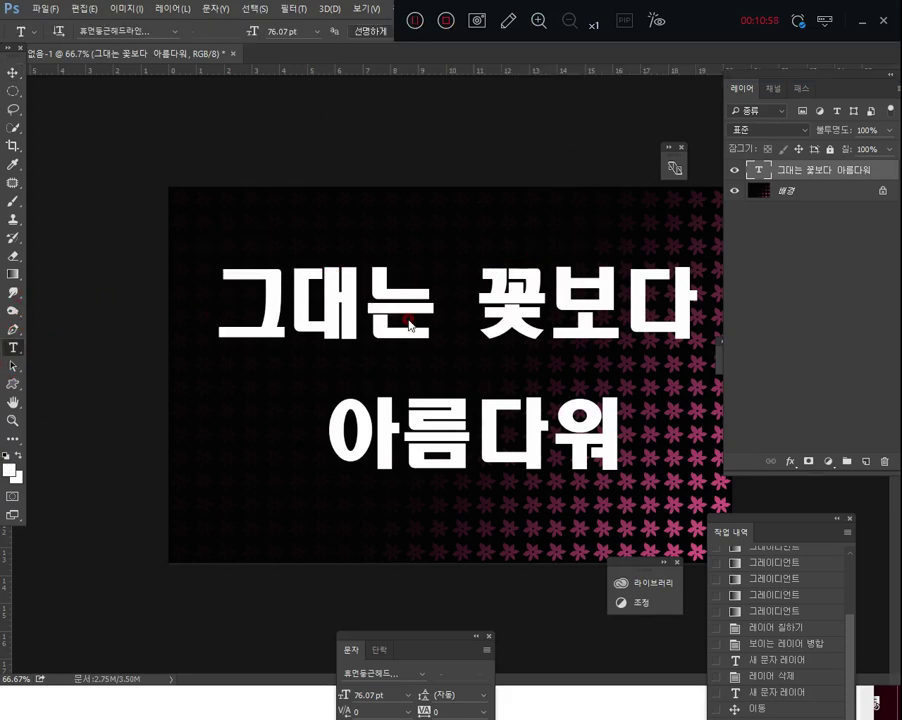
{"action": "left_click", "coordinate": [286, 140]}
{"action": "left_click", "coordinate": [507, 22]}
{"action": "left_click_drag", "start_coordinate": [378, 104], "coordinate": [393, 172]}
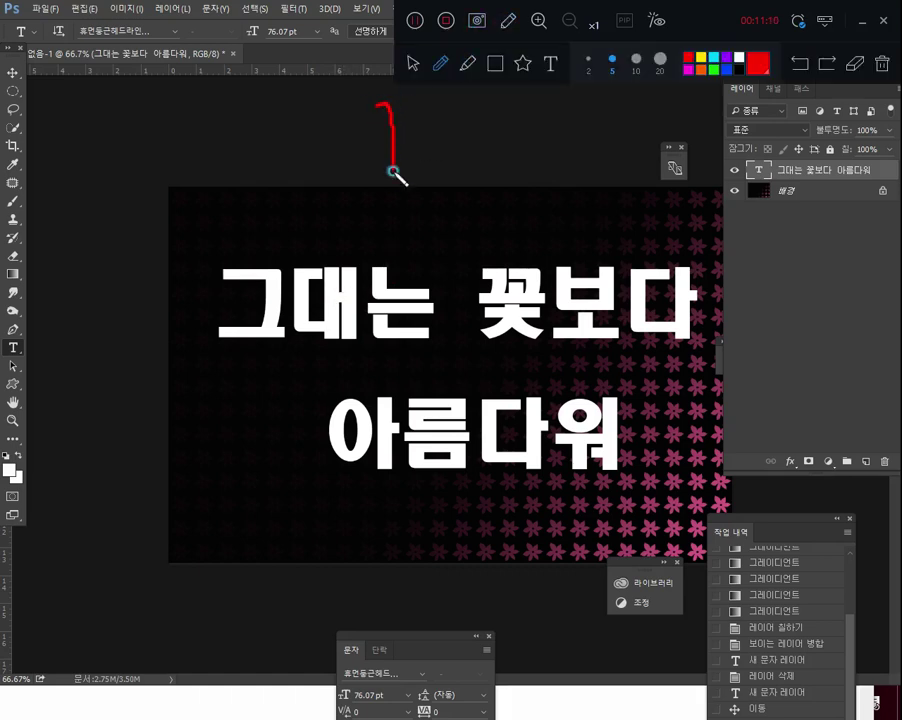
{"action": "left_click_drag", "start_coordinate": [400, 102], "coordinate": [396, 183]}
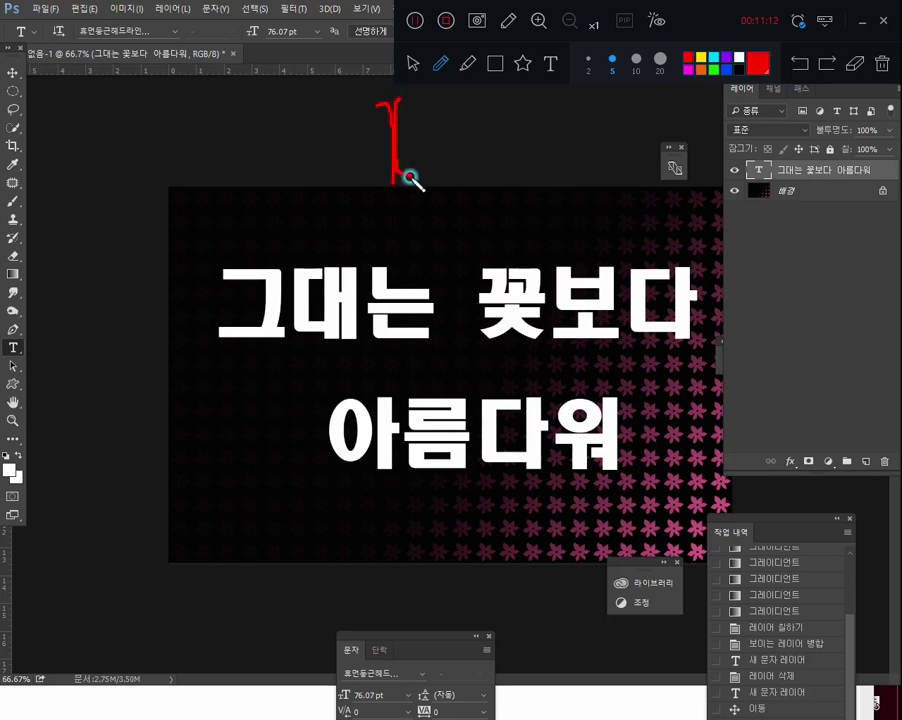
{"action": "left_click", "coordinate": [509, 22]}
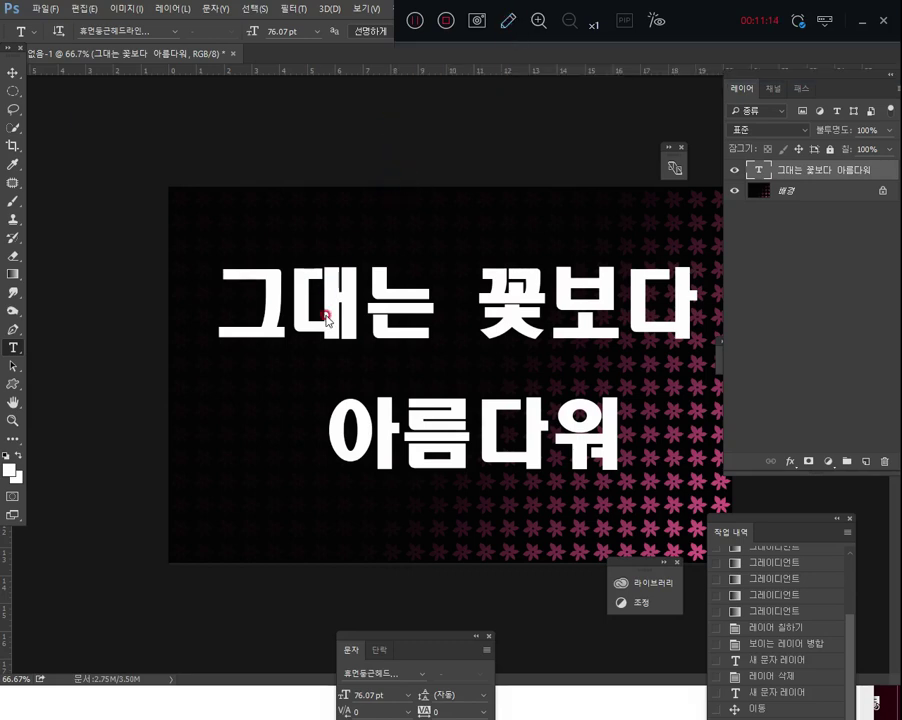
Start editing the "그대는 꽃보다 아름다워" text and select both of its lines.
{"action": "left_click", "coordinate": [360, 274]}
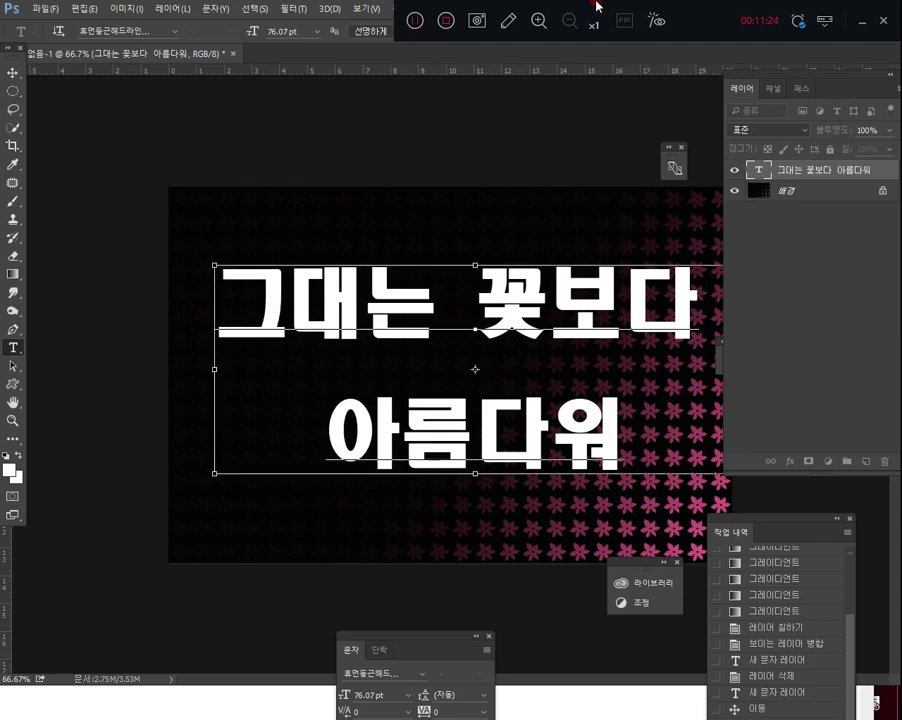
{"action": "key", "text": "ctrl+a"}
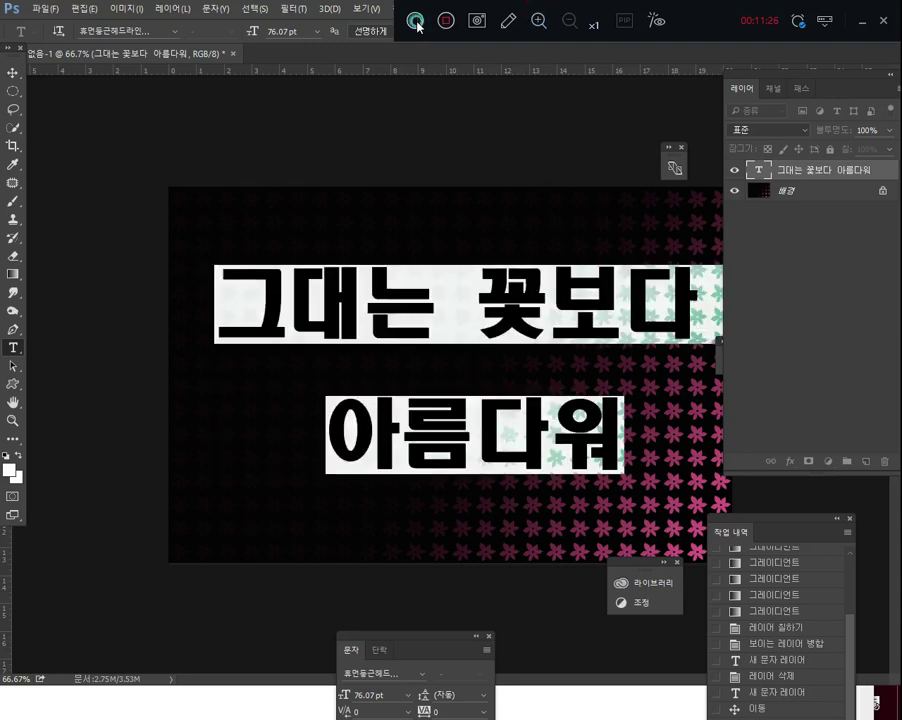
{"action": "left_click_drag", "start_coordinate": [702, 22], "coordinate": [543, 518]}
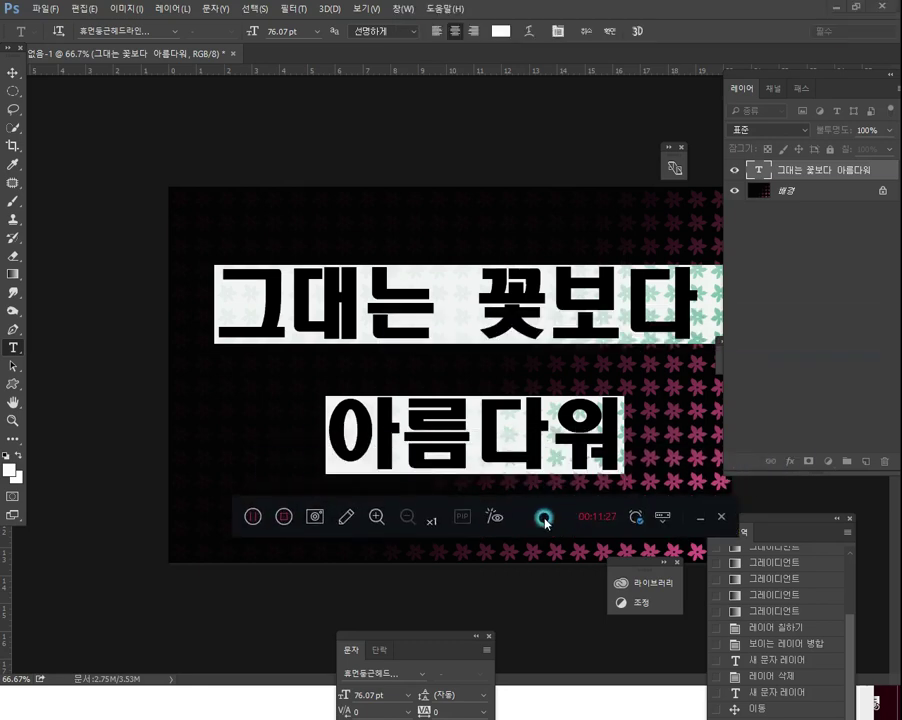
{"action": "left_click", "coordinate": [346, 516]}
{"action": "left_click_drag", "start_coordinate": [662, 14], "coordinate": [603, 620]}
{"action": "mouse_move", "coordinate": [161, 397]}
{"action": "left_mouse_down"}
{"action": "mouse_move", "coordinate": [516, 408]}
{"action": "mouse_move", "coordinate": [584, 195]}
{"action": "mouse_move", "coordinate": [563, 104]}
{"action": "mouse_move", "coordinate": [490, 2]}
{"action": "mouse_move", "coordinate": [524, 57]}
{"action": "mouse_move", "coordinate": [547, 33]}
{"action": "mouse_move", "coordinate": [541, 53]}
{"action": "mouse_move", "coordinate": [516, 43]}
{"action": "mouse_move", "coordinate": [524, 17]}
{"action": "mouse_move", "coordinate": [548, 46]}
{"action": "left_mouse_up"}
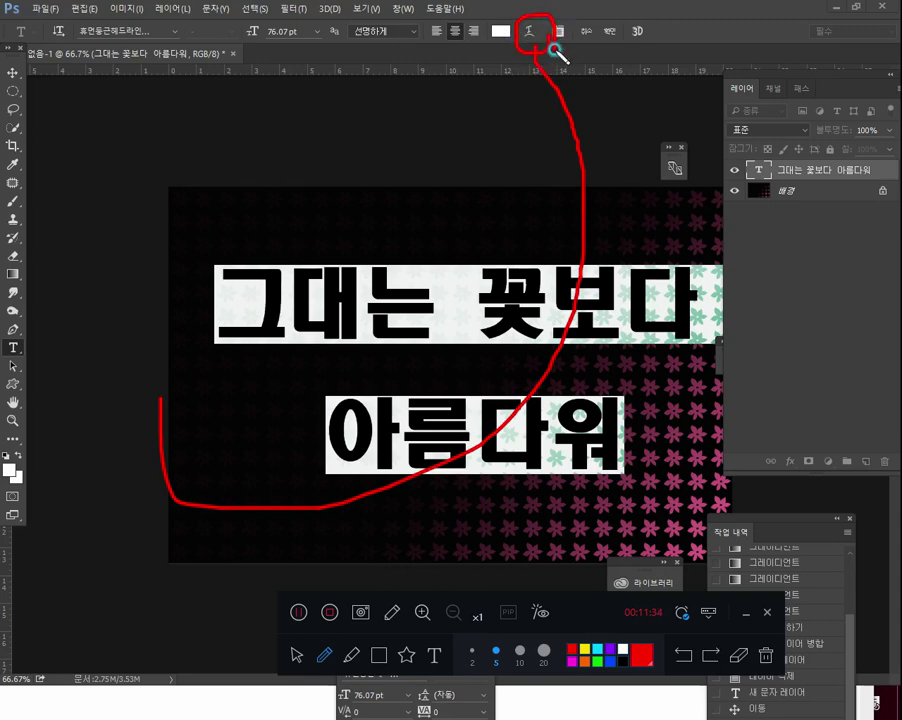
{"action": "mouse_move", "coordinate": [505, 85]}
{"action": "left_mouse_down"}
{"action": "mouse_move", "coordinate": [531, 46]}
{"action": "mouse_move", "coordinate": [603, 88]}
{"action": "left_mouse_up"}
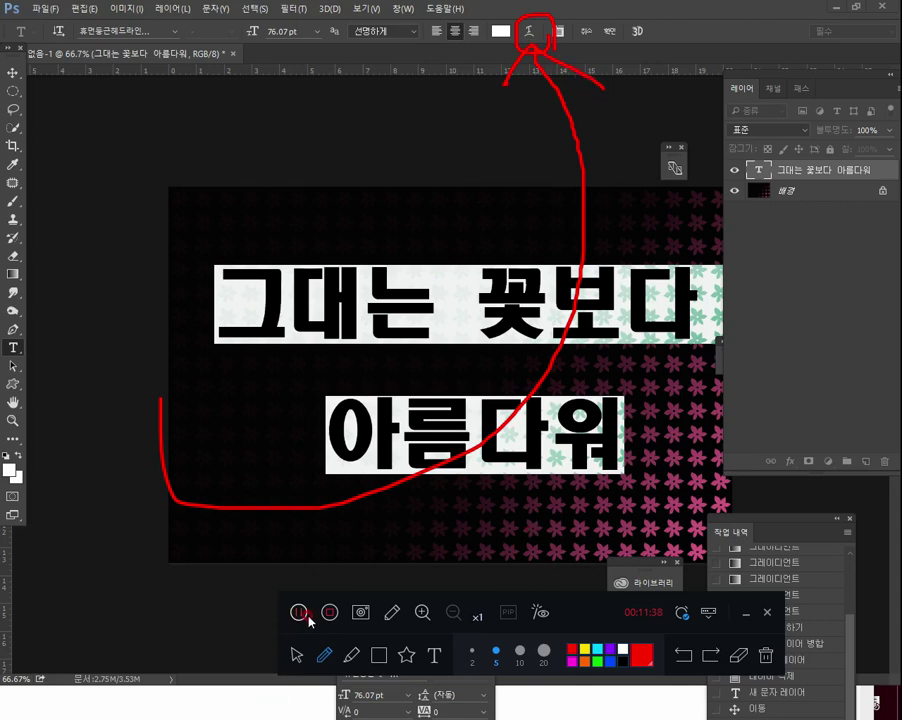
{"action": "left_click", "coordinate": [394, 613]}
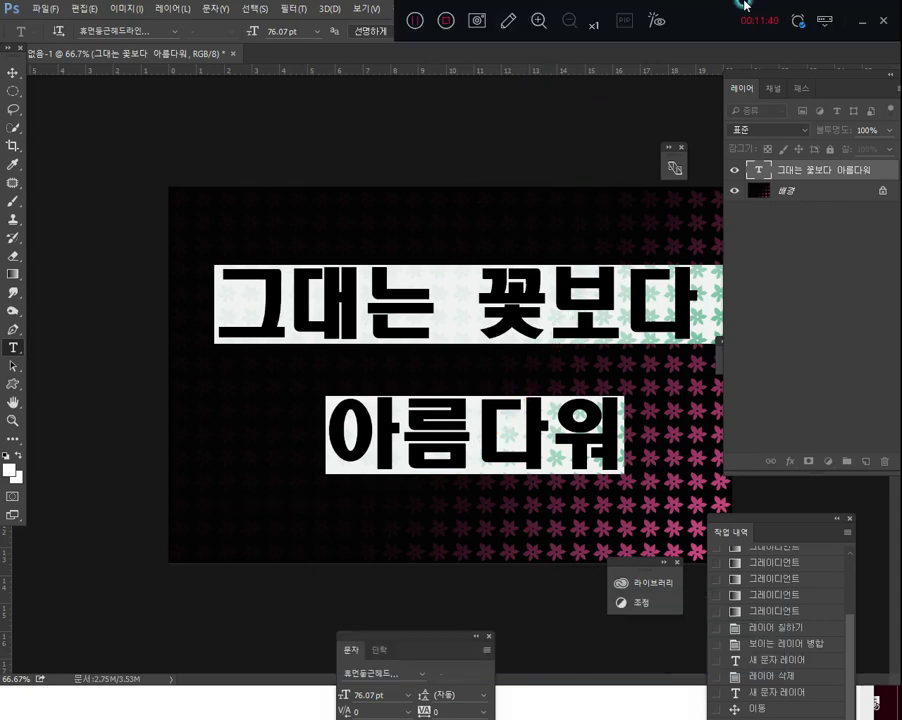
{"action": "left_click_drag", "start_coordinate": [680, 9], "coordinate": [620, 108]}
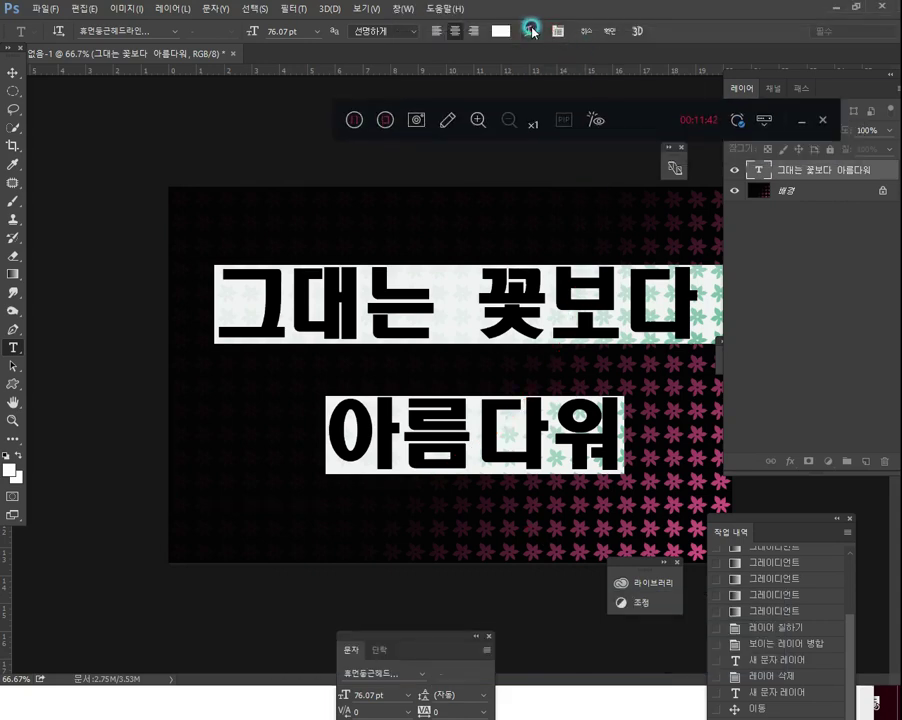
Open Warp Text for the selected text and preview the 부채꼴, 위 부채꼴 and 부풀리기 styles.
{"action": "left_click", "coordinate": [528, 31]}
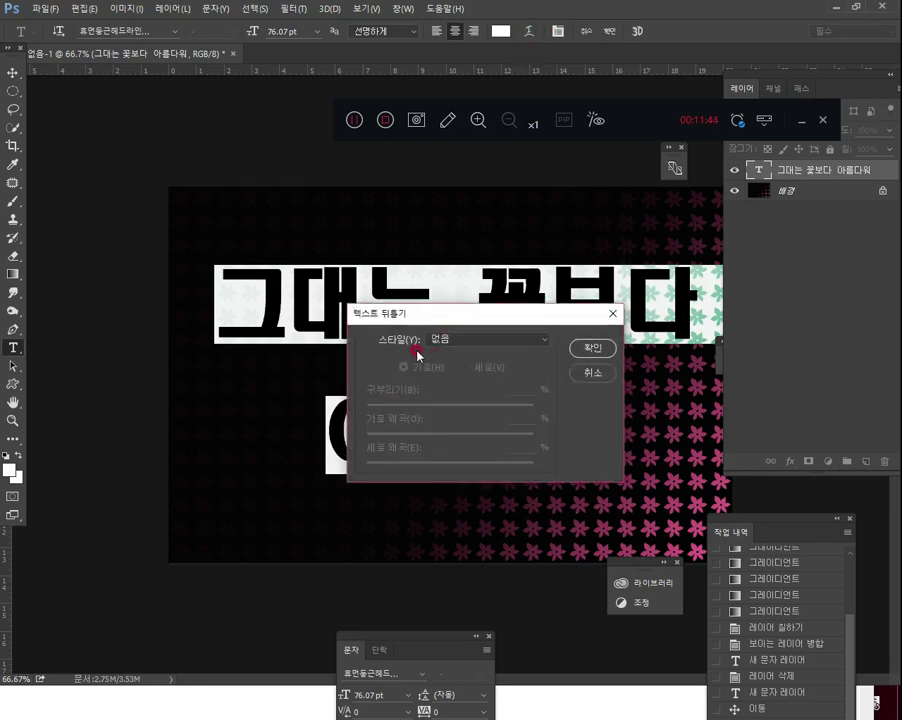
{"action": "left_click", "coordinate": [495, 341]}
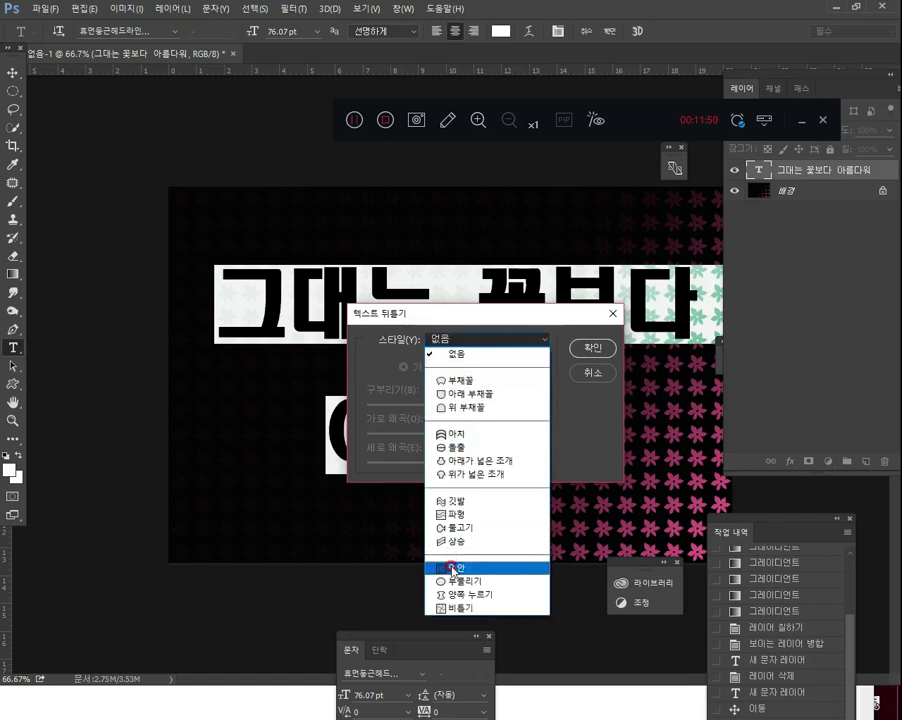
{"action": "left_click", "coordinate": [478, 382]}
{"action": "left_click", "coordinate": [500, 340]}
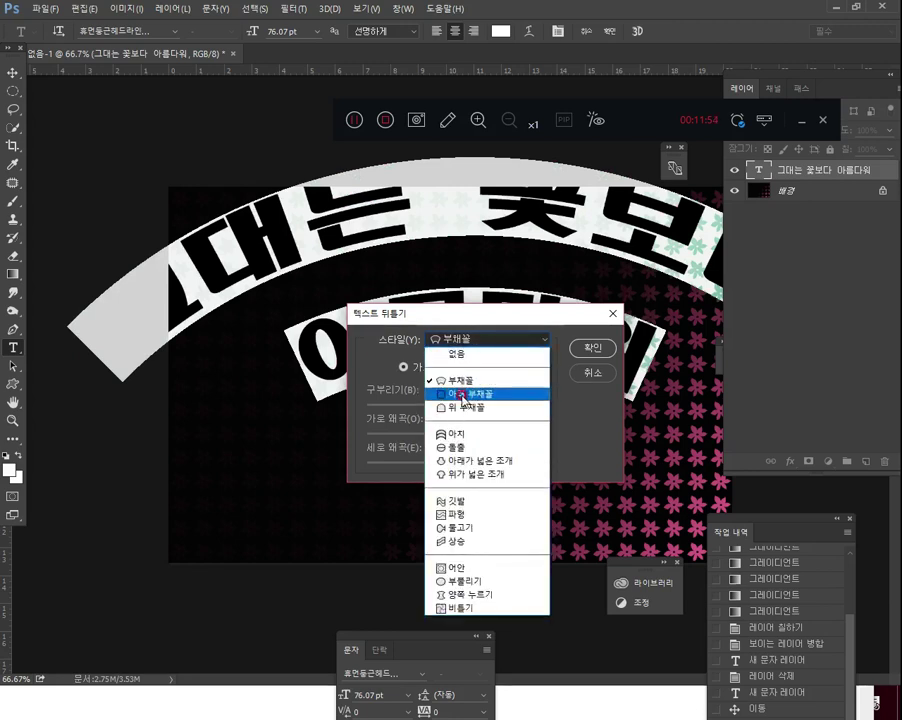
{"action": "left_click", "coordinate": [458, 407]}
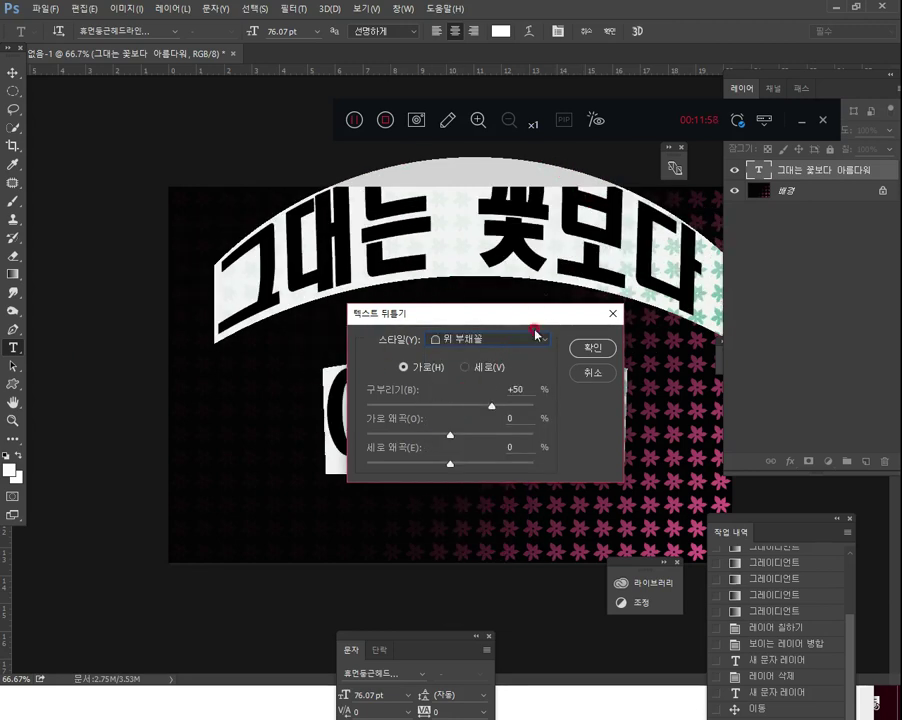
{"action": "left_click_drag", "start_coordinate": [509, 312], "coordinate": [438, 241]}
{"action": "left_click", "coordinate": [413, 263]}
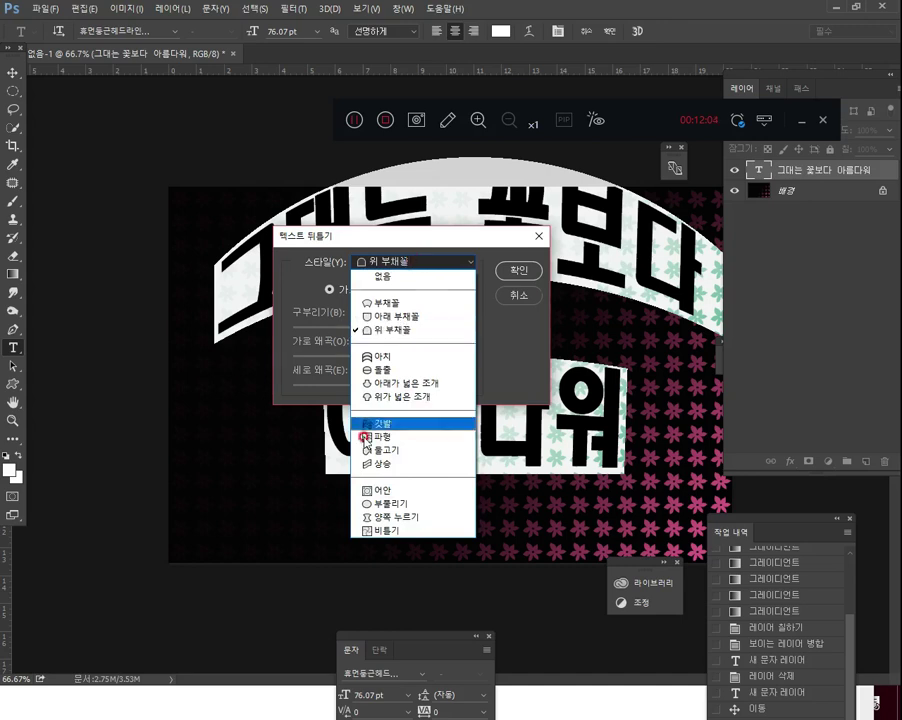
{"action": "left_click", "coordinate": [398, 507]}
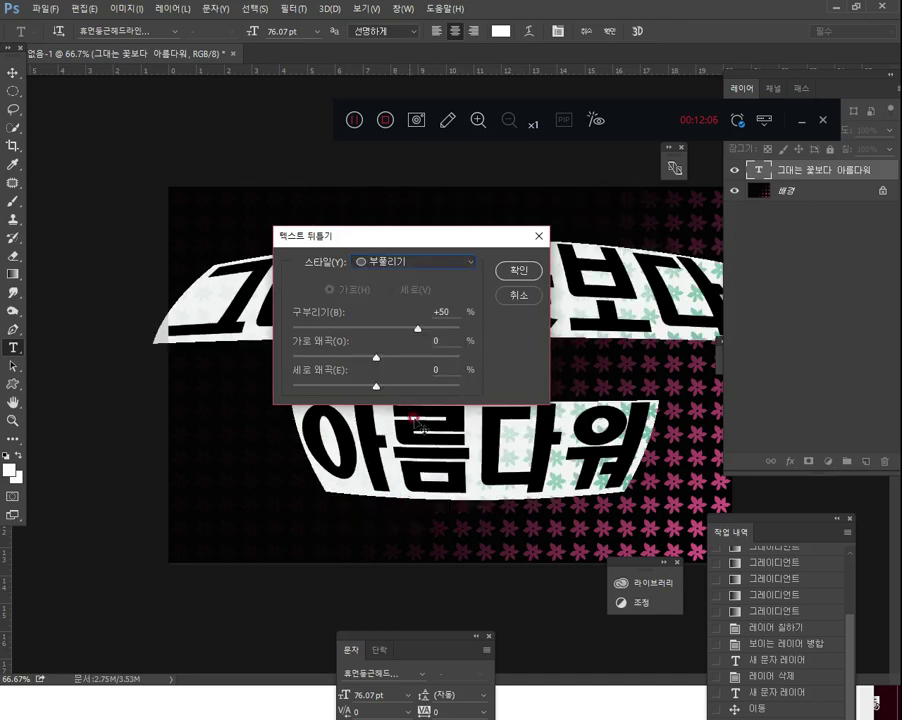
{"action": "left_click_drag", "start_coordinate": [469, 261], "coordinate": [497, 207]}
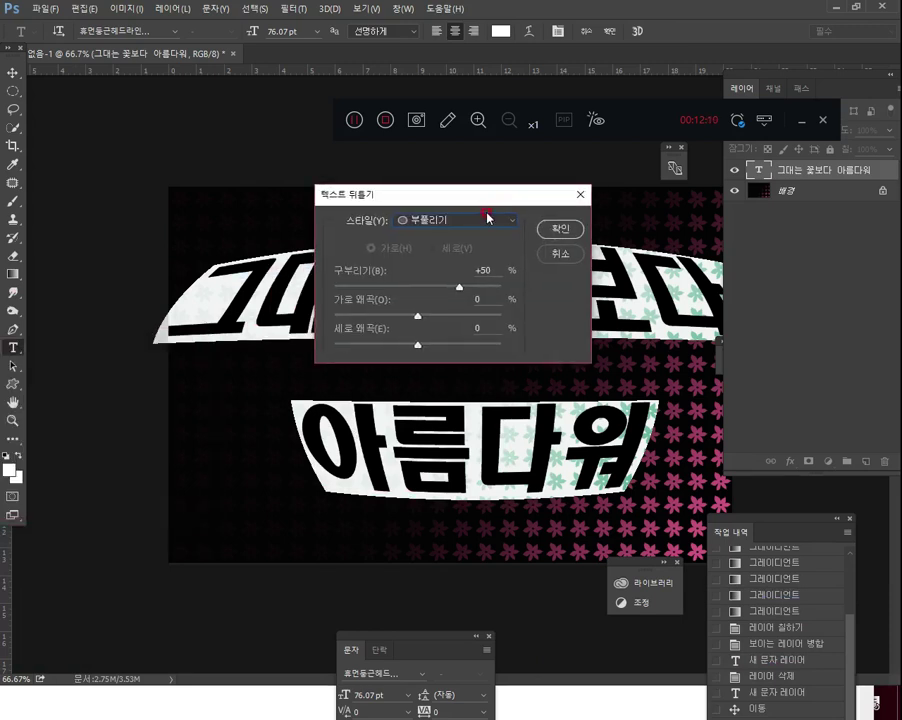
Apply the horizontal 돌출 warp style with a +50% bend to the text and finish editing it.
{"action": "left_click", "coordinate": [485, 219]}
{"action": "left_click", "coordinate": [462, 328]}
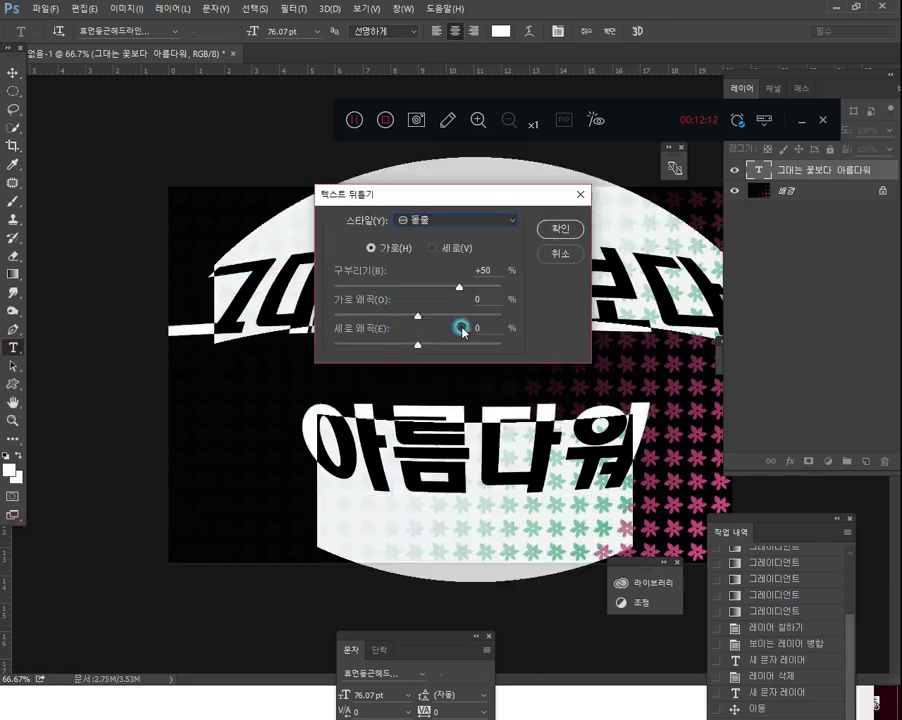
{"action": "left_click", "coordinate": [564, 232]}
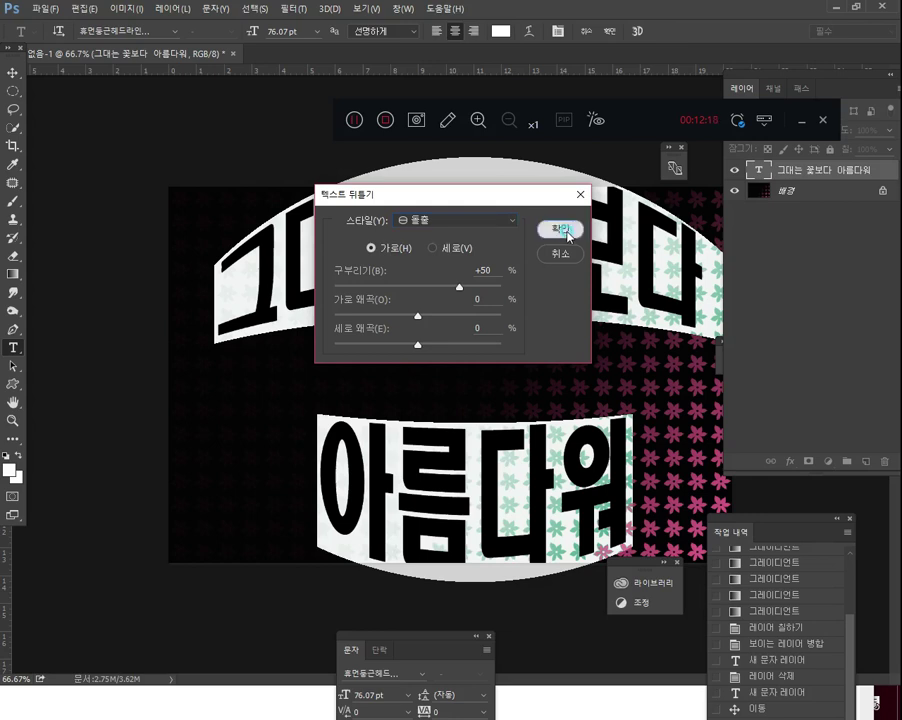
{"action": "left_click", "coordinate": [567, 232]}
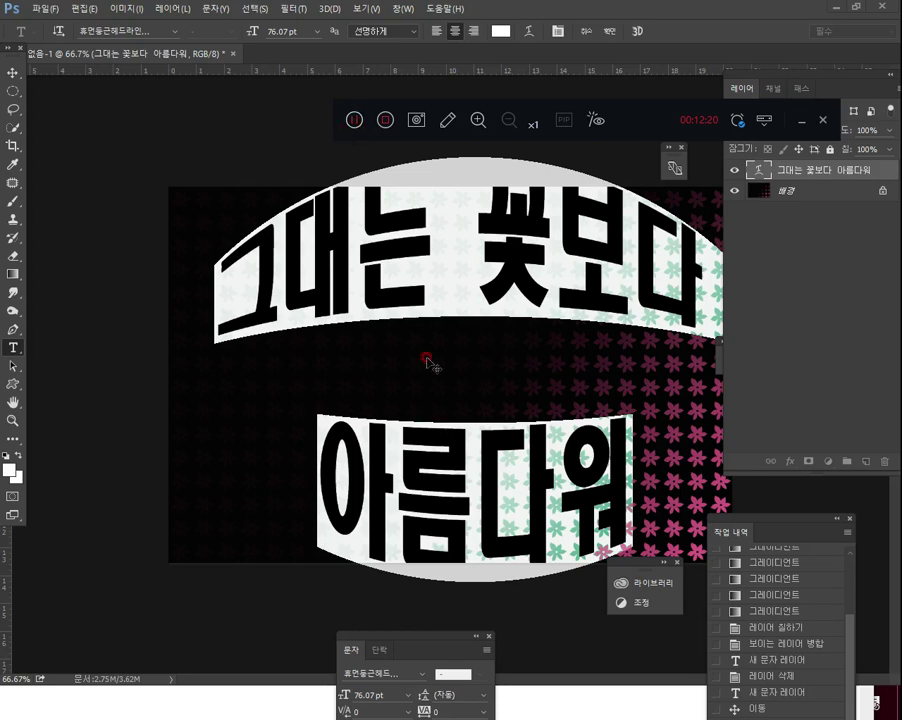
{"action": "left_click", "coordinate": [12, 74]}
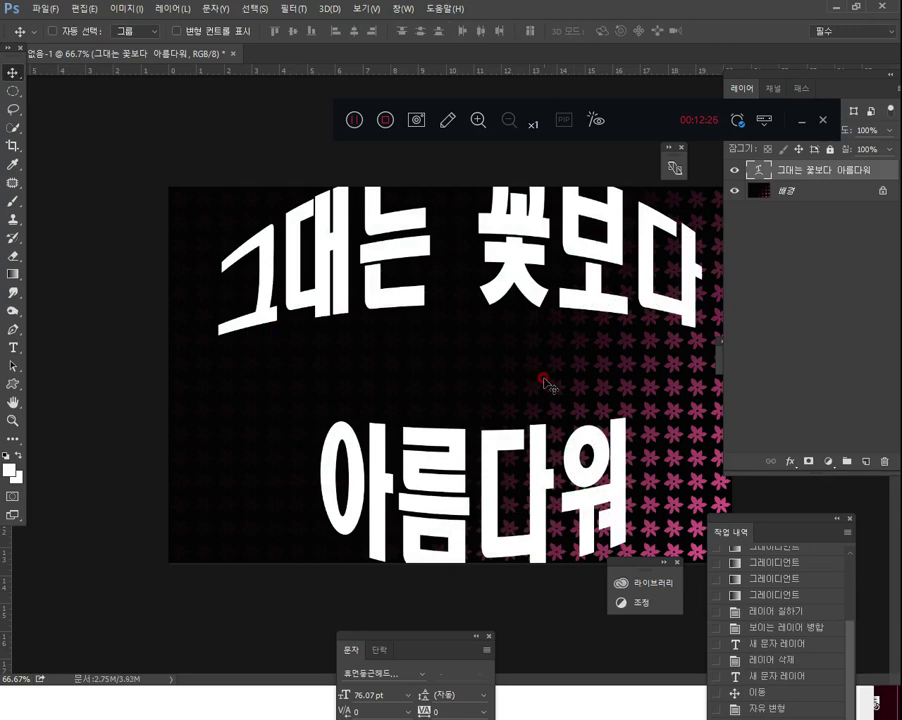
Scale the warped text proportionally to about 74% and move it to the middle of the canvas.
{"action": "key", "text": "ctrl+t"}
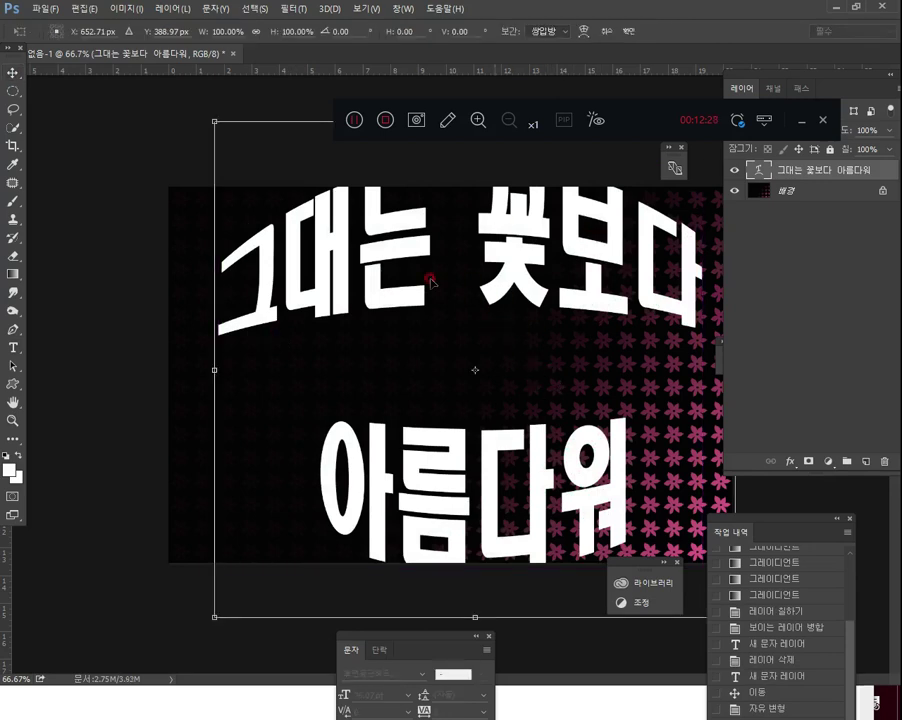
{"action": "left_click_drag", "start_coordinate": [208, 116], "coordinate": [294, 197]}
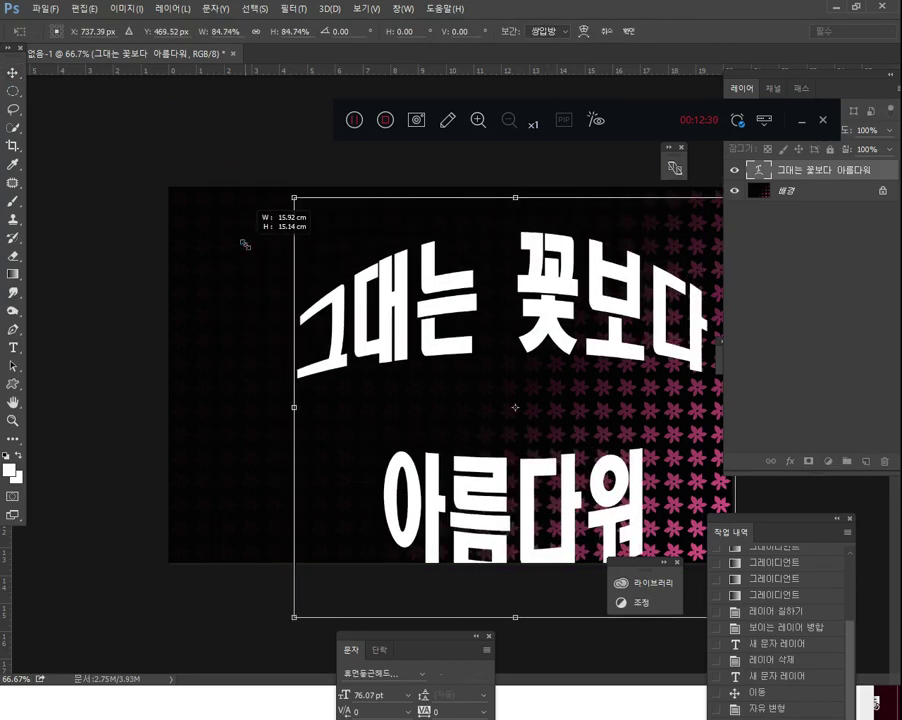
{"action": "left_click_drag", "start_coordinate": [294, 620], "coordinate": [327, 549]}
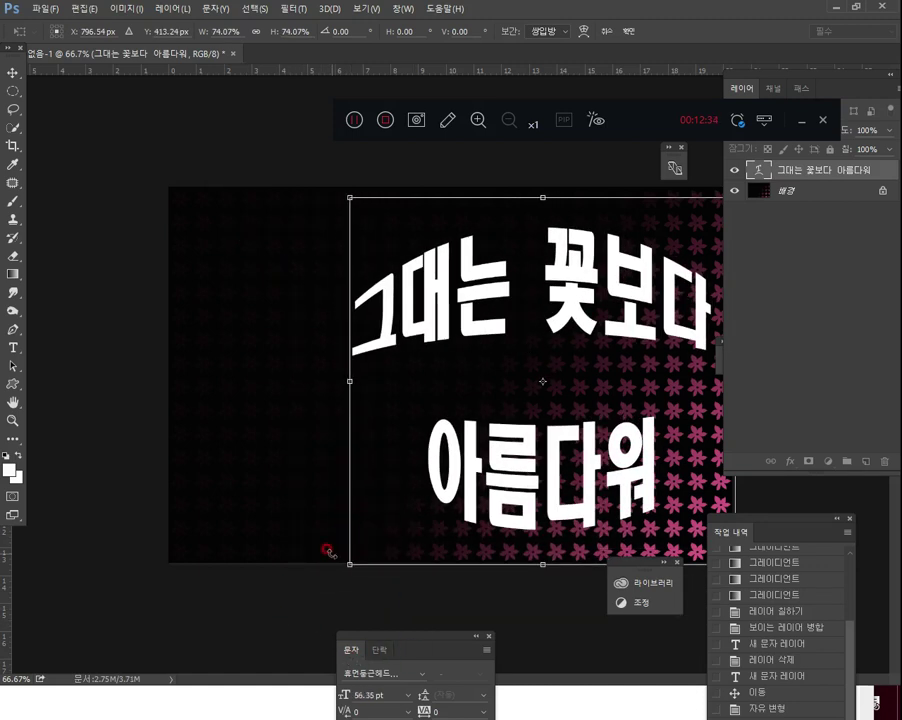
{"action": "key", "text": "Return"}
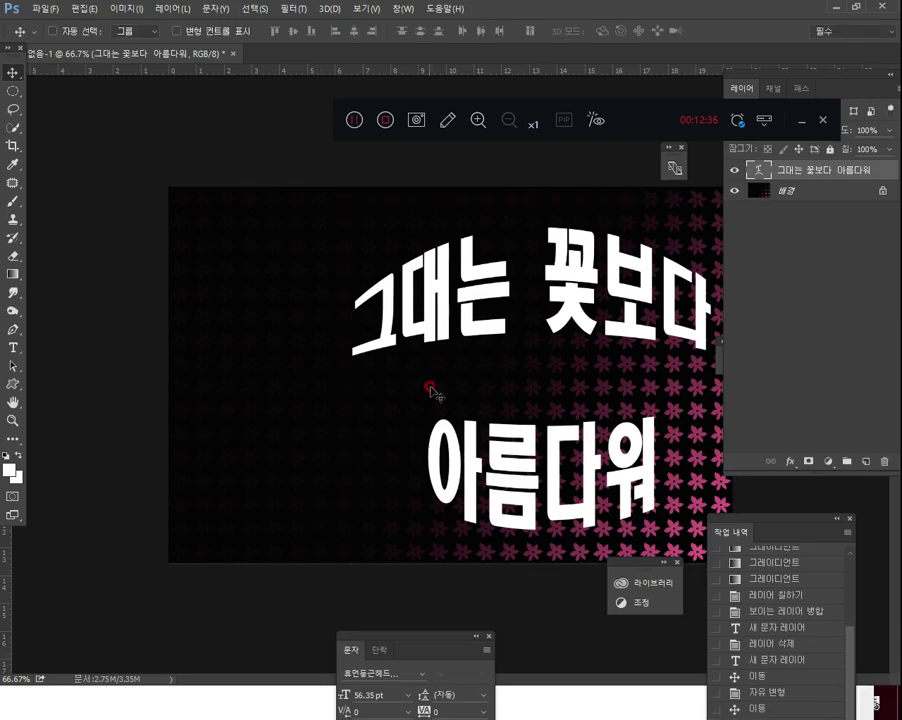
{"action": "left_click_drag", "start_coordinate": [626, 294], "coordinate": [527, 291]}
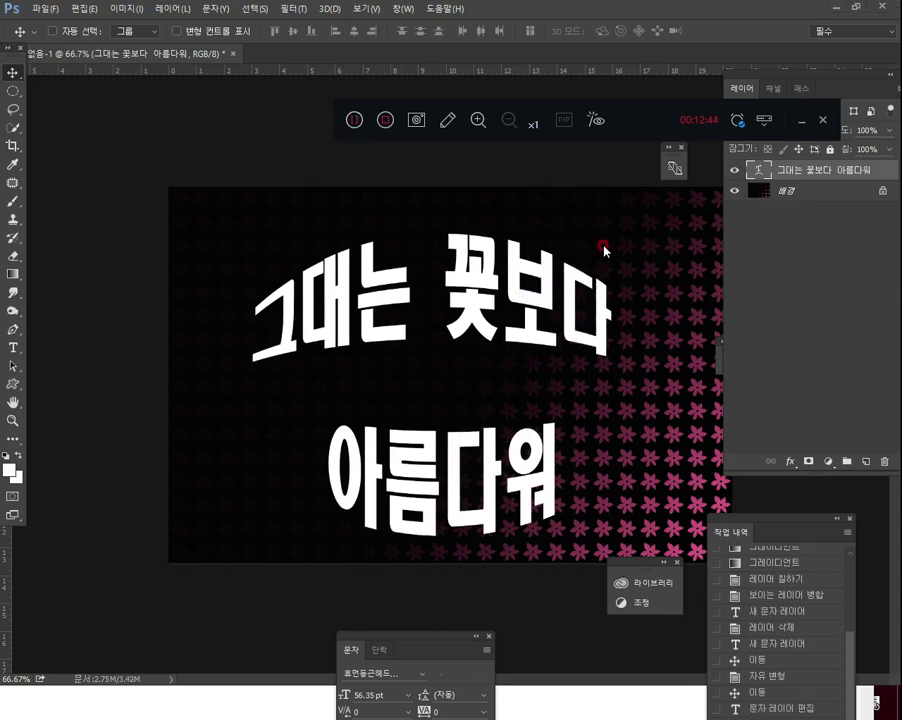
{"action": "left_click_drag", "start_coordinate": [645, 115], "coordinate": [452, 88]}
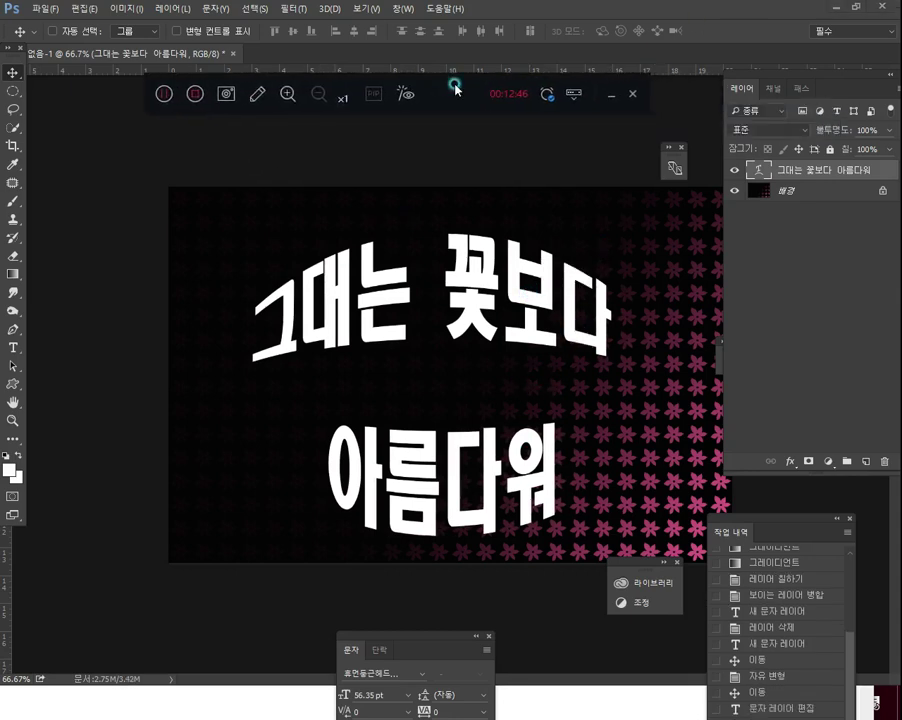
{"action": "left_click", "coordinate": [305, 244]}
{"action": "left_click", "coordinate": [255, 93]}
{"action": "mouse_move", "coordinate": [221, 288]}
{"action": "left_mouse_down"}
{"action": "mouse_move", "coordinate": [617, 362]}
{"action": "mouse_move", "coordinate": [746, 266]}
{"action": "mouse_move", "coordinate": [803, 178]}
{"action": "left_mouse_up"}
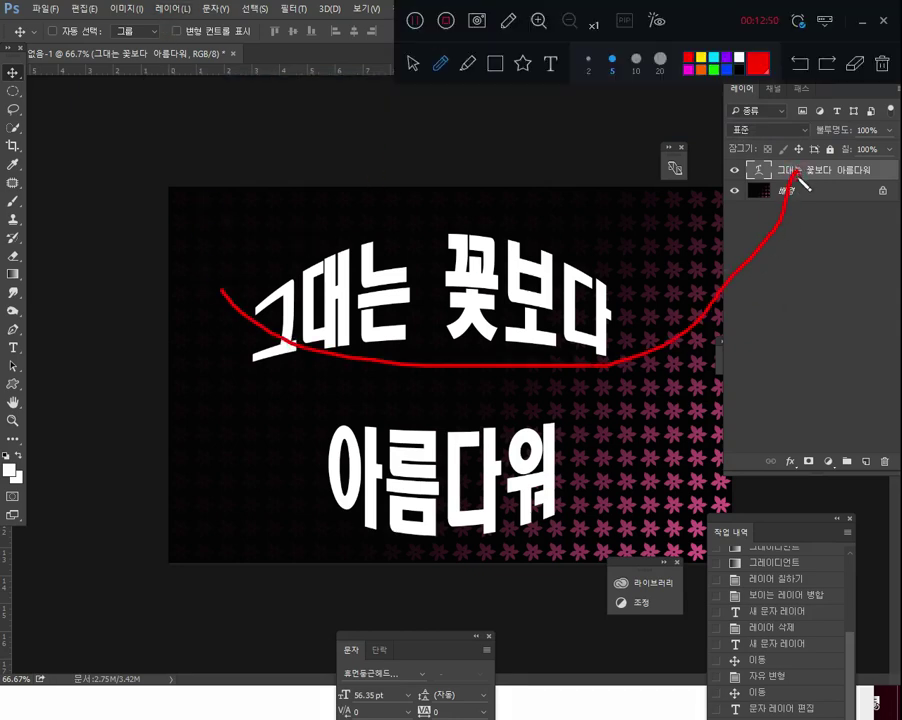
{"action": "mouse_move", "coordinate": [872, 164]}
{"action": "left_mouse_down"}
{"action": "mouse_move", "coordinate": [805, 198]}
{"action": "mouse_move", "coordinate": [714, 147]}
{"action": "mouse_move", "coordinate": [897, 142]}
{"action": "mouse_move", "coordinate": [832, 206]}
{"action": "left_mouse_up"}
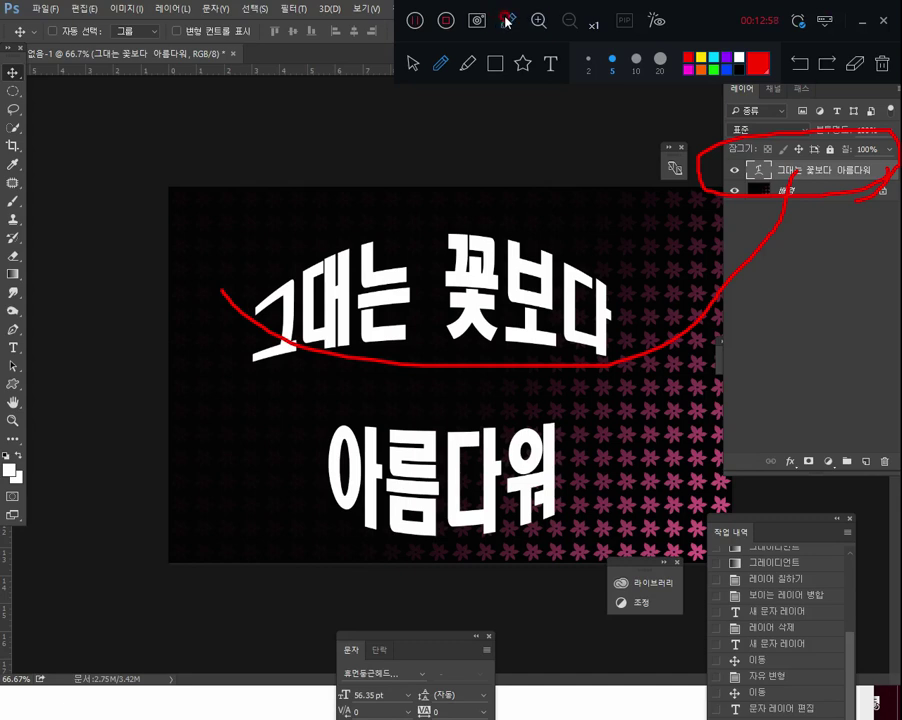
{"action": "mouse_move", "coordinate": [789, 185]}
{"action": "left_mouse_down"}
{"action": "mouse_move", "coordinate": [811, 238]}
{"action": "mouse_move", "coordinate": [797, 304]}
{"action": "mouse_move", "coordinate": [795, 425]}
{"action": "mouse_move", "coordinate": [776, 411]}
{"action": "mouse_move", "coordinate": [791, 436]}
{"action": "mouse_move", "coordinate": [810, 419]}
{"action": "left_mouse_up"}
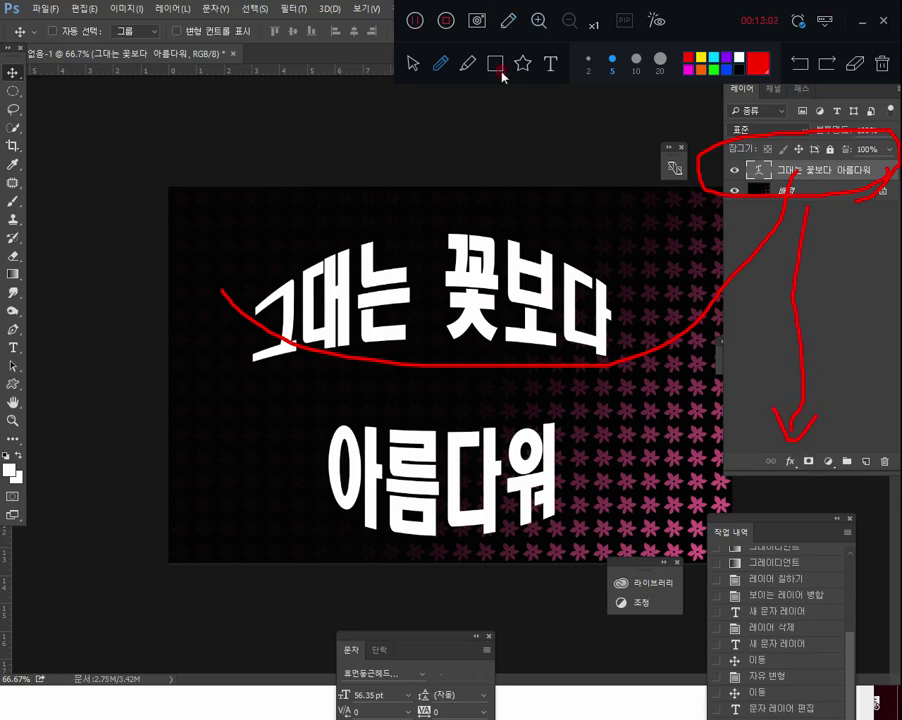
{"action": "left_click", "coordinate": [416, 20]}
{"action": "left_click", "coordinate": [416, 22]}
{"action": "left_click", "coordinate": [508, 20]}
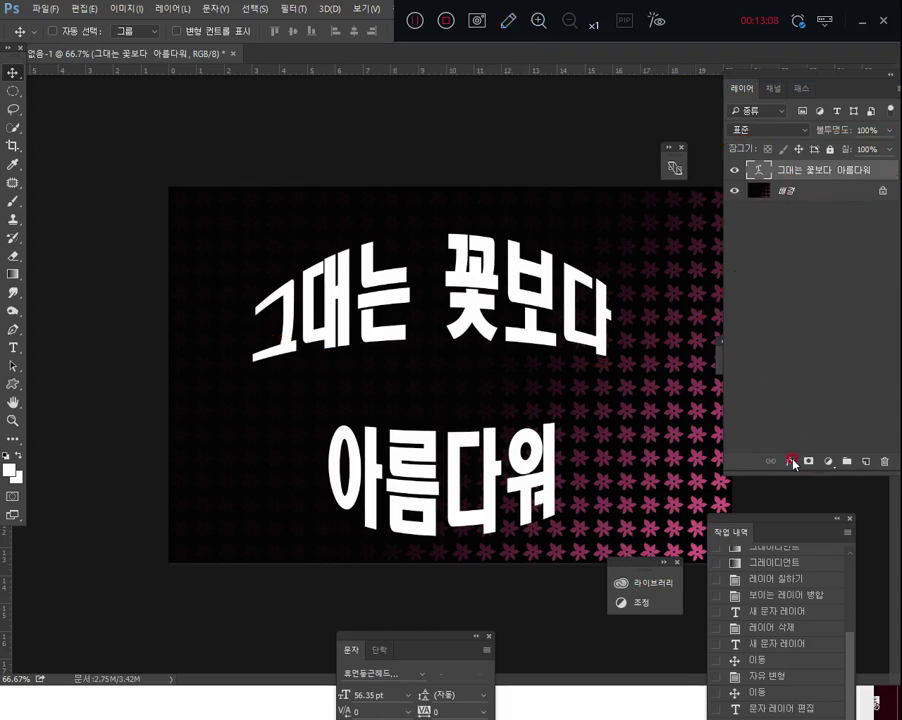
Add a Gradient Overlay to the "그대는 꽃보다 아름다워" text layer using the 주황, 노랑, 주황 preset.
{"action": "left_click", "coordinate": [791, 462]}
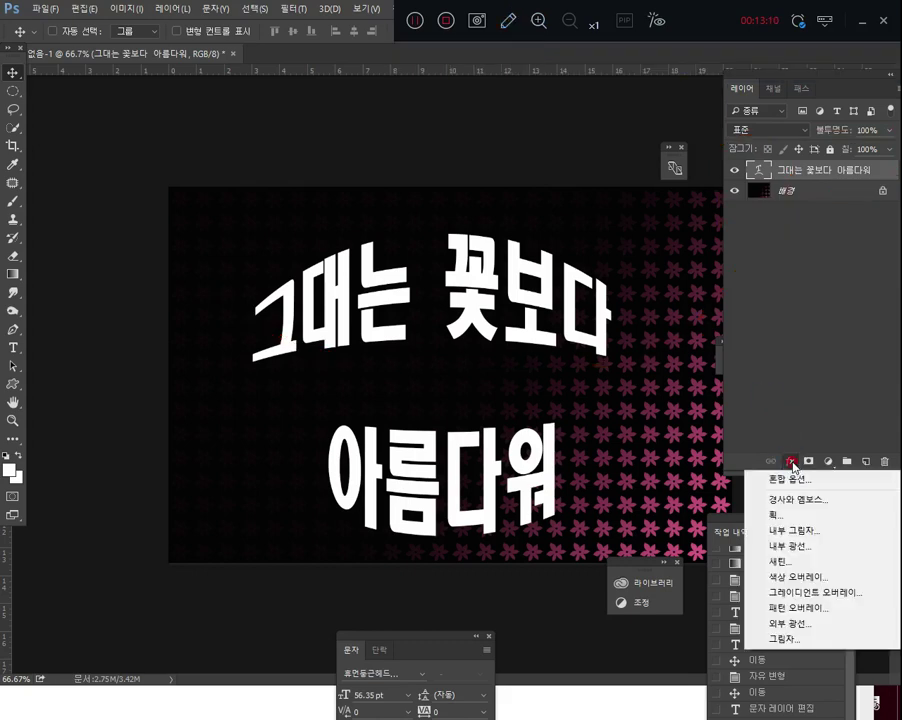
{"action": "left_click", "coordinate": [826, 600]}
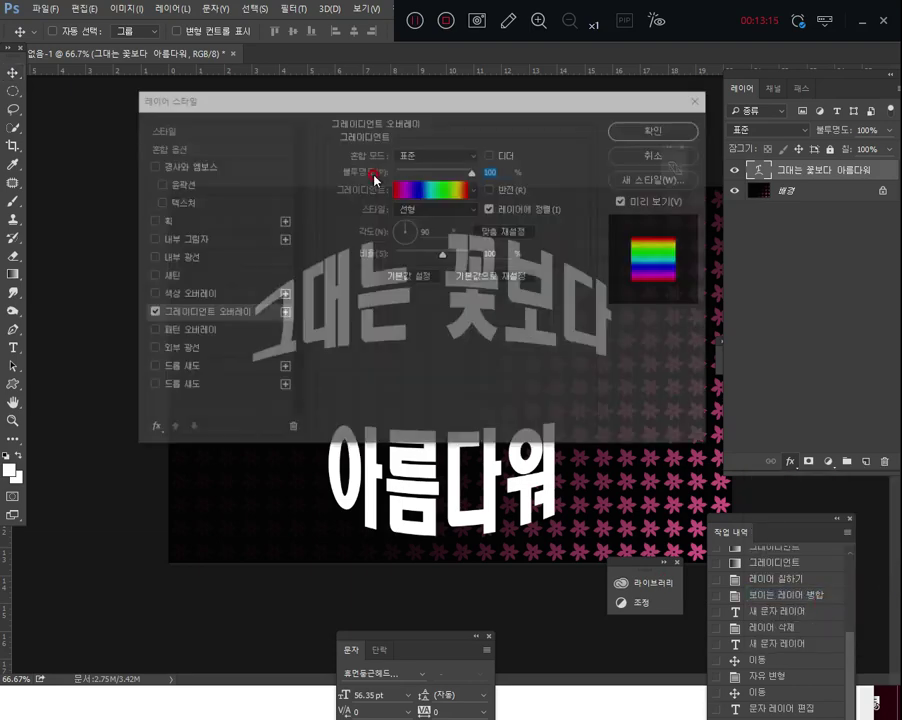
{"action": "left_click_drag", "start_coordinate": [231, 91], "coordinate": [155, 190]}
{"action": "left_click_drag", "start_coordinate": [338, 195], "coordinate": [413, 161]}
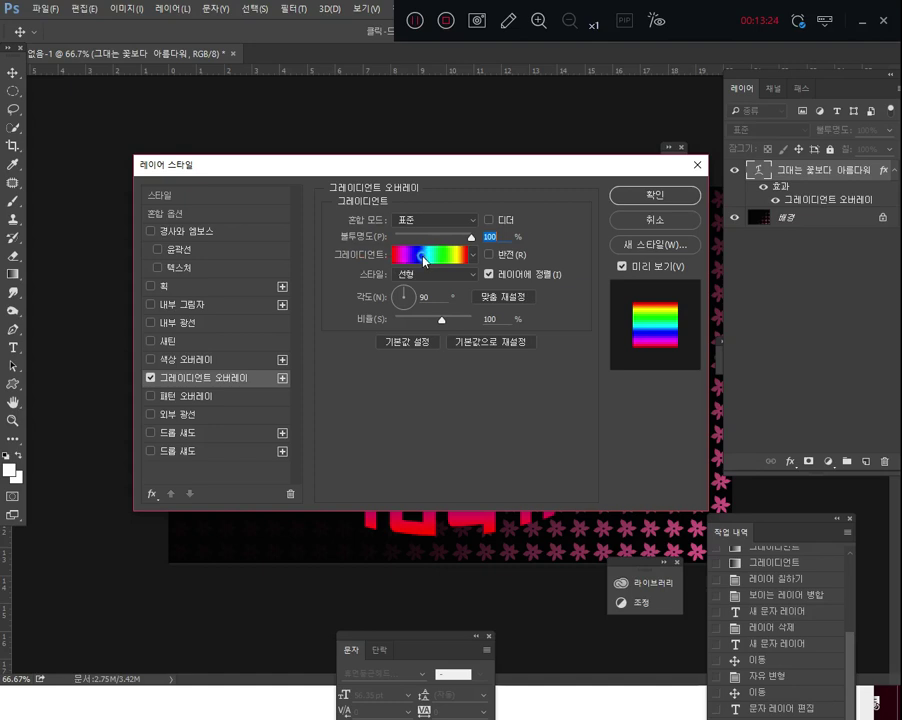
{"action": "left_click", "coordinate": [423, 262]}
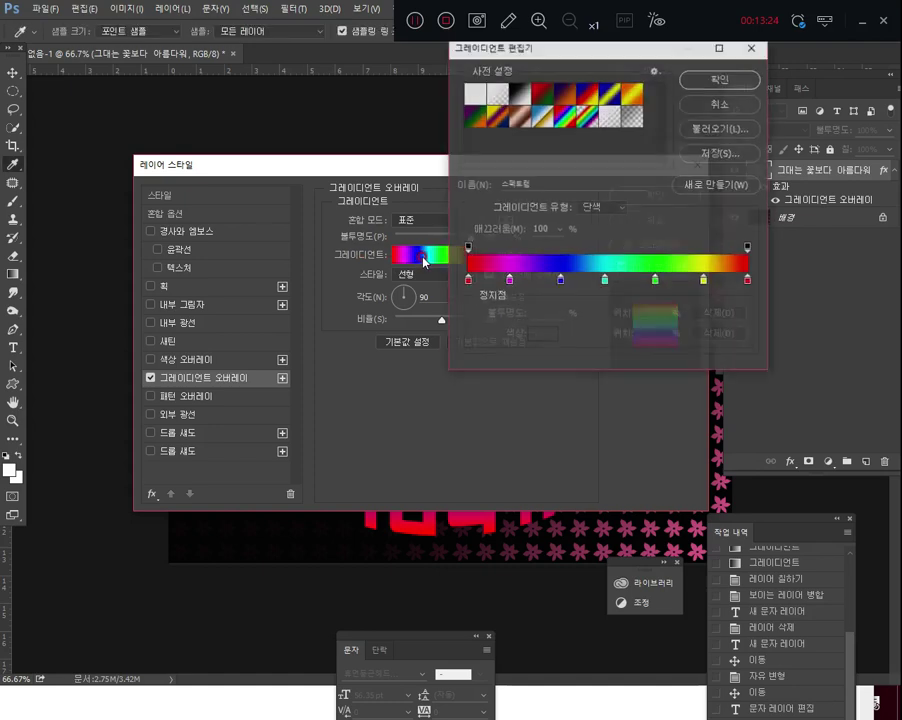
{"action": "left_click", "coordinate": [632, 94]}
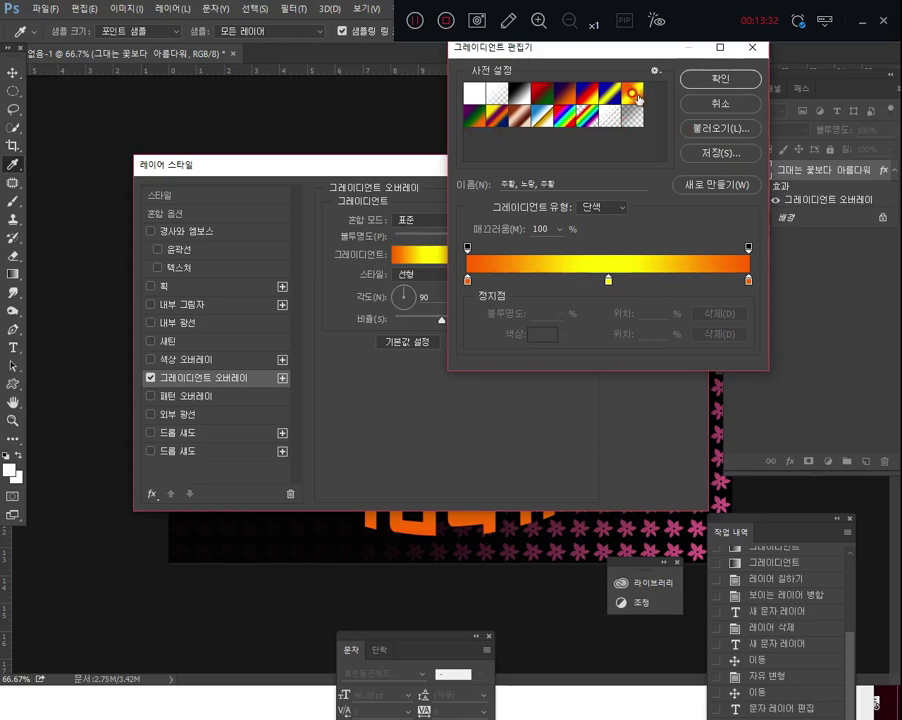
{"action": "left_click", "coordinate": [736, 77]}
{"action": "mouse_move", "coordinate": [520, 166]}
{"action": "left_mouse_down"}
{"action": "mouse_move", "coordinate": [494, 524]}
{"action": "mouse_move", "coordinate": [318, 464]}
{"action": "mouse_move", "coordinate": [459, 509]}
{"action": "mouse_move", "coordinate": [690, 680]}
{"action": "mouse_move", "coordinate": [890, 702]}
{"action": "mouse_move", "coordinate": [729, 612]}
{"action": "mouse_move", "coordinate": [564, 424]}
{"action": "mouse_move", "coordinate": [512, 148]}
{"action": "left_mouse_up"}
Add a 10 px outside stroke with a 검정, 흰색 gradient fill to the text and set its angle to 177°.
{"action": "left_click", "coordinate": [376, 292]}
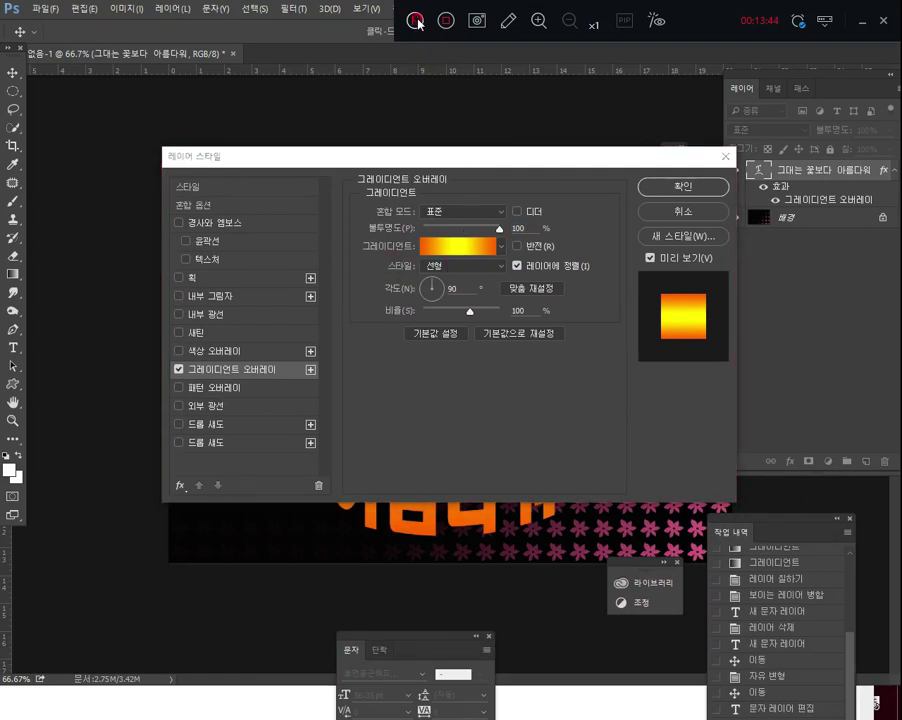
{"action": "left_click", "coordinate": [417, 22]}
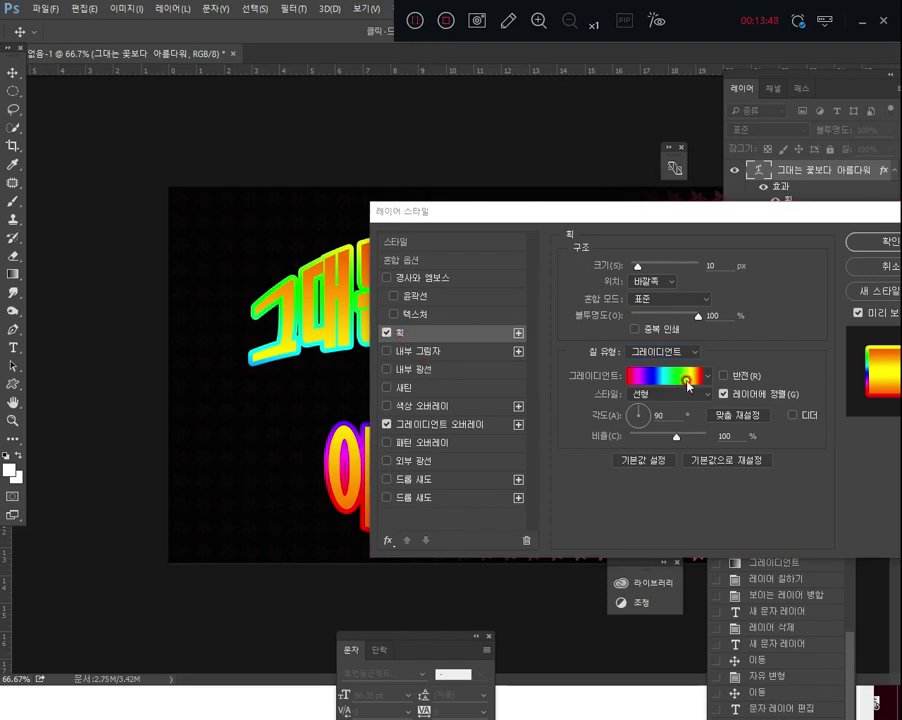
{"action": "left_click", "coordinate": [663, 379]}
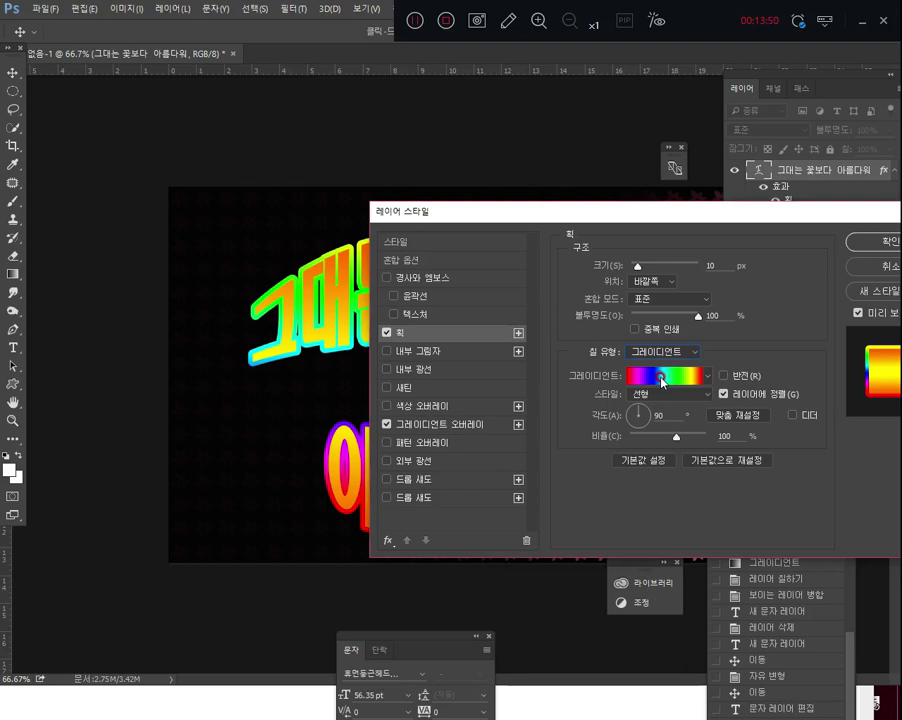
{"action": "left_click", "coordinate": [663, 380]}
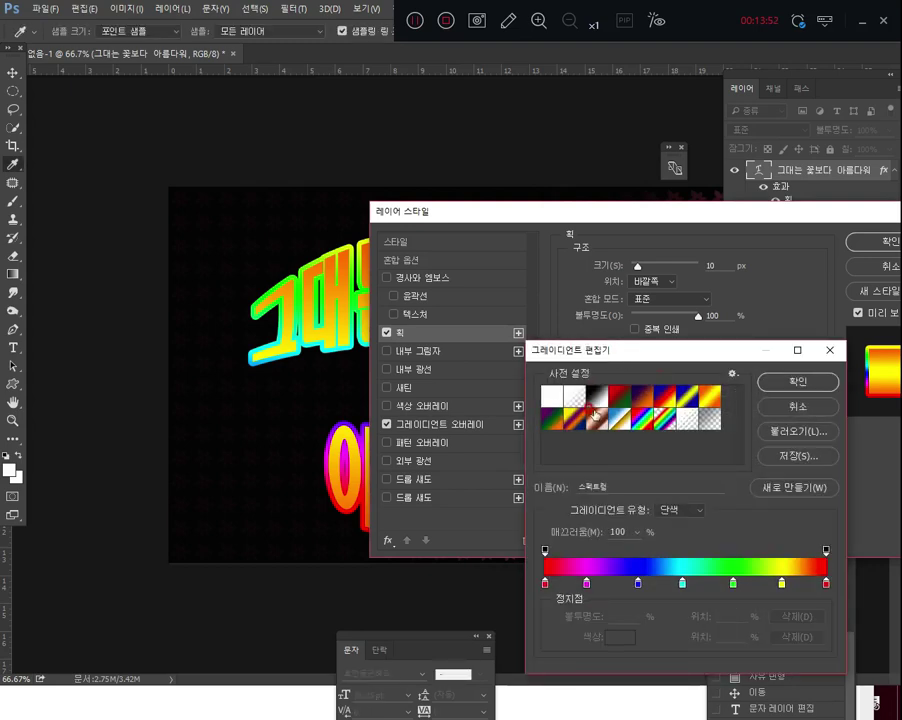
{"action": "left_click", "coordinate": [594, 400]}
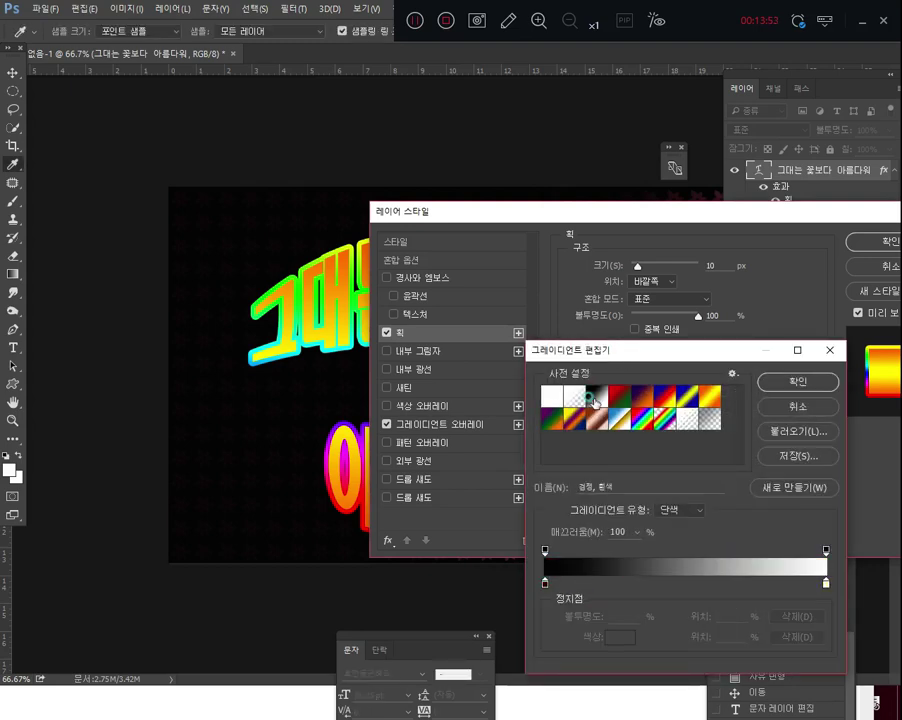
{"action": "left_click", "coordinate": [817, 383]}
{"action": "left_click_drag", "start_coordinate": [584, 216], "coordinate": [663, 130]}
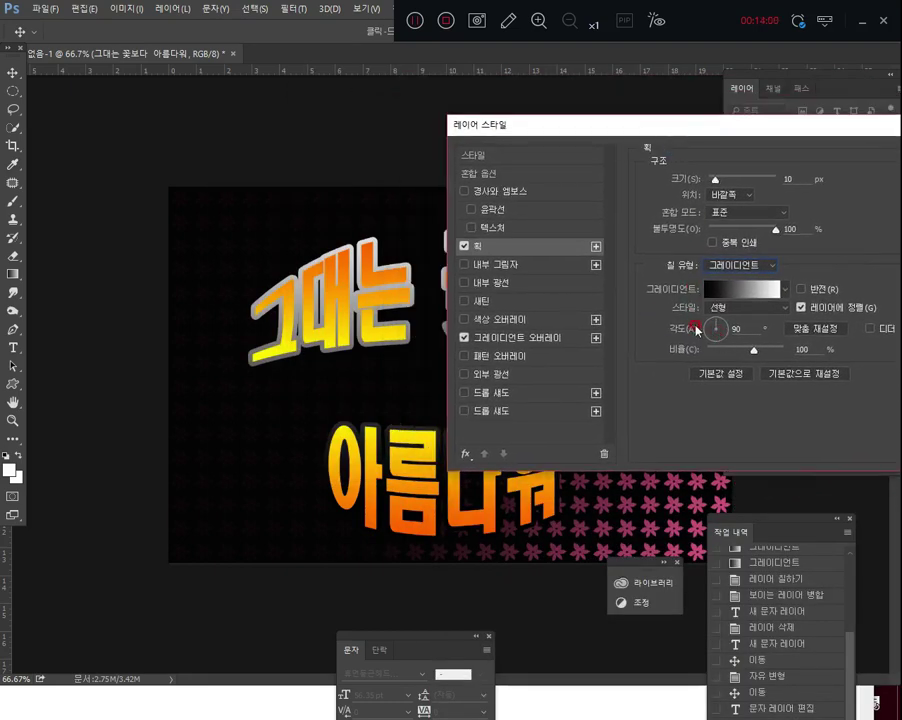
{"action": "mouse_move", "coordinate": [714, 327]}
{"action": "left_mouse_down"}
{"action": "mouse_move", "coordinate": [701, 327]}
{"action": "mouse_move", "coordinate": [710, 330]}
{"action": "left_mouse_up"}
{"action": "left_click_drag", "start_coordinate": [502, 128], "coordinate": [234, 374]}
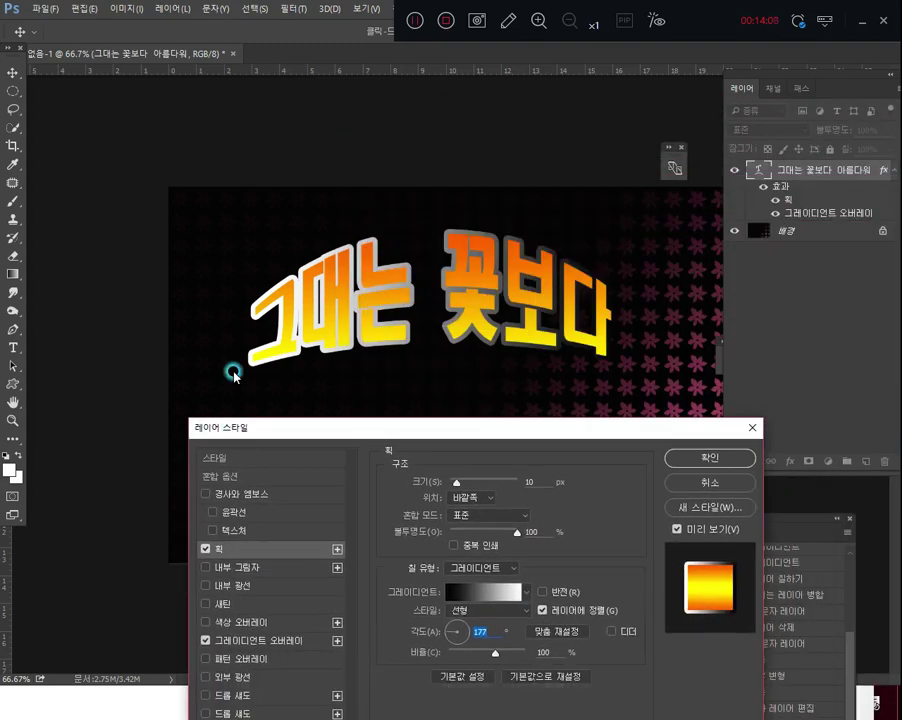
{"action": "left_click", "coordinate": [516, 27]}
{"action": "mouse_move", "coordinate": [436, 318]}
{"action": "left_mouse_down"}
{"action": "mouse_move", "coordinate": [496, 269]}
{"action": "mouse_move", "coordinate": [490, 355]}
{"action": "left_mouse_up"}
{"action": "mouse_move", "coordinate": [532, 441]}
{"action": "left_mouse_down"}
{"action": "mouse_move", "coordinate": [522, 403]}
{"action": "mouse_move", "coordinate": [552, 423]}
{"action": "mouse_move", "coordinate": [525, 440]}
{"action": "left_mouse_up"}
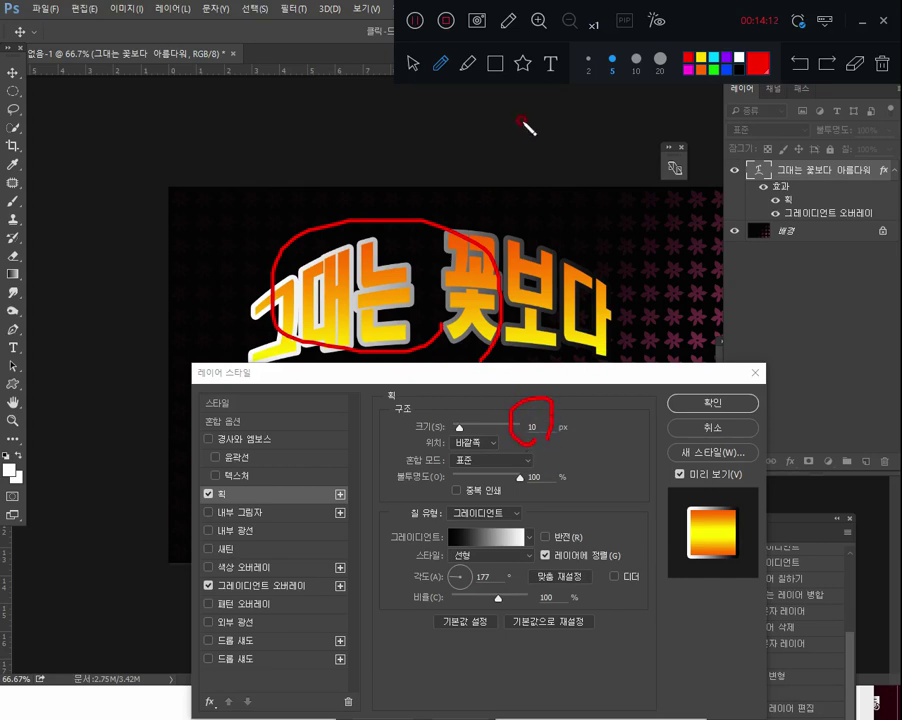
{"action": "left_click", "coordinate": [419, 22]}
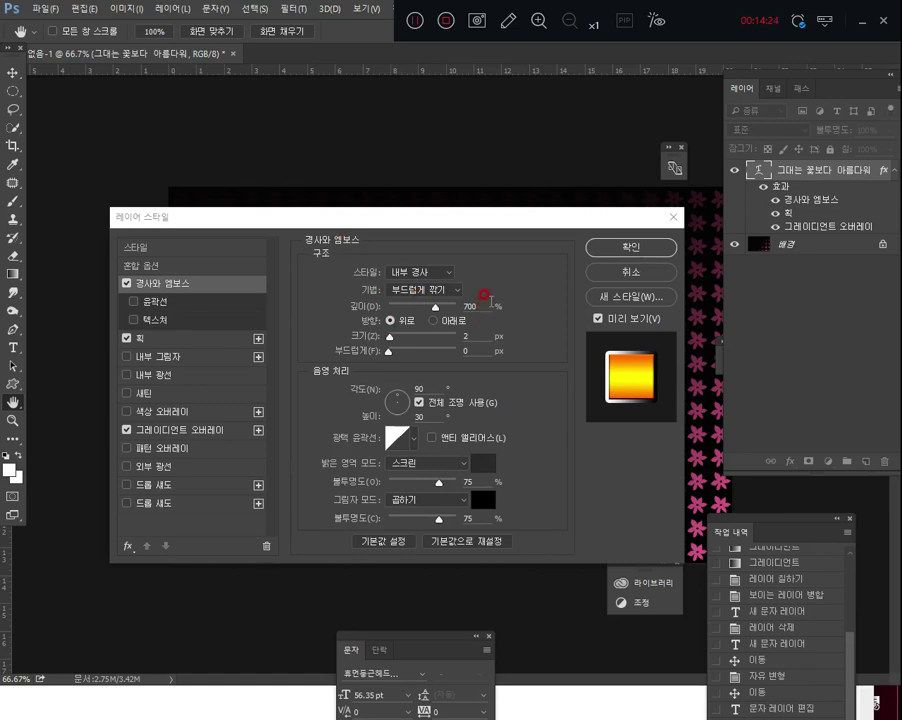
Add an inner Bevel & Emboss to the text with 700% depth, 3 px size and 5 px soften.
{"action": "left_click_drag", "start_coordinate": [424, 222], "coordinate": [394, 408]}
{"action": "left_click", "coordinate": [415, 21]}
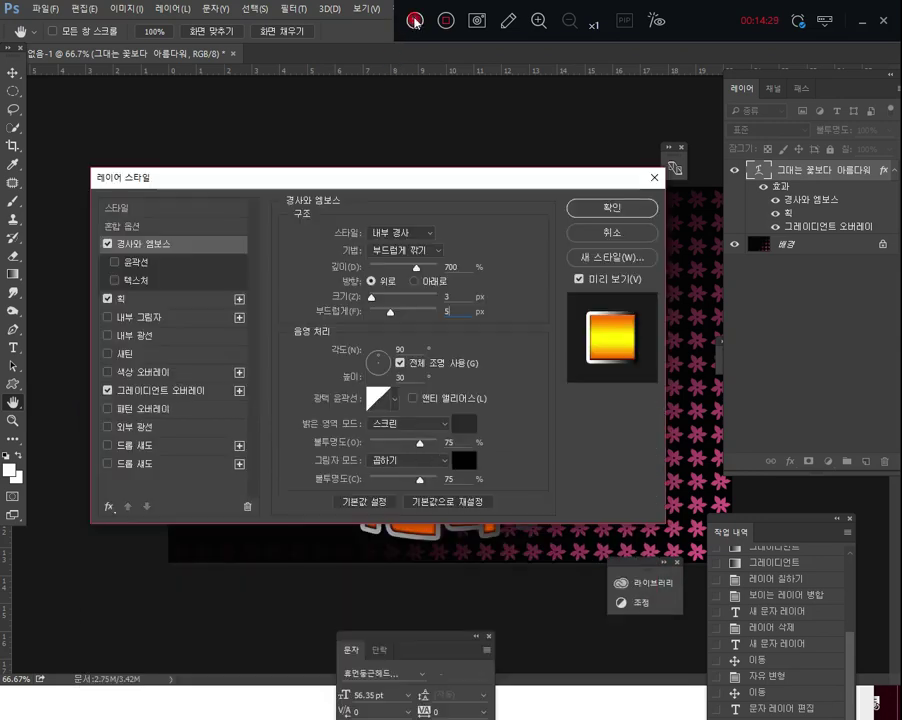
{"action": "left_click", "coordinate": [508, 21]}
{"action": "left_click_drag", "start_coordinate": [325, 283], "coordinate": [436, 290]}
{"action": "mouse_move", "coordinate": [472, 244]}
{"action": "left_mouse_down"}
{"action": "mouse_move", "coordinate": [462, 274]}
{"action": "mouse_move", "coordinate": [484, 270]}
{"action": "mouse_move", "coordinate": [472, 272]}
{"action": "left_mouse_up"}
{"action": "mouse_move", "coordinate": [335, 291]}
{"action": "left_mouse_down"}
{"action": "mouse_move", "coordinate": [458, 295]}
{"action": "mouse_move", "coordinate": [445, 305]}
{"action": "left_mouse_up"}
{"action": "mouse_move", "coordinate": [335, 320]}
{"action": "left_mouse_down"}
{"action": "mouse_move", "coordinate": [486, 329]}
{"action": "mouse_move", "coordinate": [452, 352]}
{"action": "left_mouse_up"}
{"action": "mouse_move", "coordinate": [532, 210]}
{"action": "left_mouse_down"}
{"action": "mouse_move", "coordinate": [543, 238]}
{"action": "mouse_move", "coordinate": [590, 229]}
{"action": "left_mouse_up"}
{"action": "mouse_move", "coordinate": [532, 207]}
{"action": "left_mouse_down"}
{"action": "mouse_move", "coordinate": [546, 268]}
{"action": "mouse_move", "coordinate": [533, 309]}
{"action": "mouse_move", "coordinate": [538, 355]}
{"action": "mouse_move", "coordinate": [521, 360]}
{"action": "mouse_move", "coordinate": [543, 331]}
{"action": "left_mouse_up"}
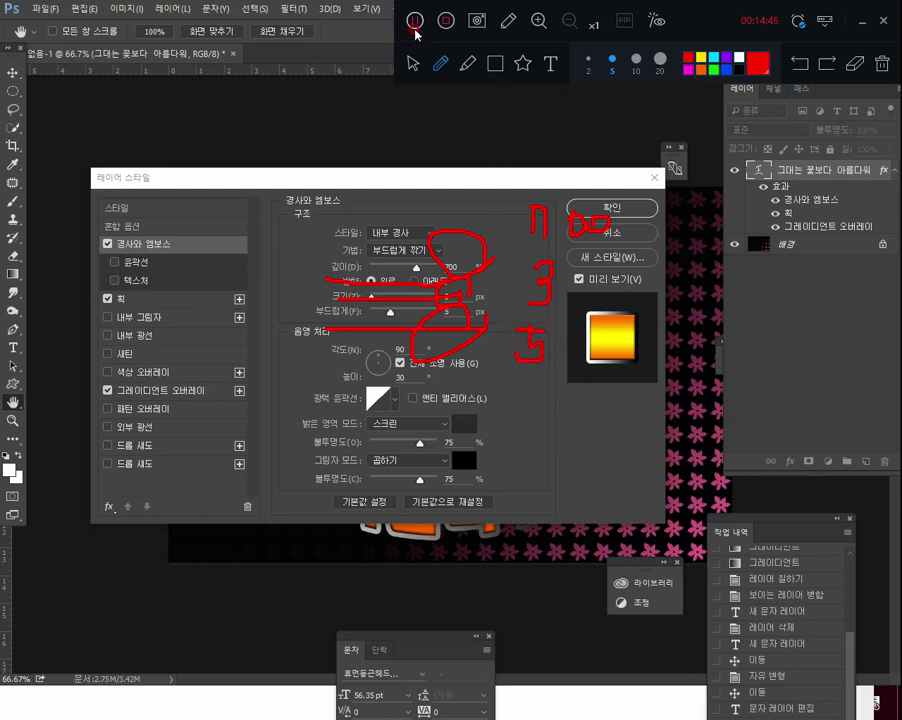
{"action": "left_click", "coordinate": [510, 24]}
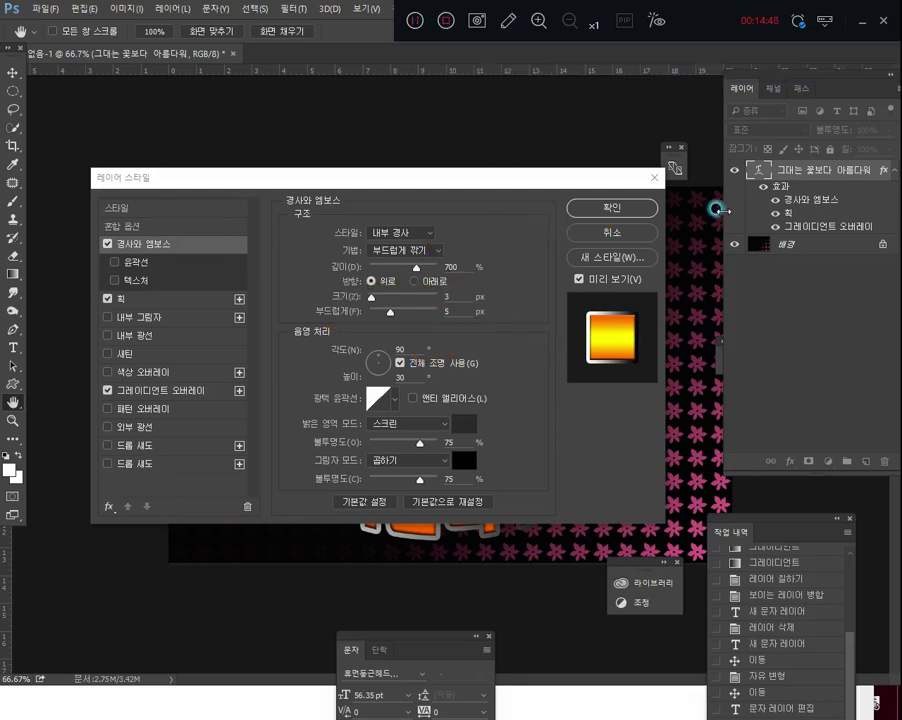
Apply the layer styles to the text and merge all visible layers into the background.
{"action": "left_click", "coordinate": [642, 207]}
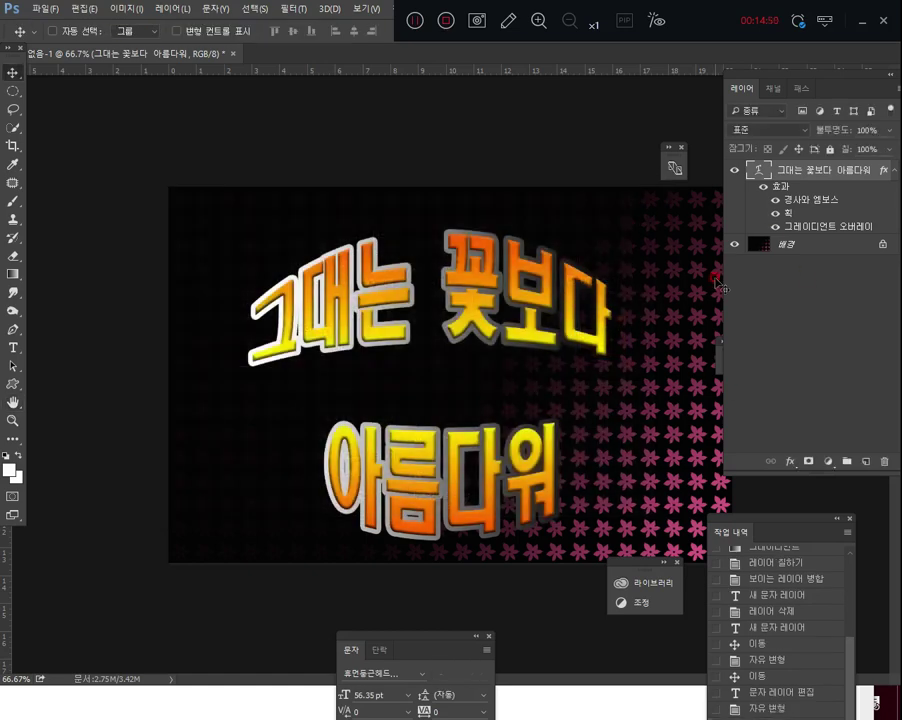
{"action": "key", "text": "ctrl+shift+e"}
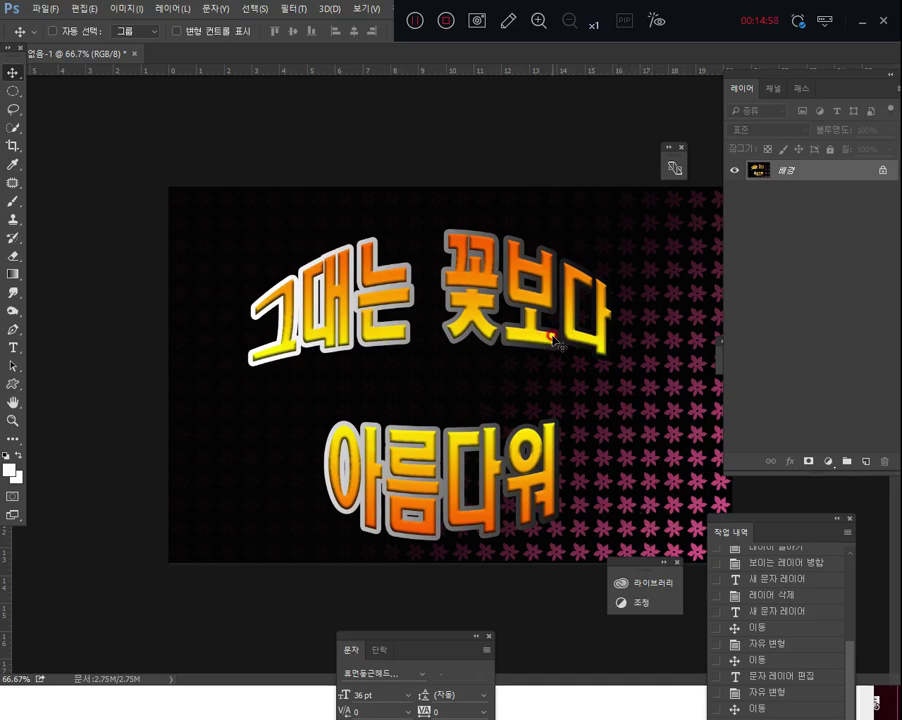
Start saving the merged image under a different name.
{"action": "left_click", "coordinate": [415, 26]}
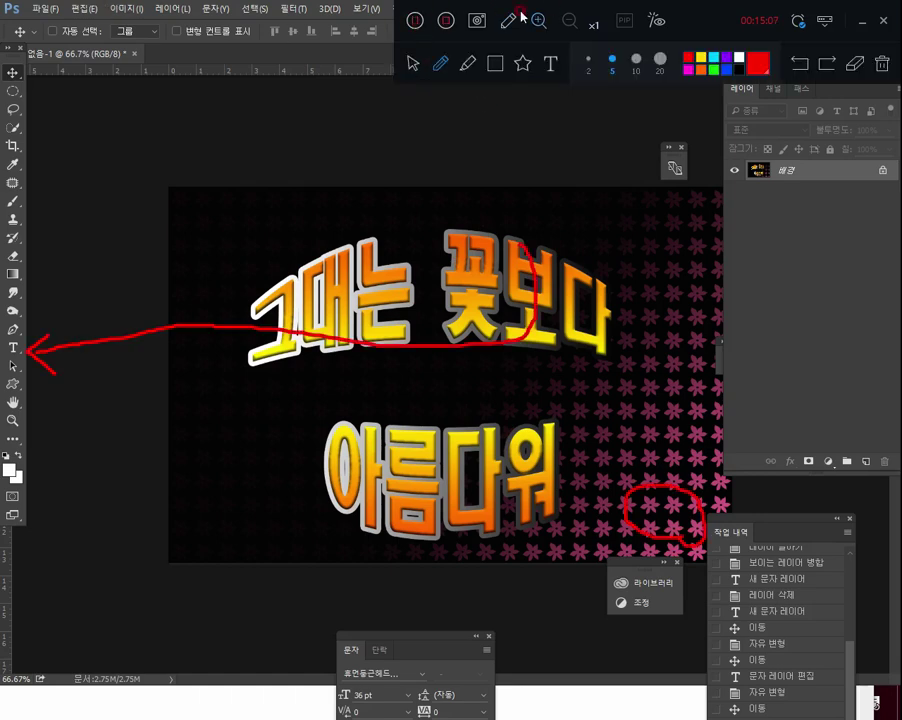
{"action": "left_click", "coordinate": [517, 17]}
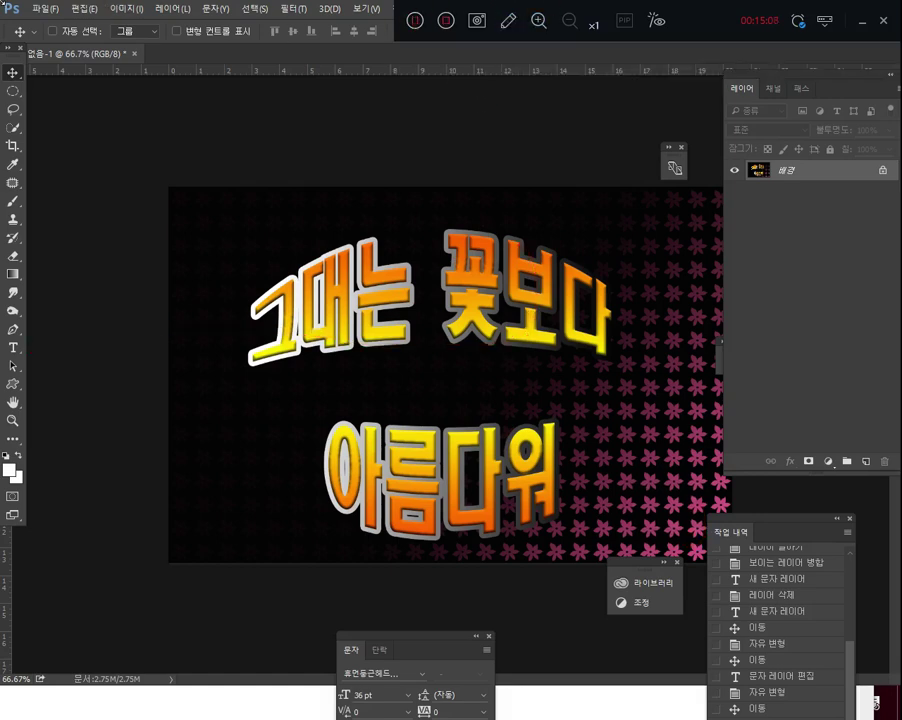
{"action": "left_click", "coordinate": [48, 12]}
{"action": "left_click", "coordinate": [129, 173]}
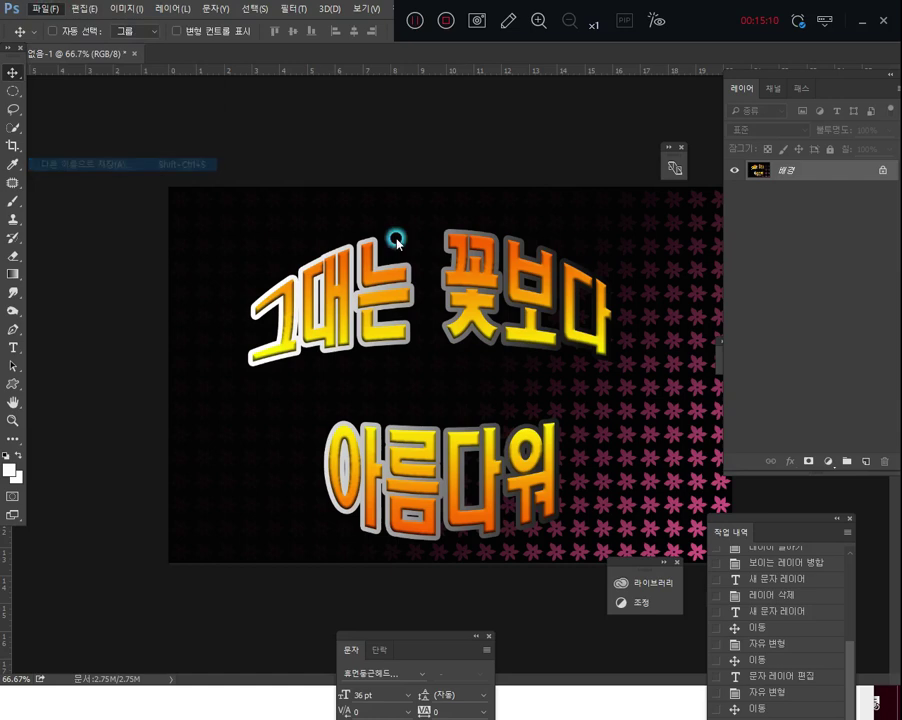